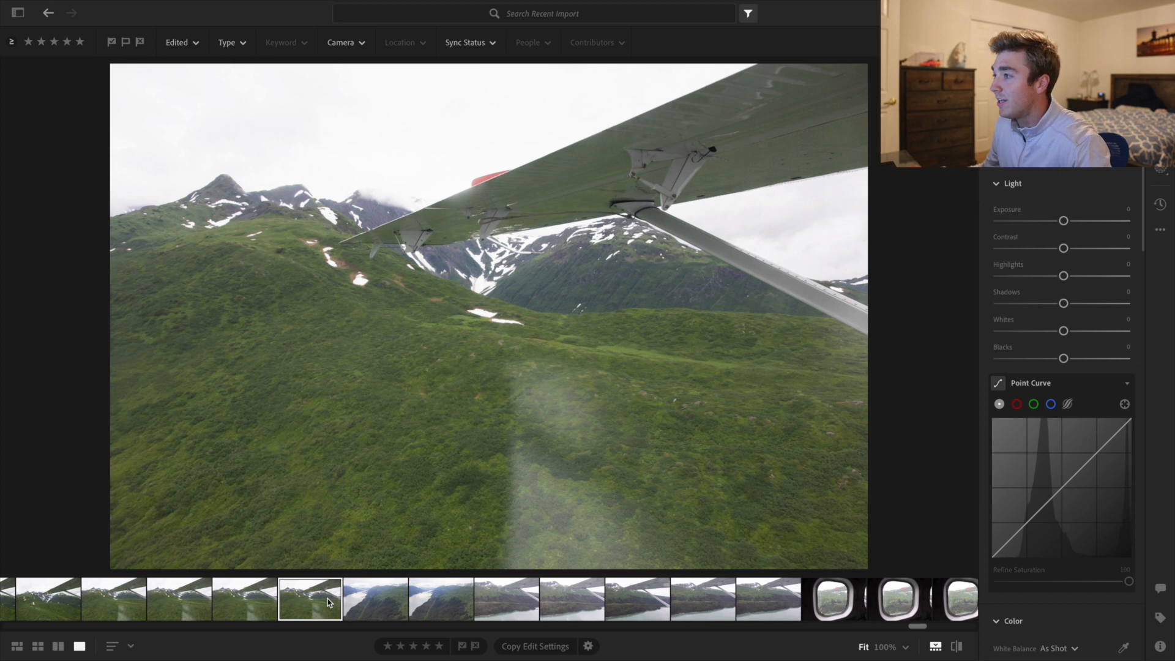
# Flag the wing shot over the snow-streaked green valley with low clouds as a pick, and check it with the Picked filter
pyautogui.scroll(5, 328, 601)
pyautogui.click(328, 602)
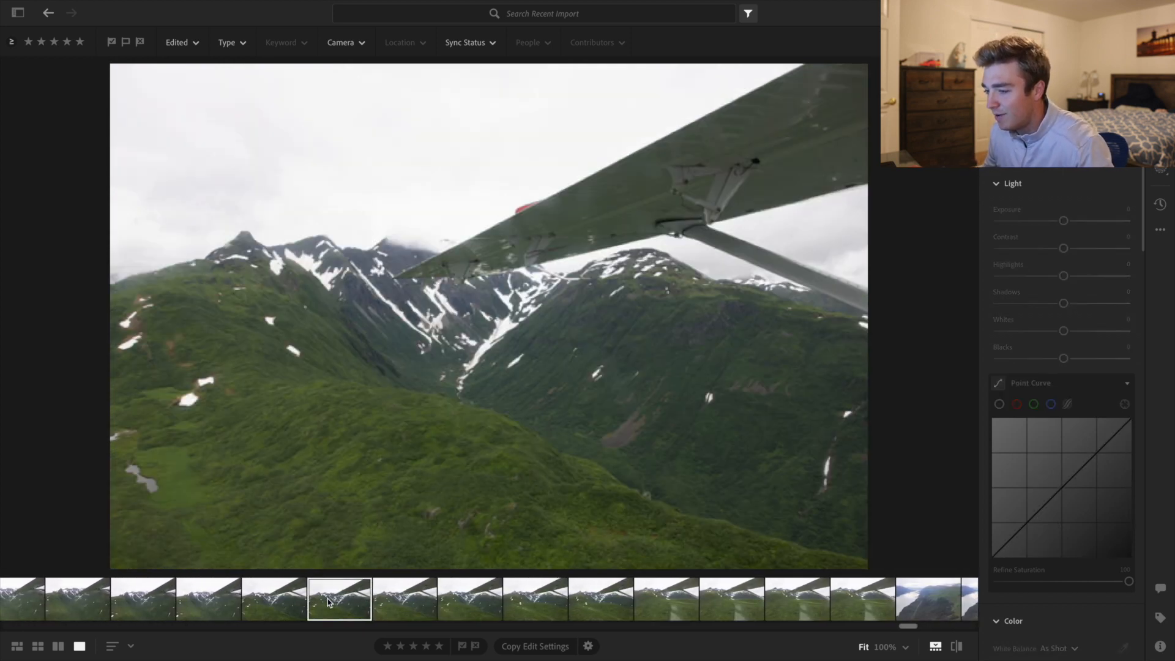
pyautogui.scroll(2, 343, 602)
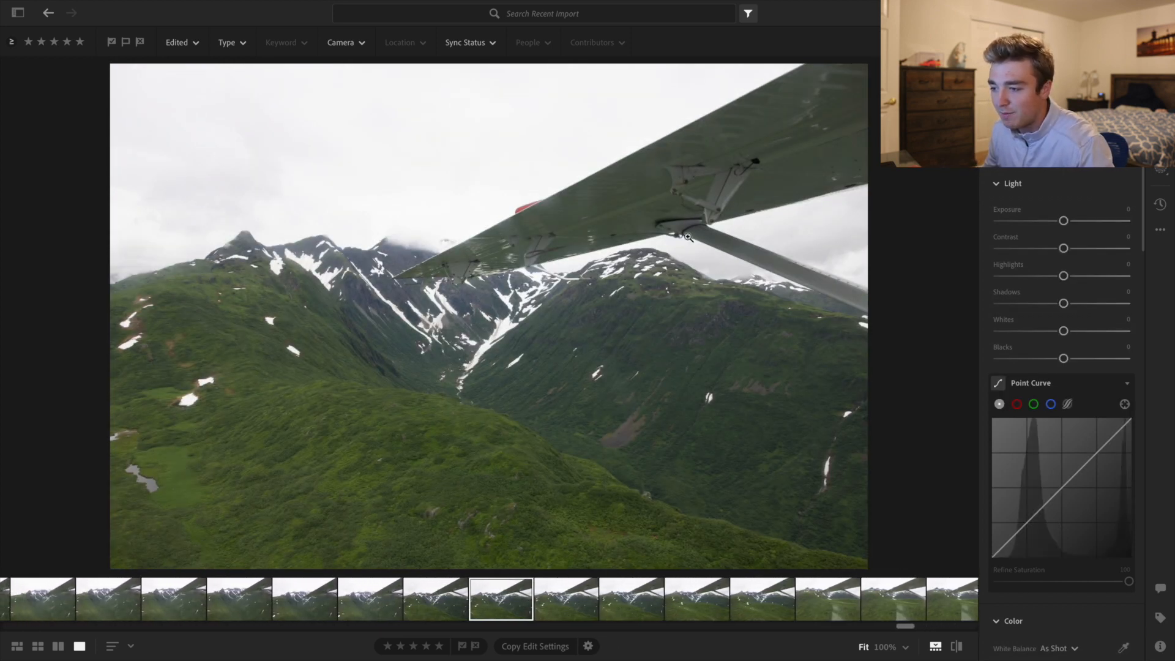
pyautogui.scroll(4, 375, 603)
pyautogui.click(375, 603)
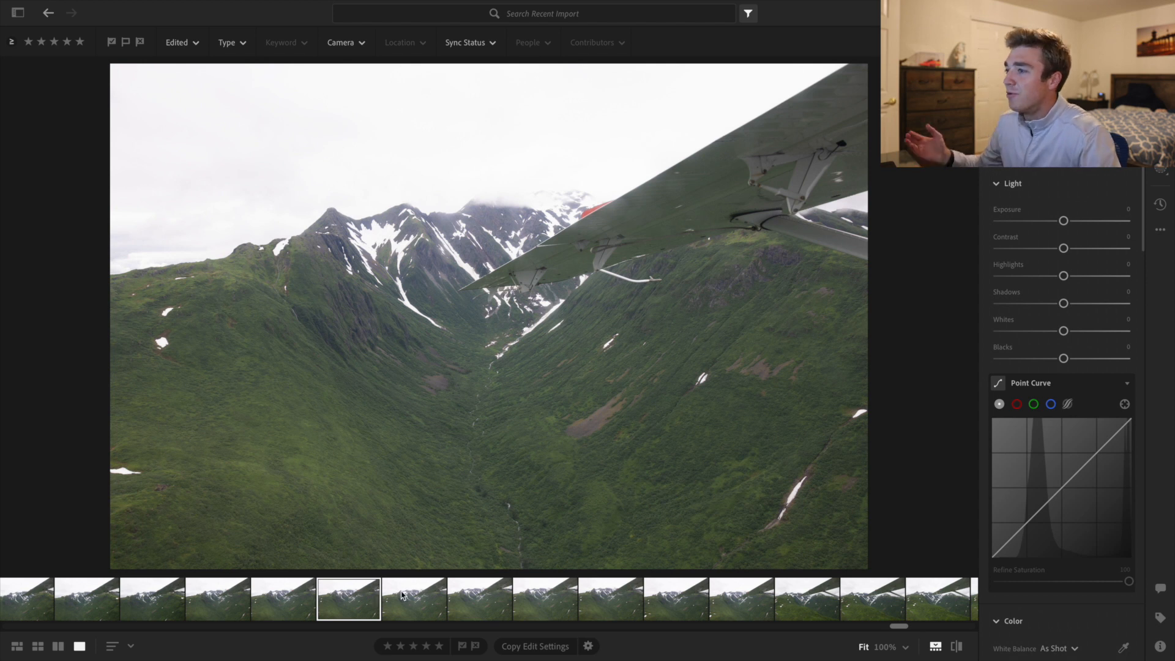
pyautogui.scroll(8, 374, 600)
pyautogui.click(402, 594)
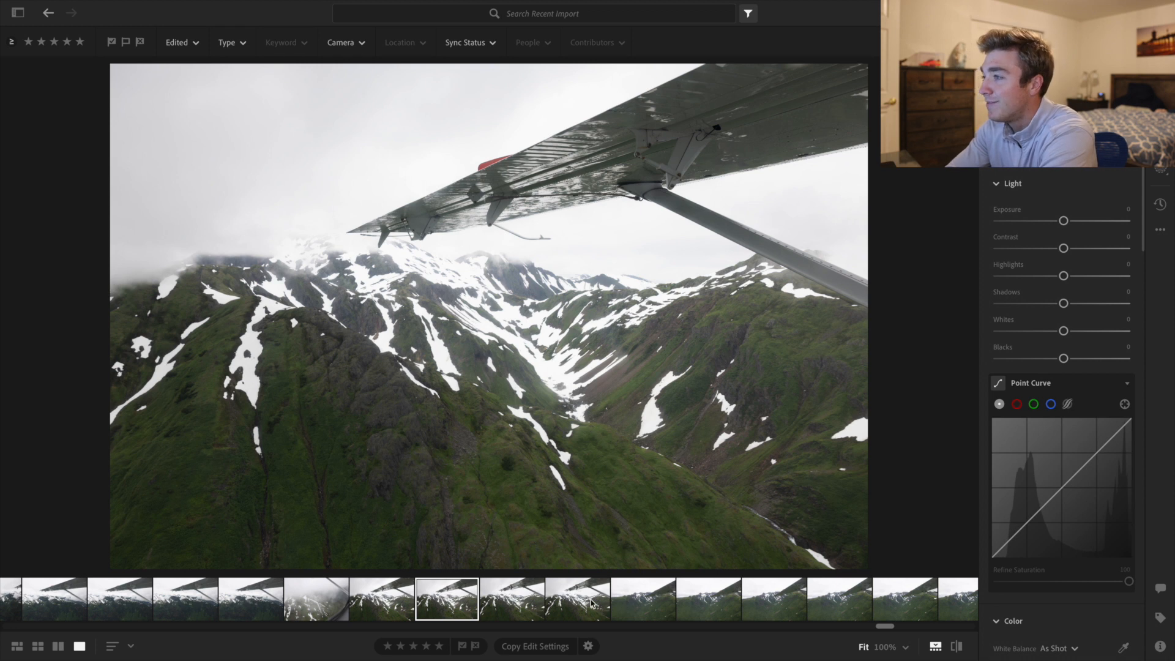
pyautogui.click(463, 646)
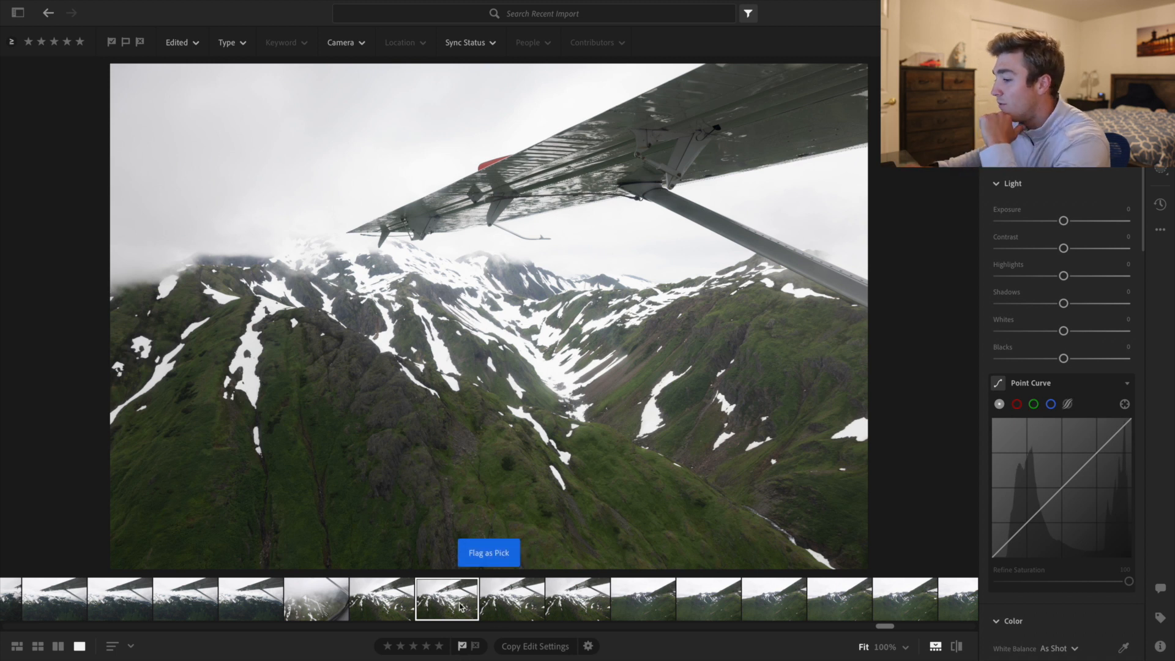
pyautogui.click(110, 42)
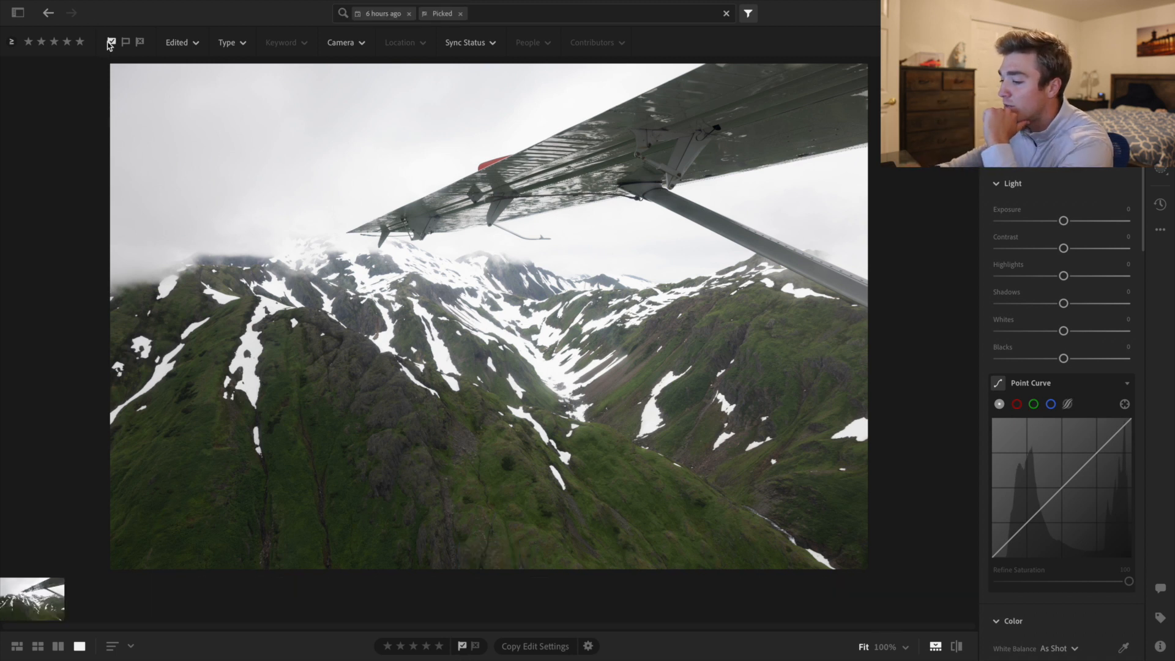
pyautogui.click(110, 42)
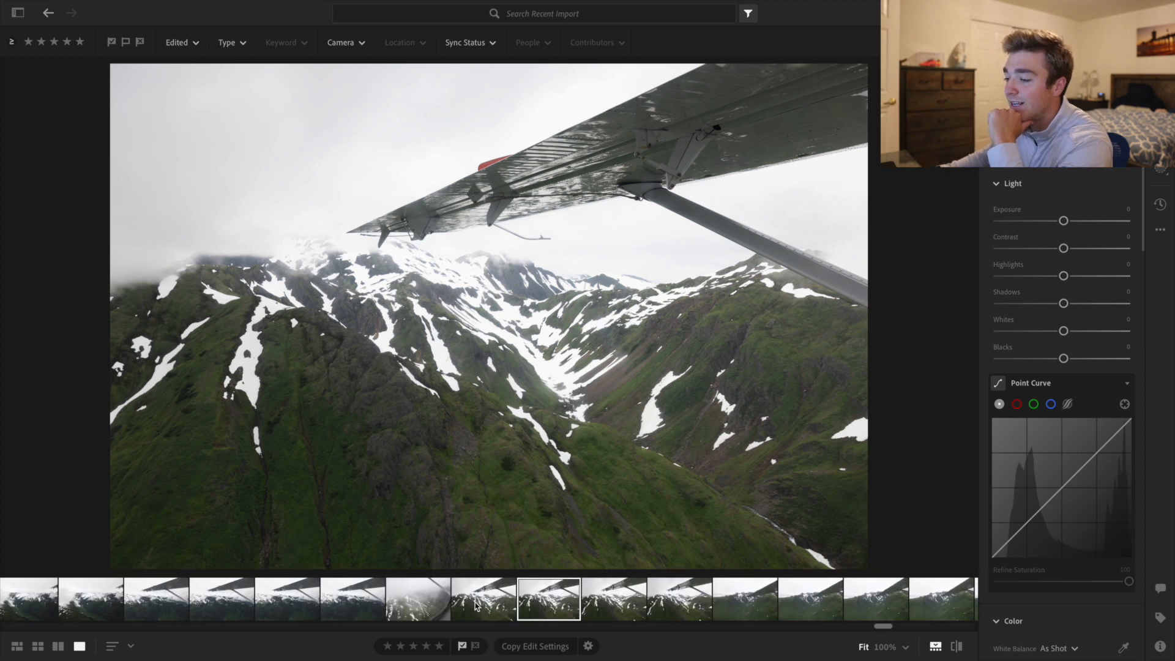
# Find the wing shot with the glacier running down beside the dark, snow-dusted peak and flag it as a pick
pyautogui.click(395, 599)
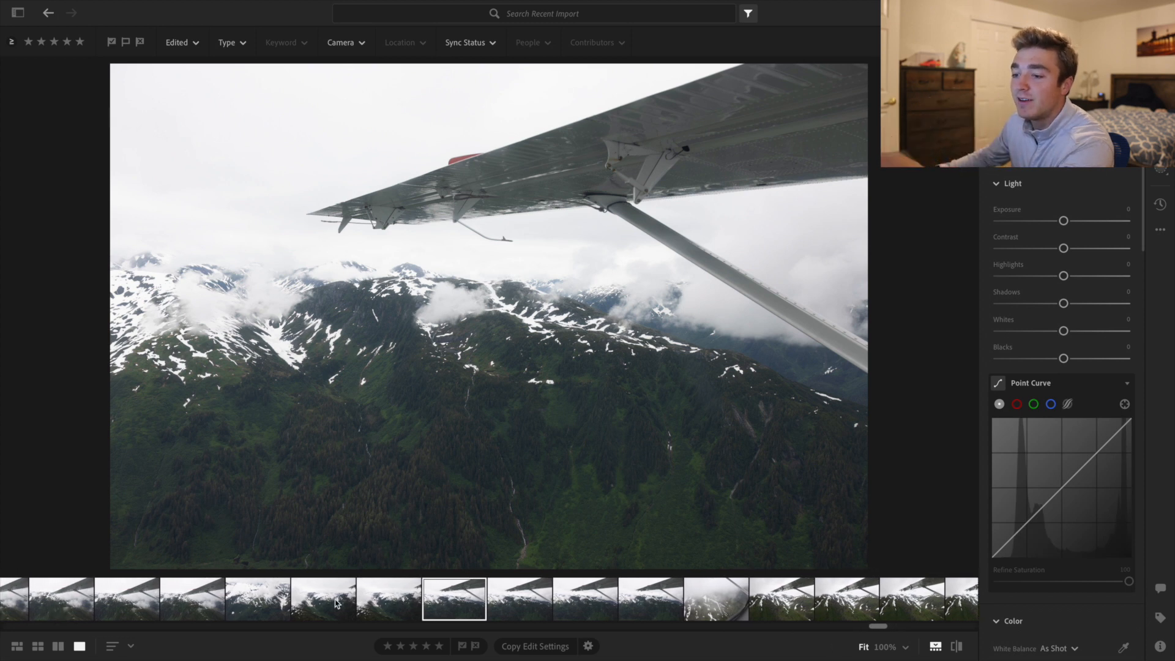
pyautogui.click(334, 601)
pyautogui.click(319, 603)
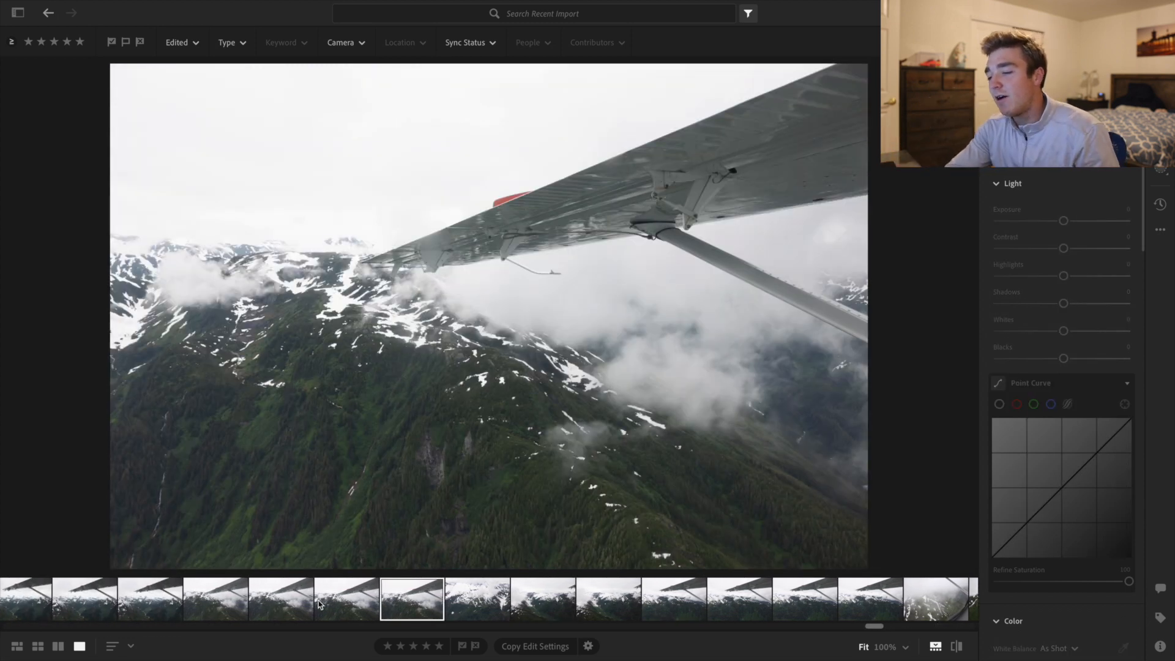
pyautogui.click(319, 604)
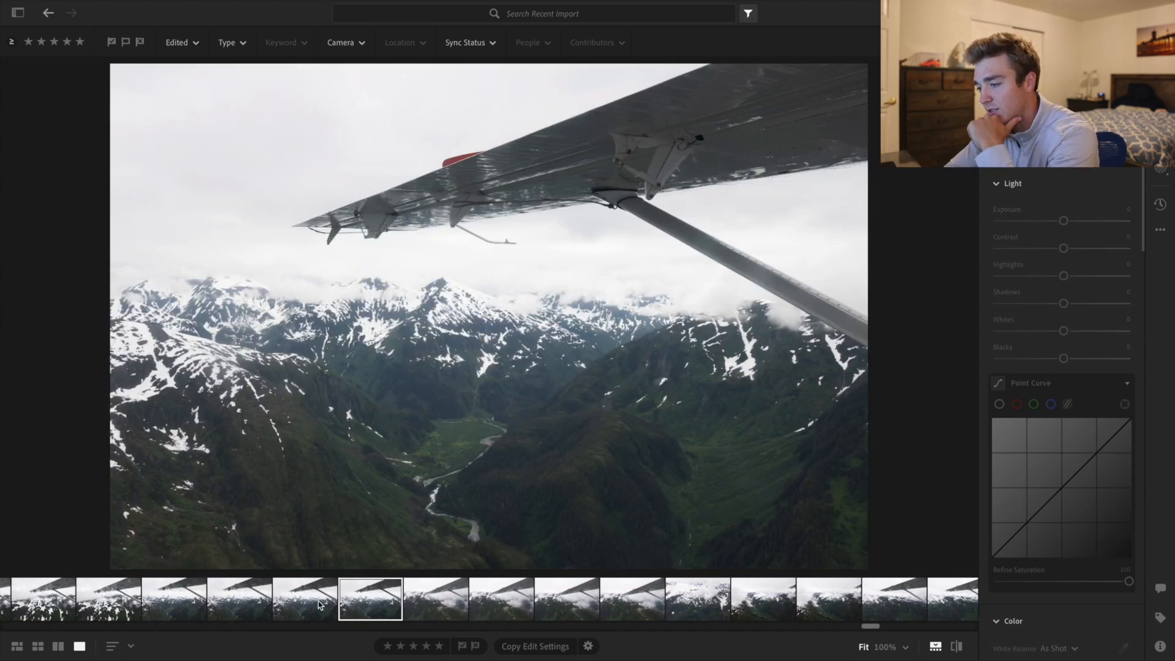
pyautogui.click(319, 604)
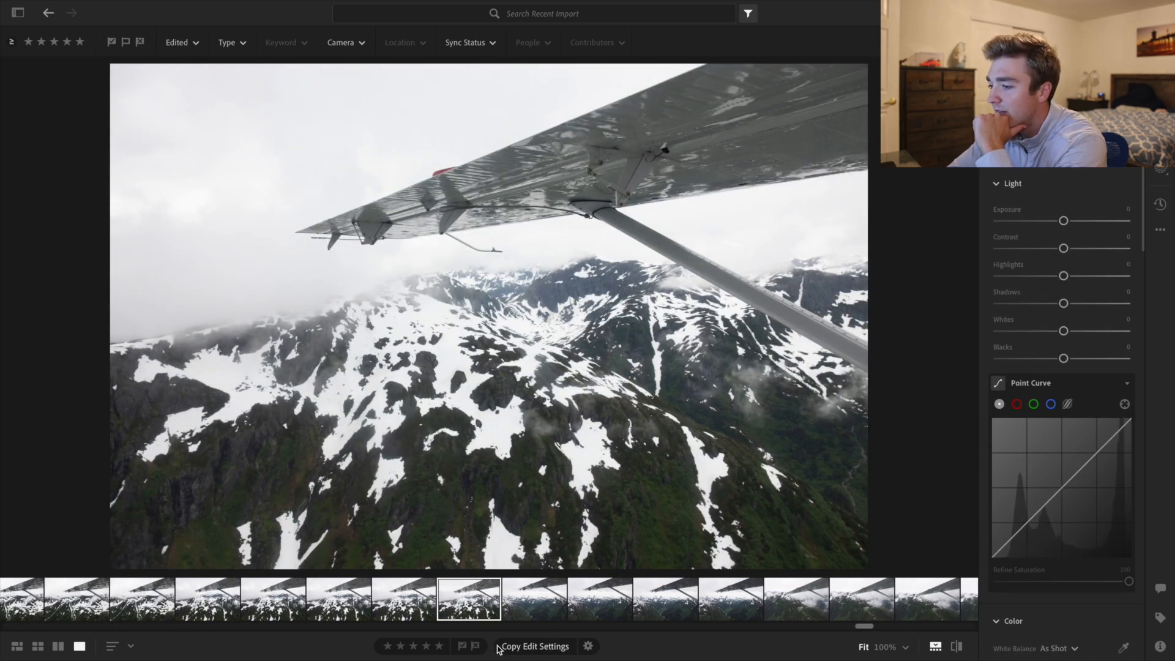
pyautogui.click(373, 593)
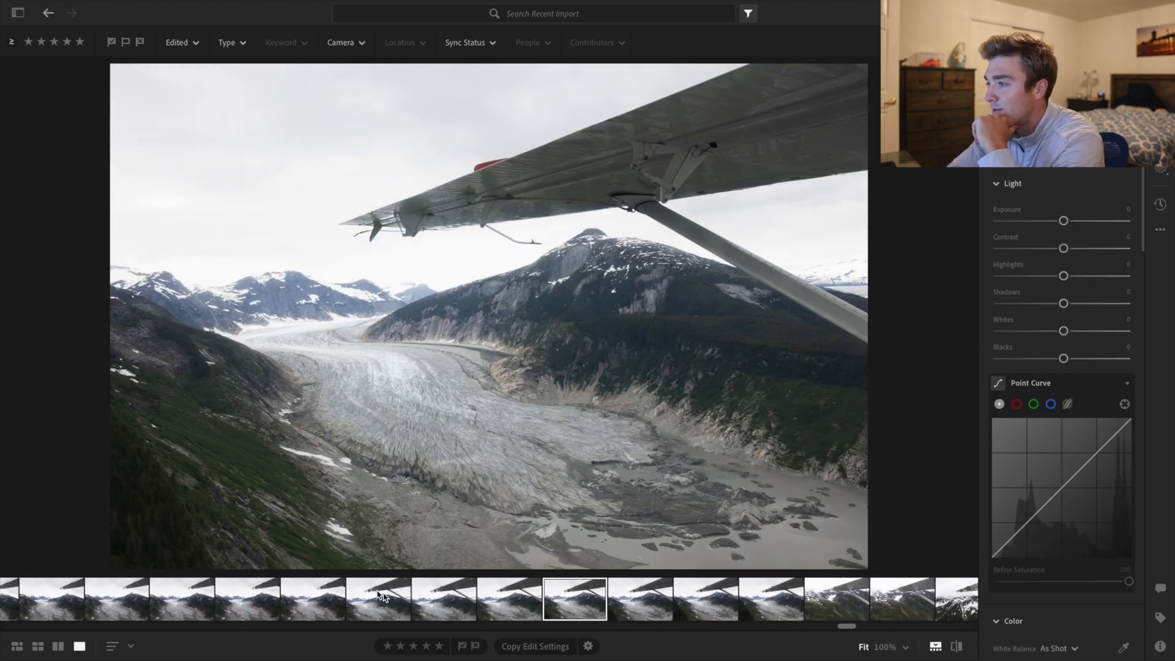
pyautogui.click(462, 650)
# Flag the wingless photo of the curving glacier between dark rocky slopes as a pick
pyautogui.hscroll(-5, 258, 617)
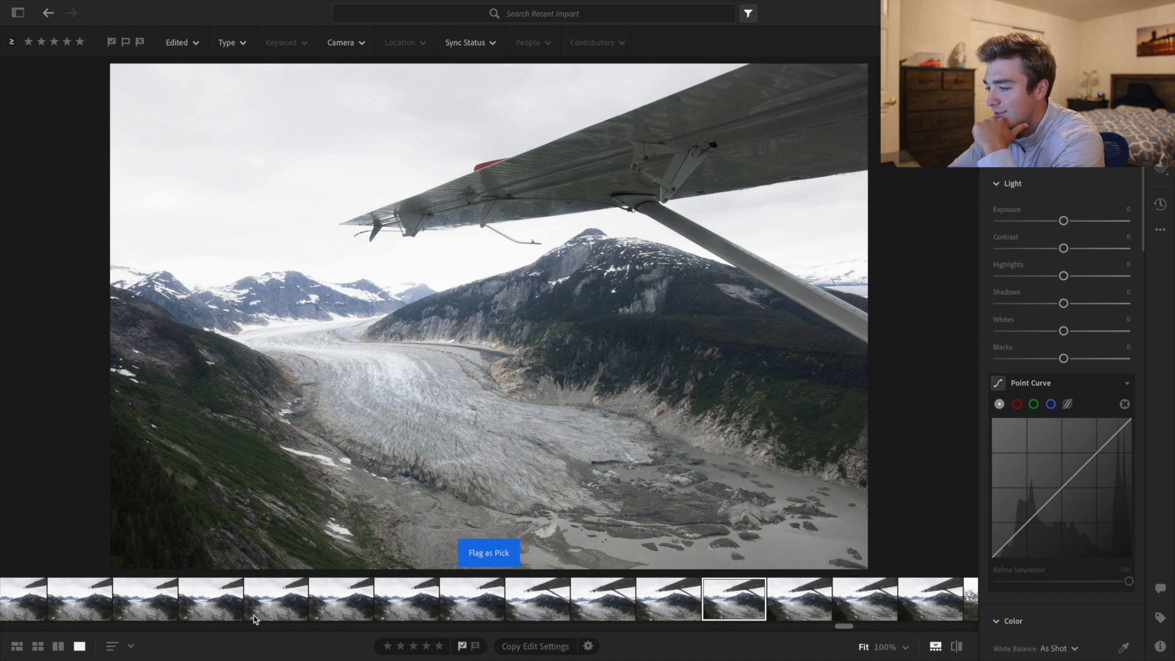
pyautogui.click(240, 613)
pyautogui.hscroll(-6, 239, 612)
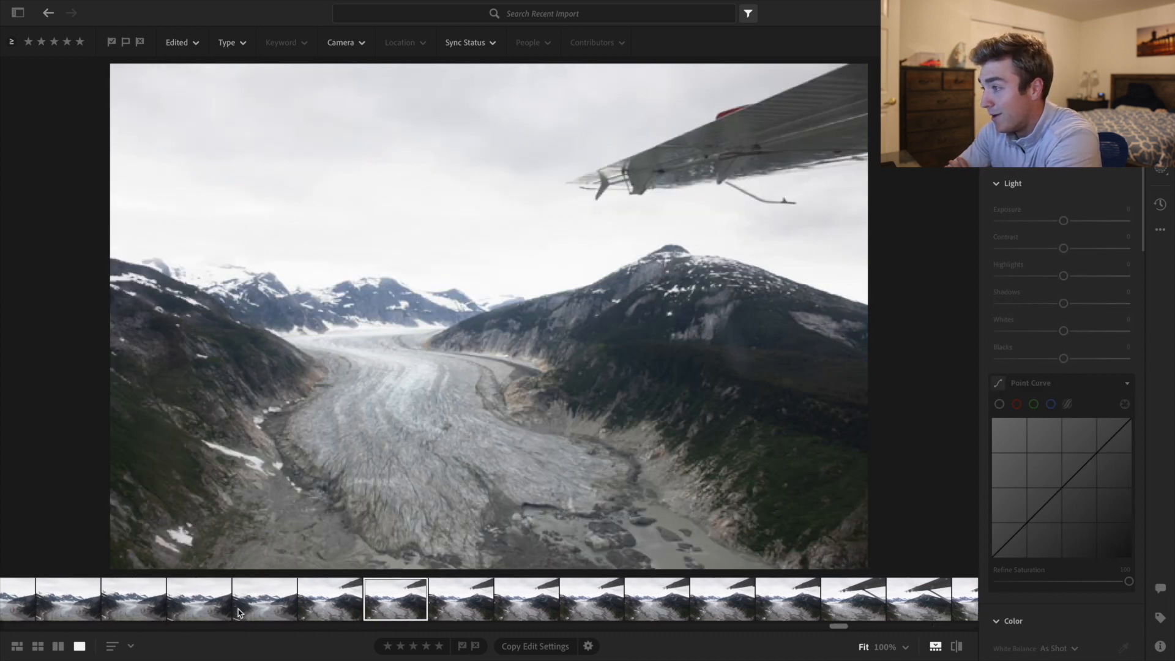
pyautogui.click(239, 612)
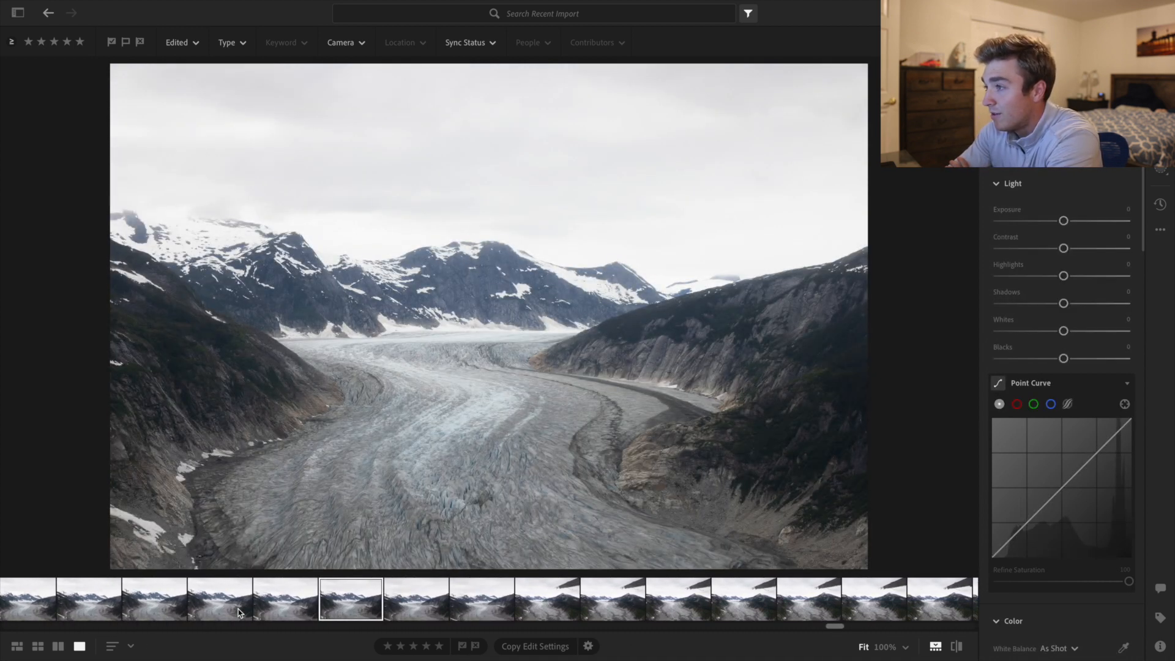
pyautogui.click(462, 646)
# Flag the wingless photo showing the curving glacier's lower edge and meltwater as a pick
pyautogui.hscroll(-6, 316, 609)
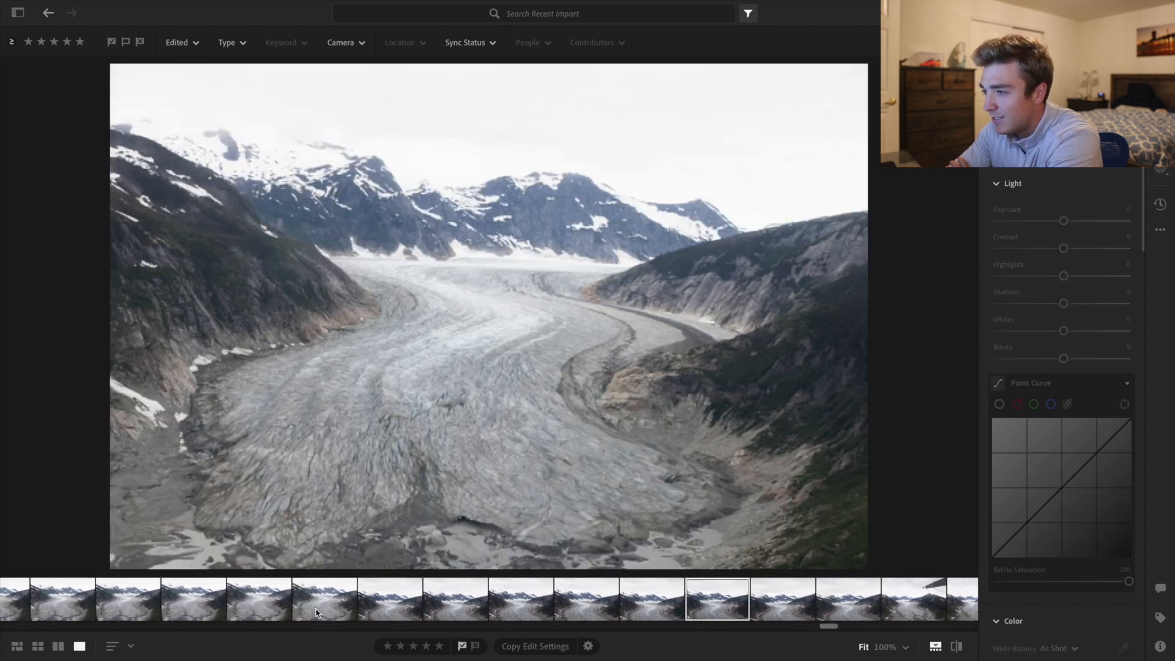
pyautogui.click(316, 612)
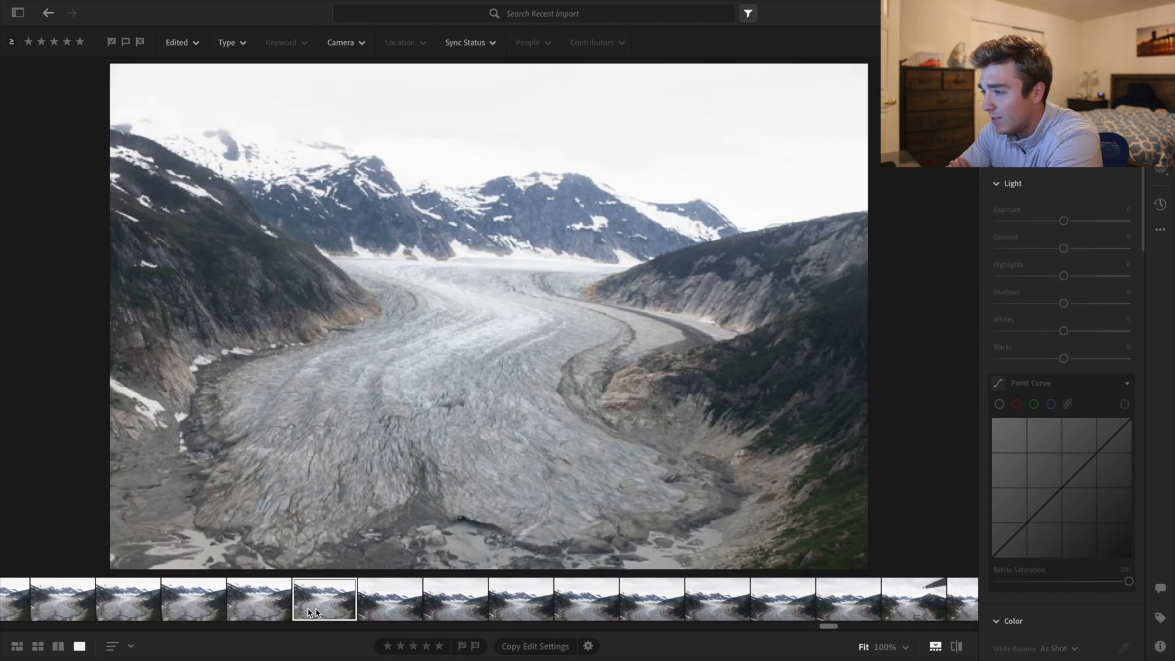
pyautogui.click(463, 647)
# Go back to the wing shots over snow-covered mountainsides and flag the one with a small cloud below the strut as a pick
pyautogui.hscroll(5, 411, 624)
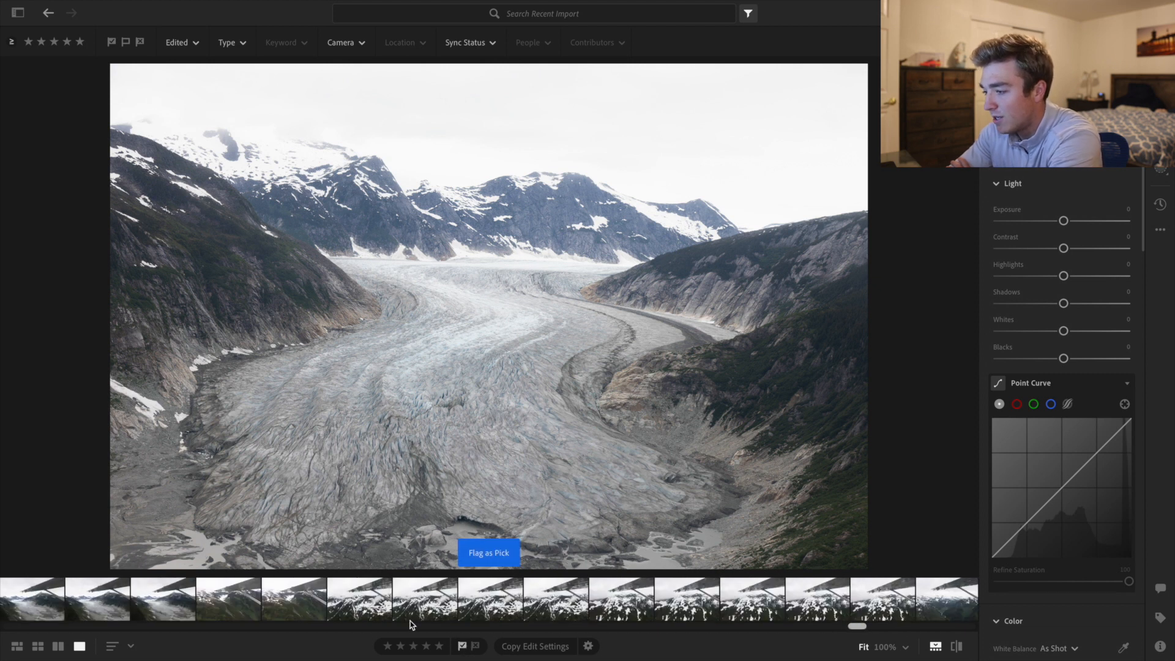
pyautogui.click(485, 595)
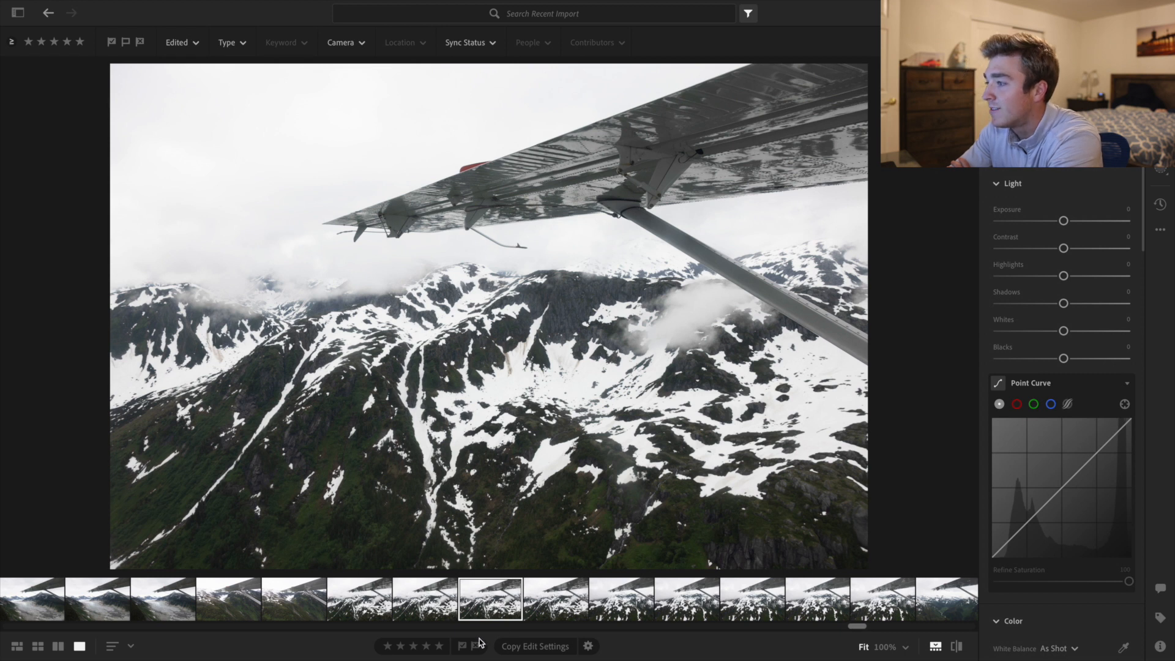
pyautogui.click(463, 648)
# Find the wing shot of the broad glacier beside the dark forest and flag it as a pick
pyautogui.scroll(5, 386, 603)
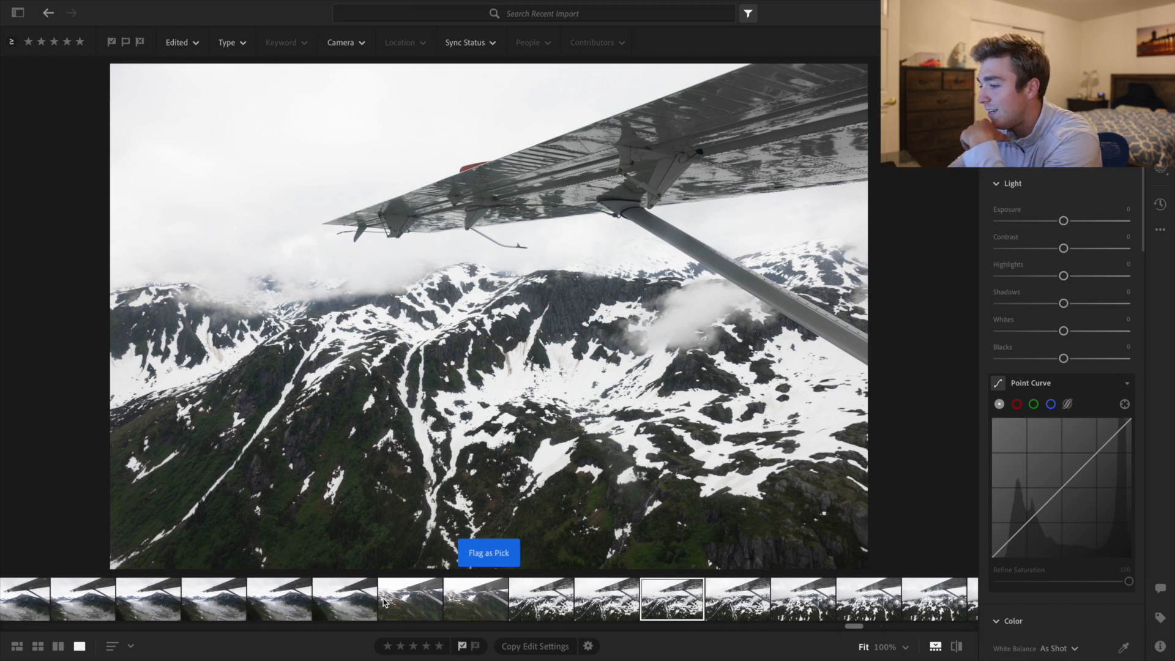
pyautogui.scroll(3, 384, 603)
pyautogui.click(383, 603)
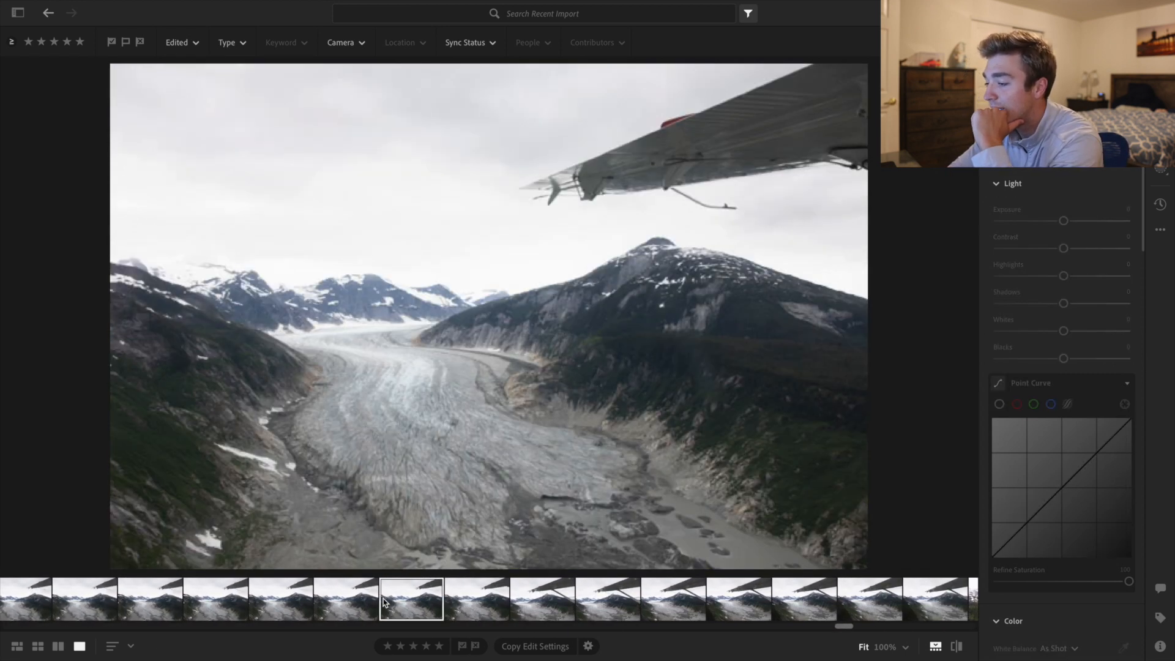
pyautogui.scroll(5, 383, 600)
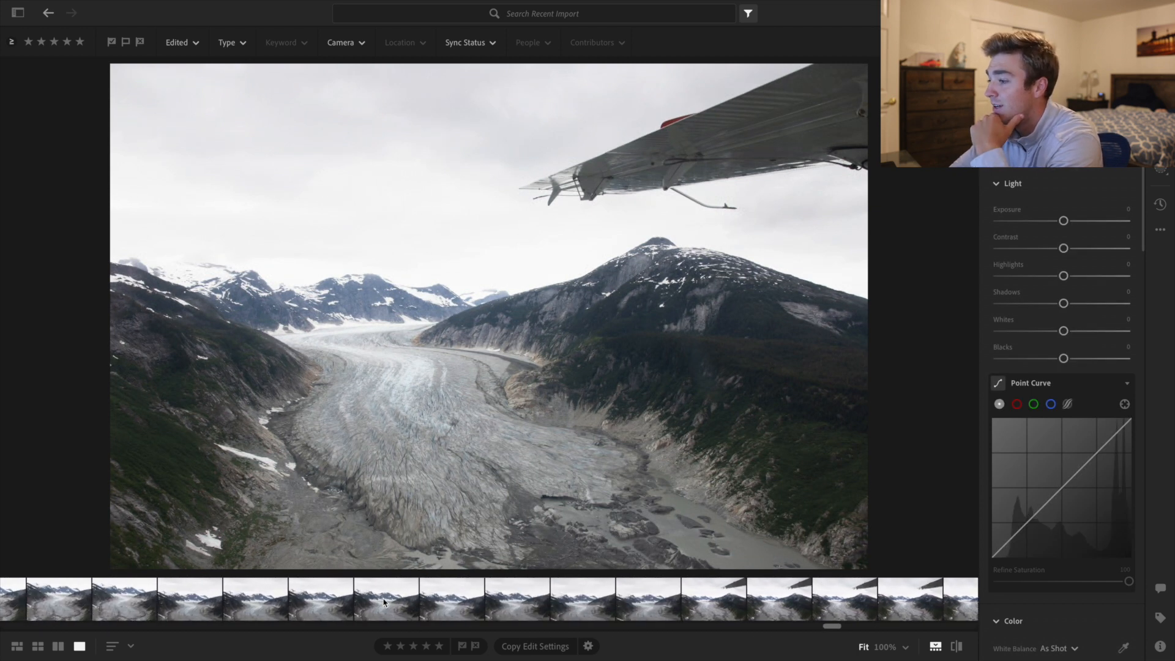
pyautogui.scroll(5, 384, 600)
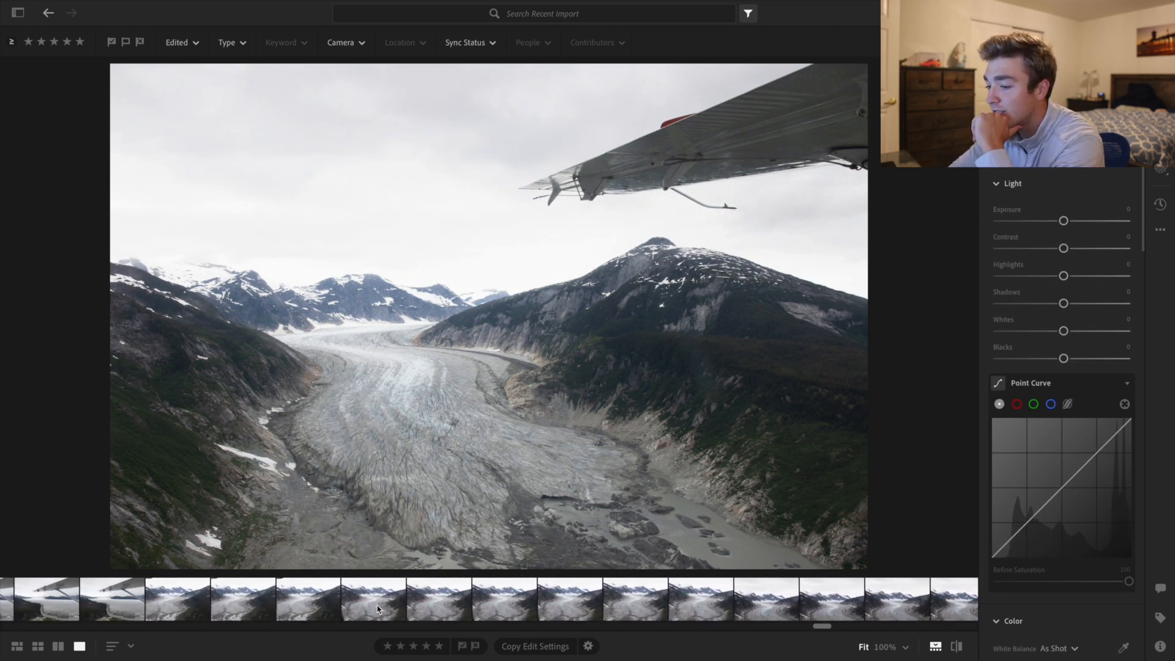
pyautogui.scroll(3, 378, 603)
pyautogui.click(378, 609)
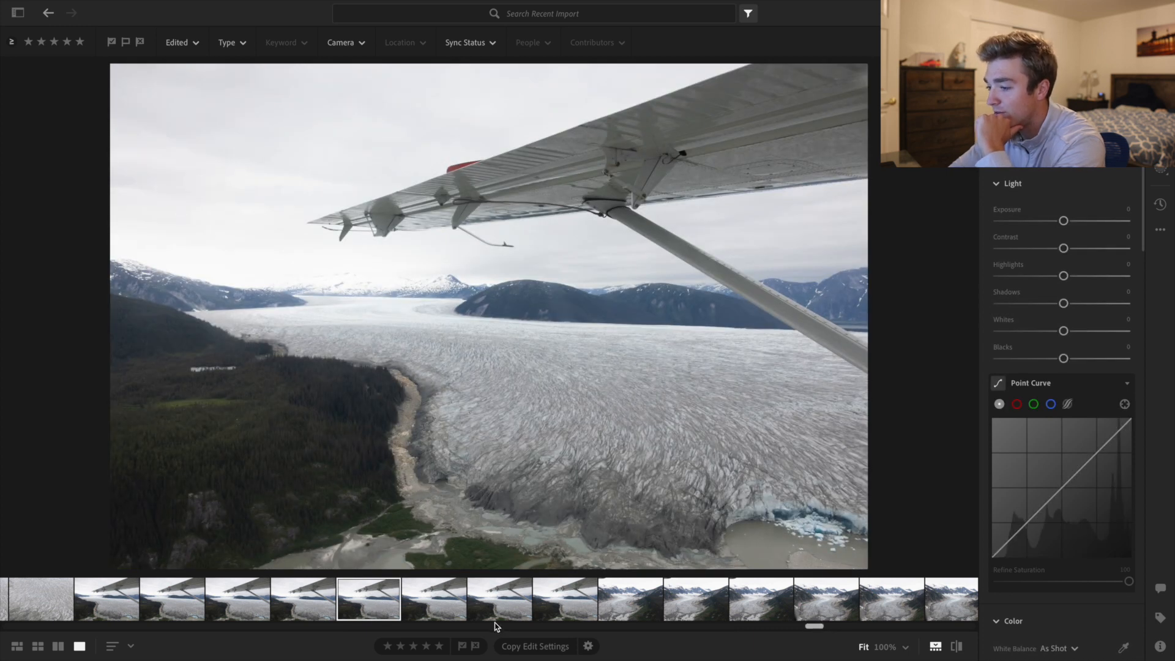
pyautogui.click(463, 647)
# Compare the glacier texture and broken blue ice close-ups with the wing shots above the meltwater pool
pyautogui.scroll(8, 389, 602)
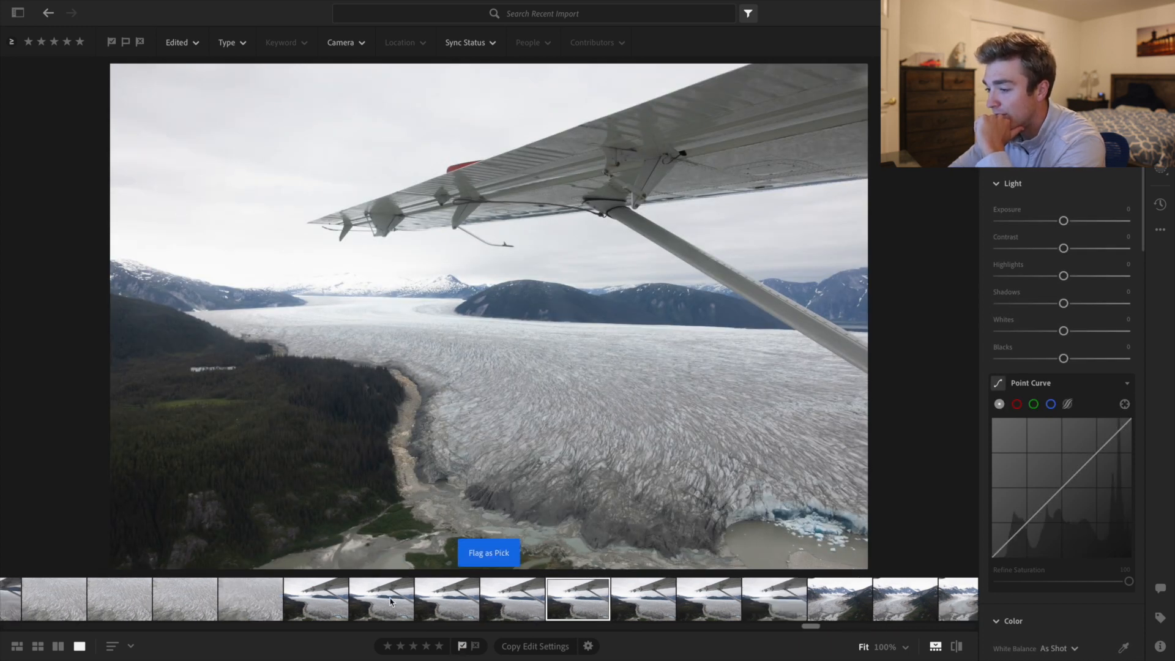
pyautogui.click(390, 602)
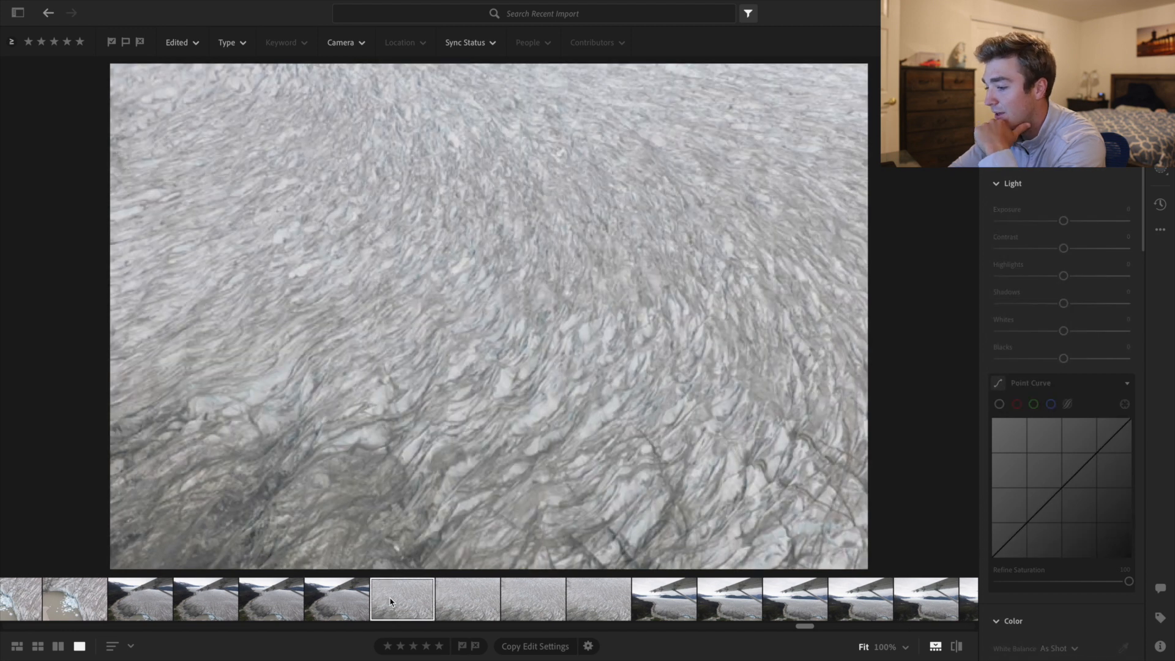
pyautogui.click(351, 608)
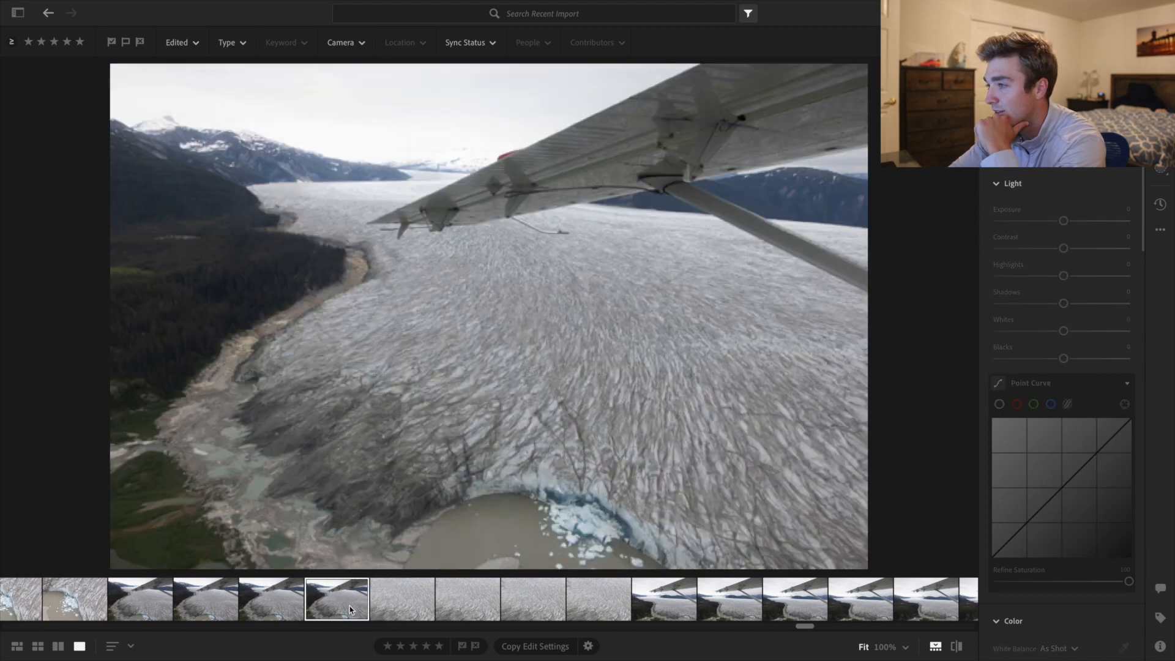
pyautogui.click(415, 609)
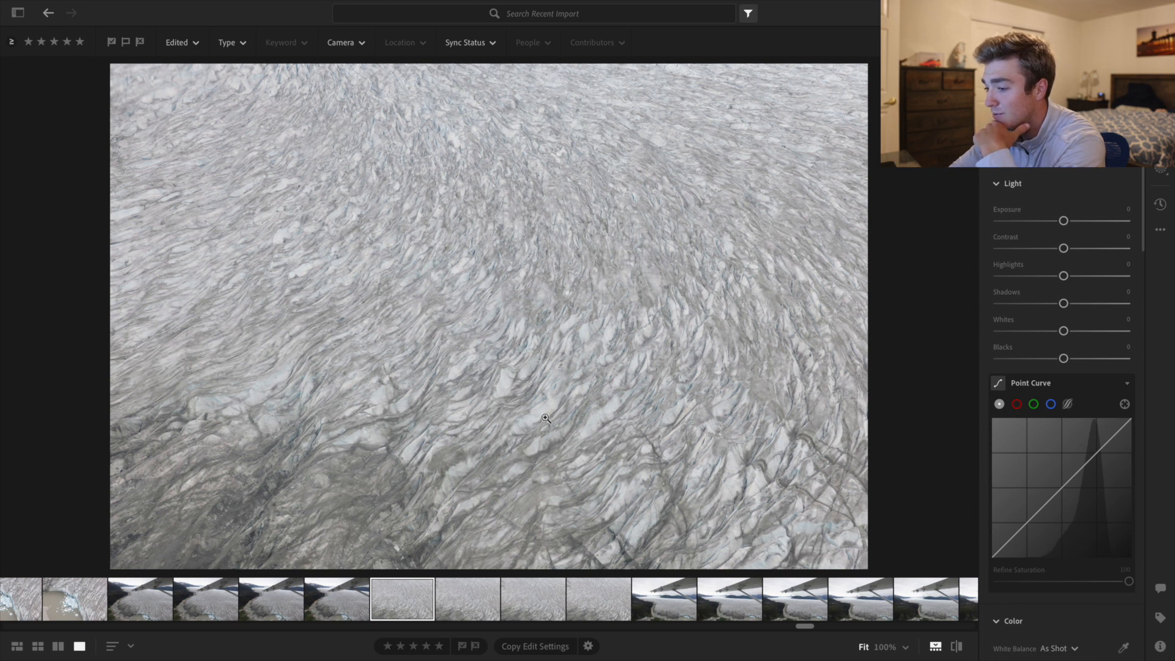
pyautogui.click(357, 611)
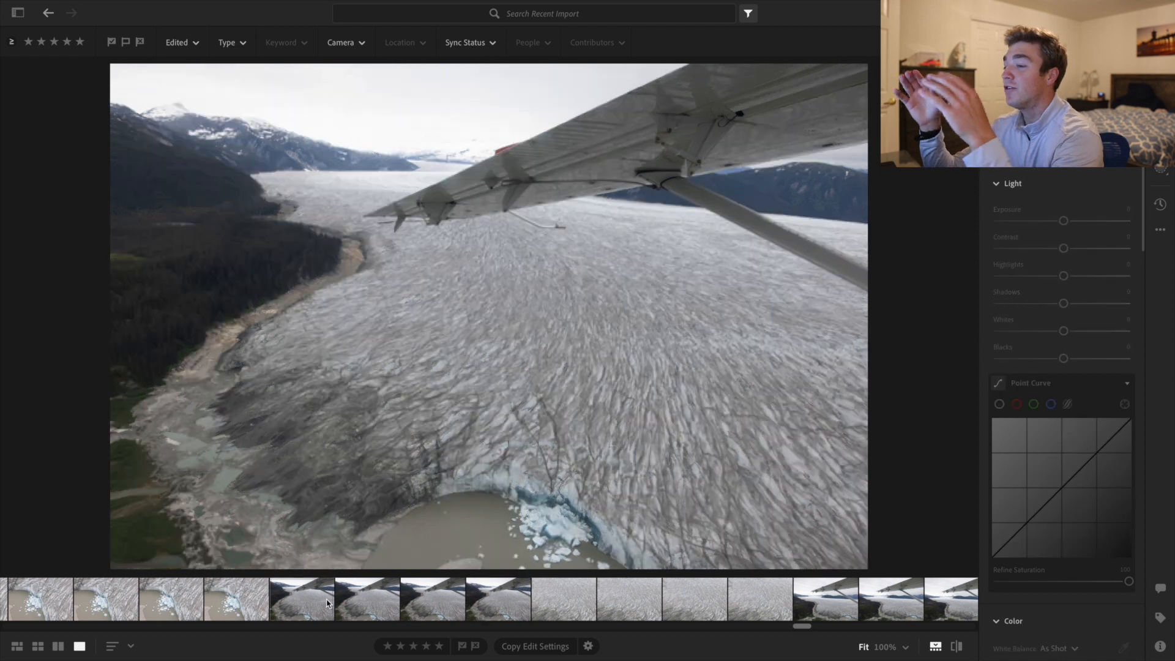
pyautogui.press('Left')
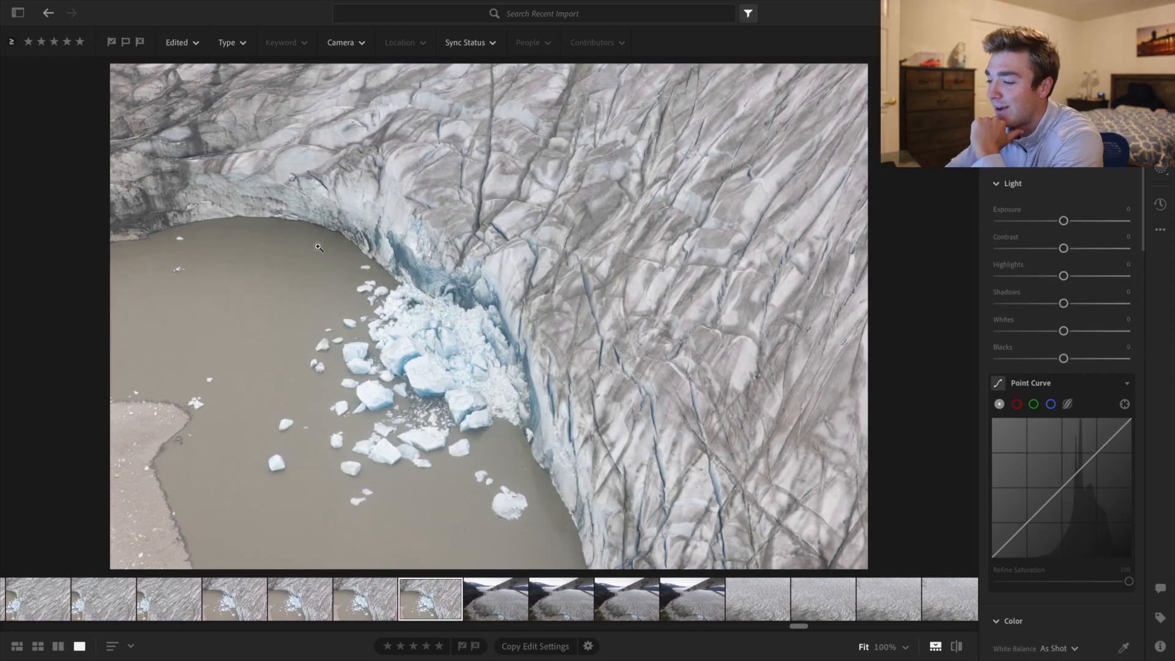
pyautogui.scroll(2, 325, 609)
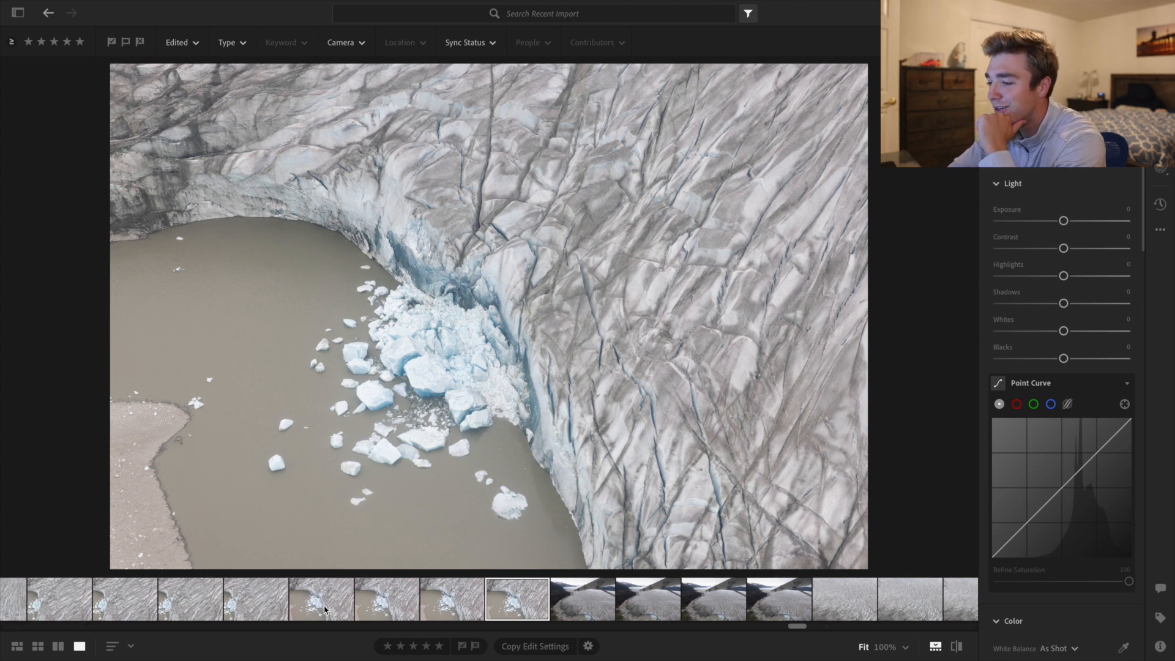
pyautogui.click(274, 597)
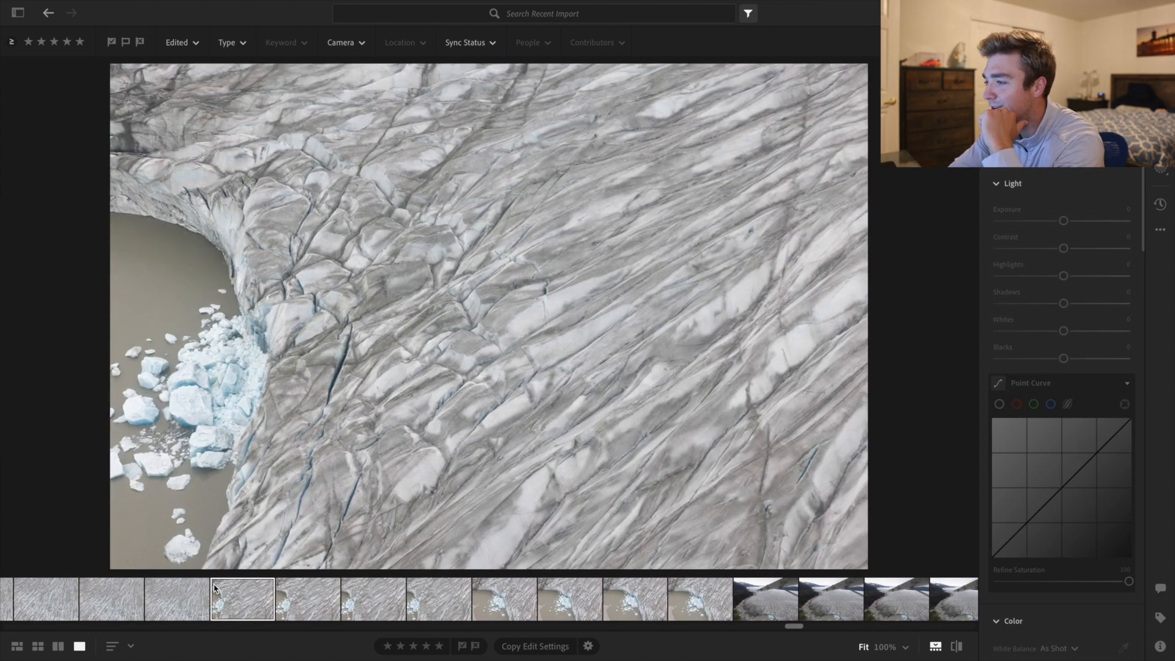
pyautogui.scroll(2, 249, 599)
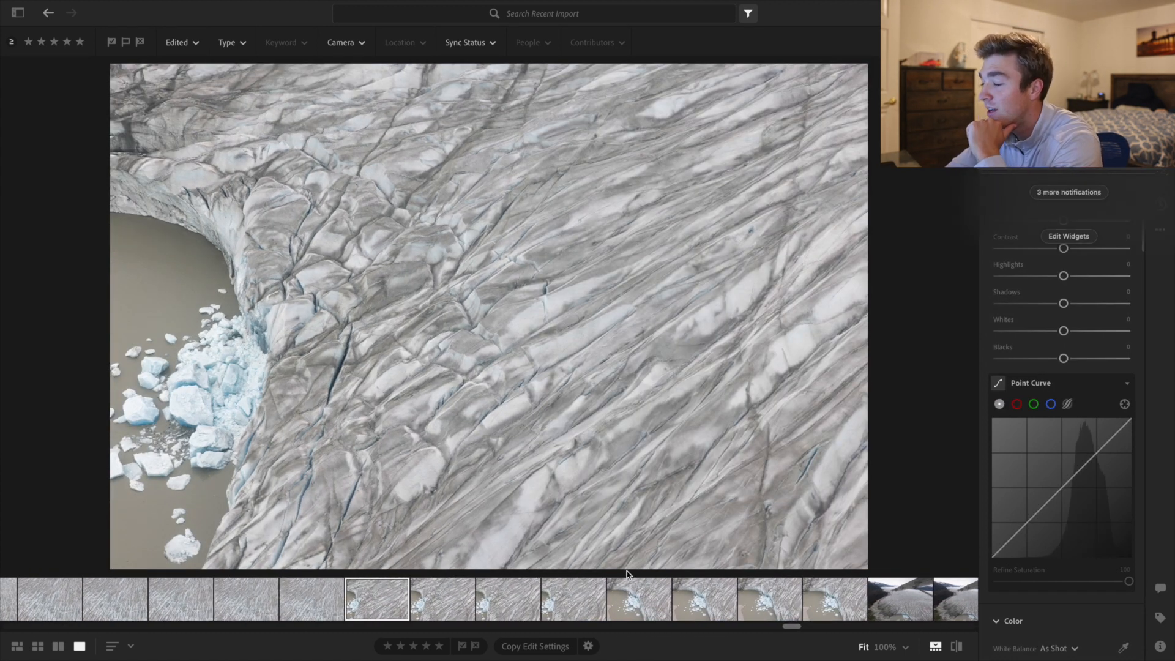
pyautogui.click(676, 604)
pyautogui.scroll(-2, 676, 605)
pyautogui.scroll(-4, 676, 604)
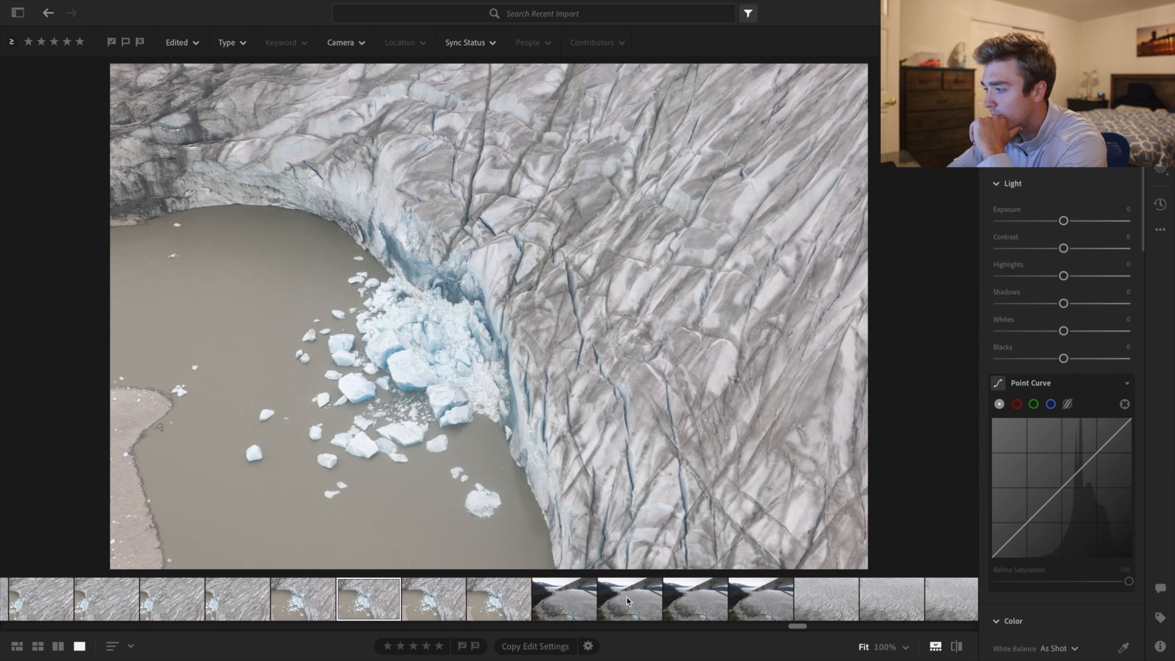
pyautogui.click(627, 602)
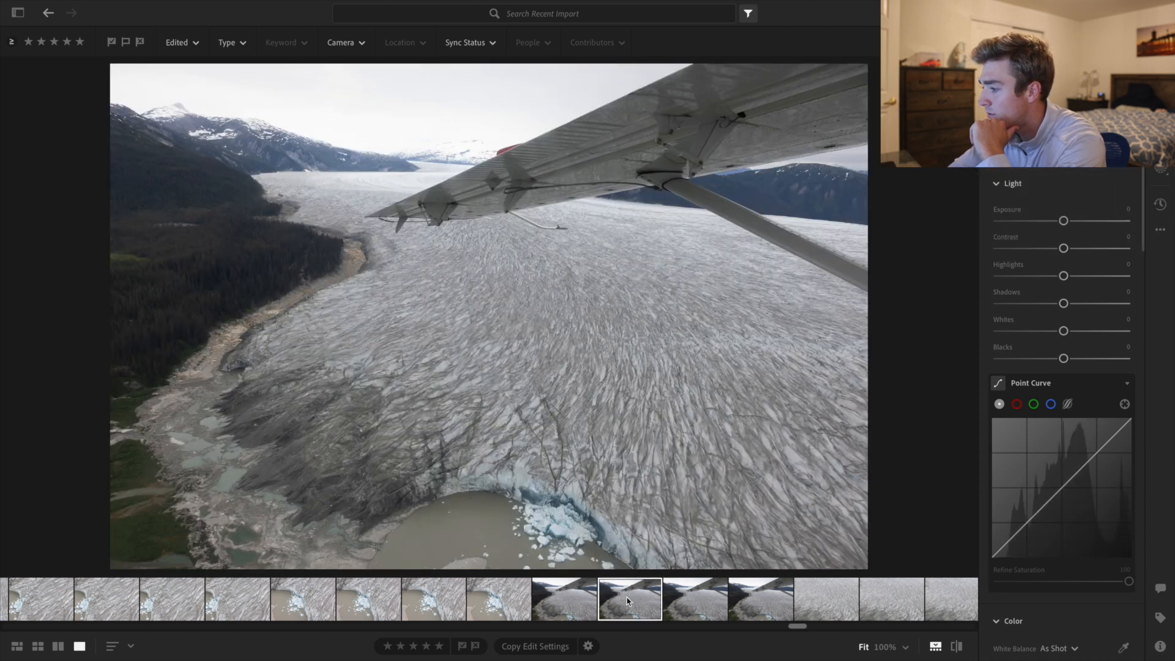
# Flag the wing shot of the broad glacier ending at the meltwater pool as a pick
pyautogui.scroll(-2, 628, 602)
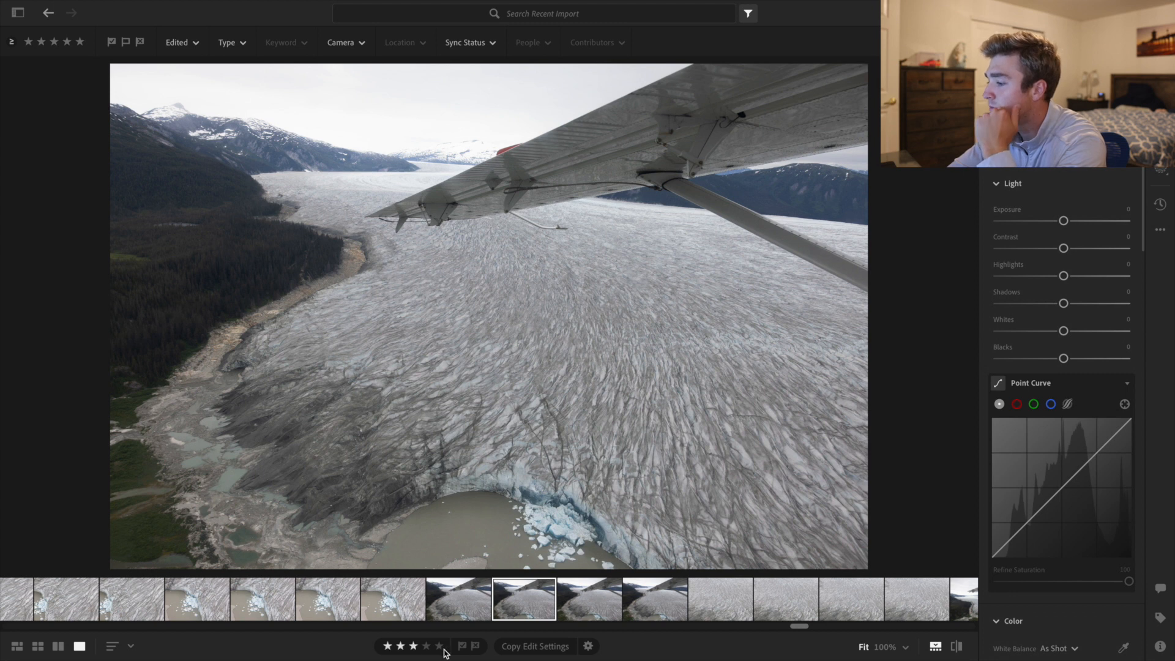
pyautogui.click(462, 646)
# Look through the cracked and crevassed ice close-ups and flag the curved glacier photo with blue meltwater streaks as a pick
pyautogui.moveTo(799, 626); pyautogui.dragTo(757, 626)
pyautogui.click(687, 606)
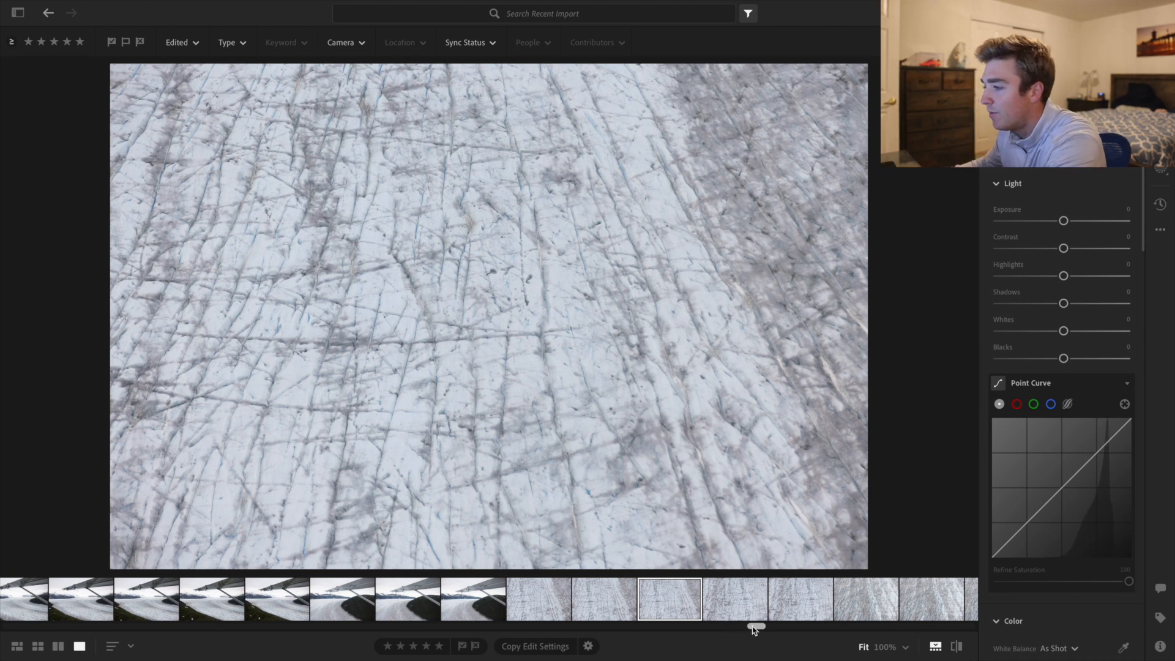
pyautogui.moveTo(757, 626); pyautogui.dragTo(727, 626)
pyautogui.click(704, 607)
pyautogui.click(637, 603)
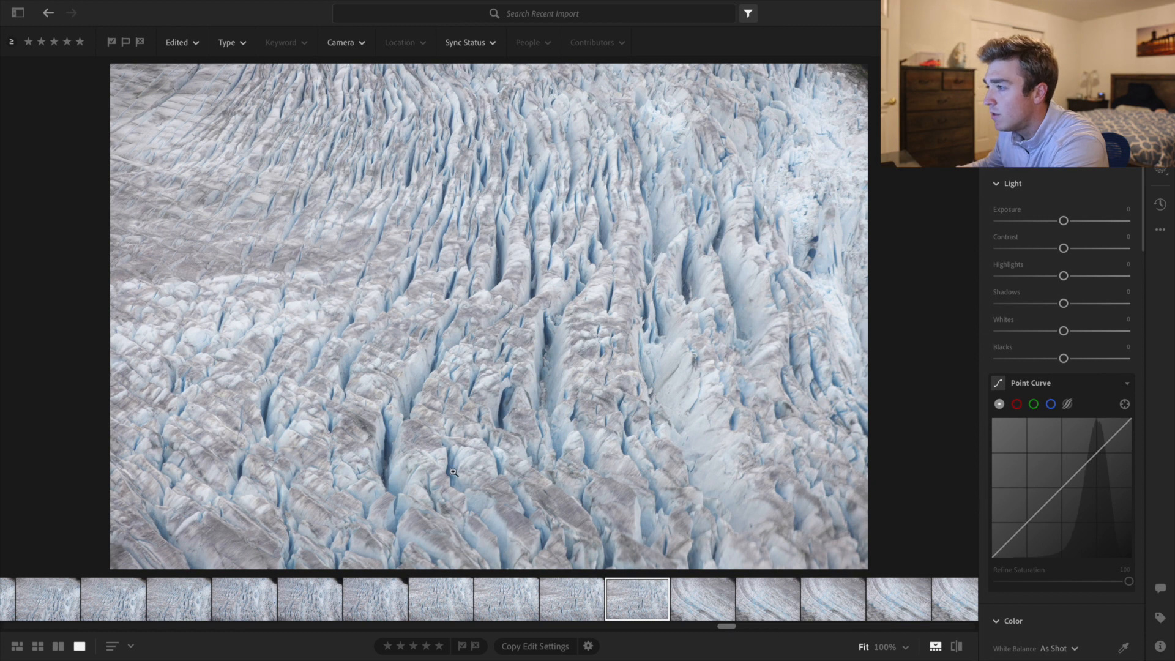
pyautogui.click(403, 604)
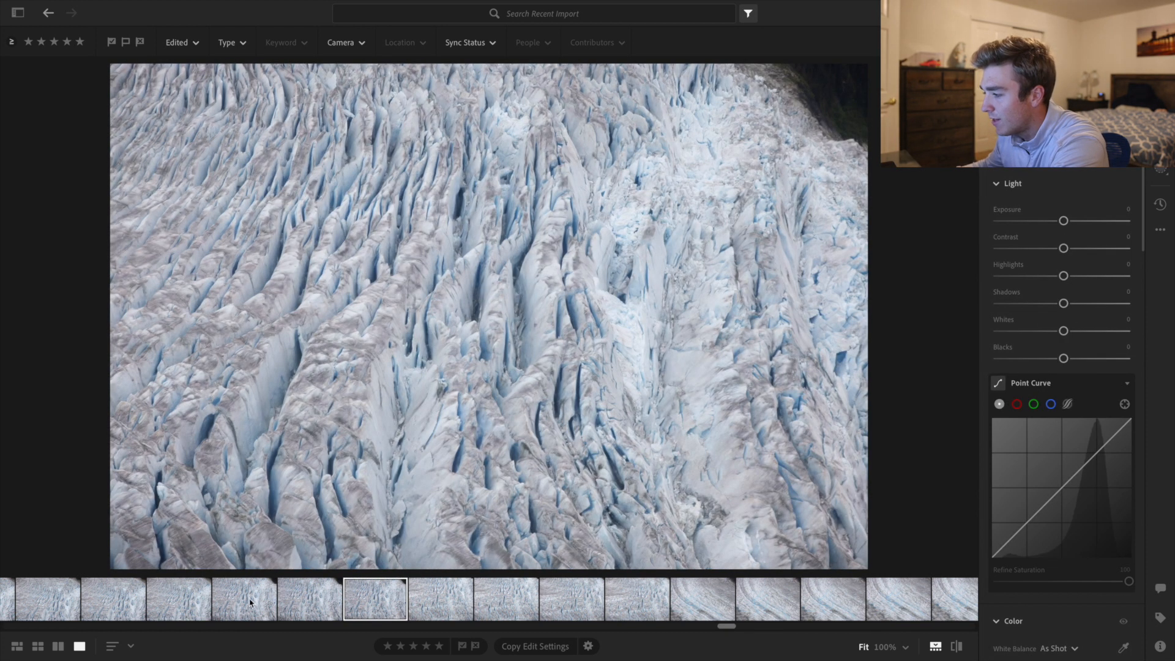
pyautogui.click(154, 603)
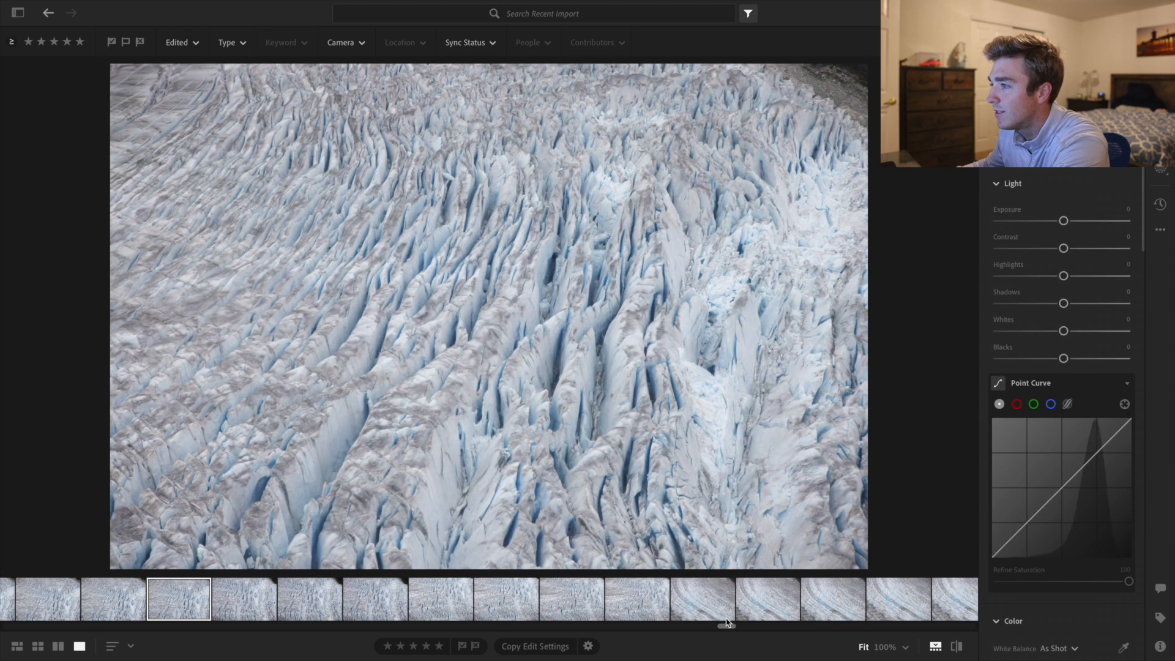
pyautogui.click(804, 594)
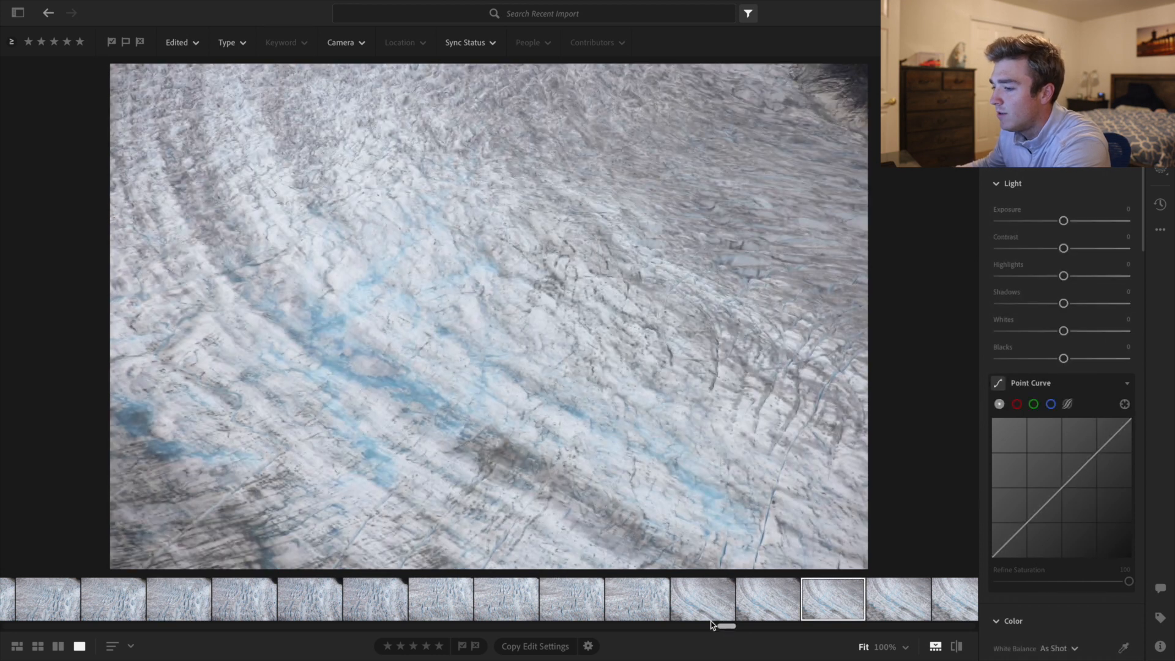
pyautogui.click(461, 647)
# Find the wing shot of the glacier flowing between two snowy mountainsides and flag it as a pick
pyautogui.moveTo(730, 628); pyautogui.dragTo(669, 629)
pyautogui.click(657, 611)
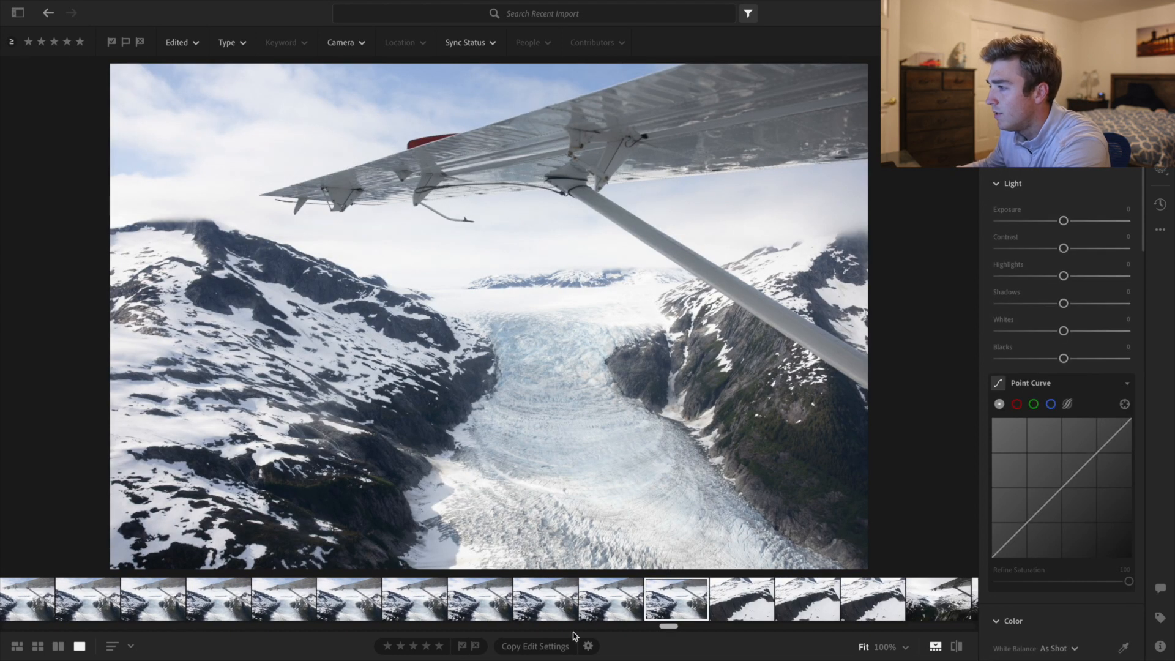
pyautogui.click(462, 647)
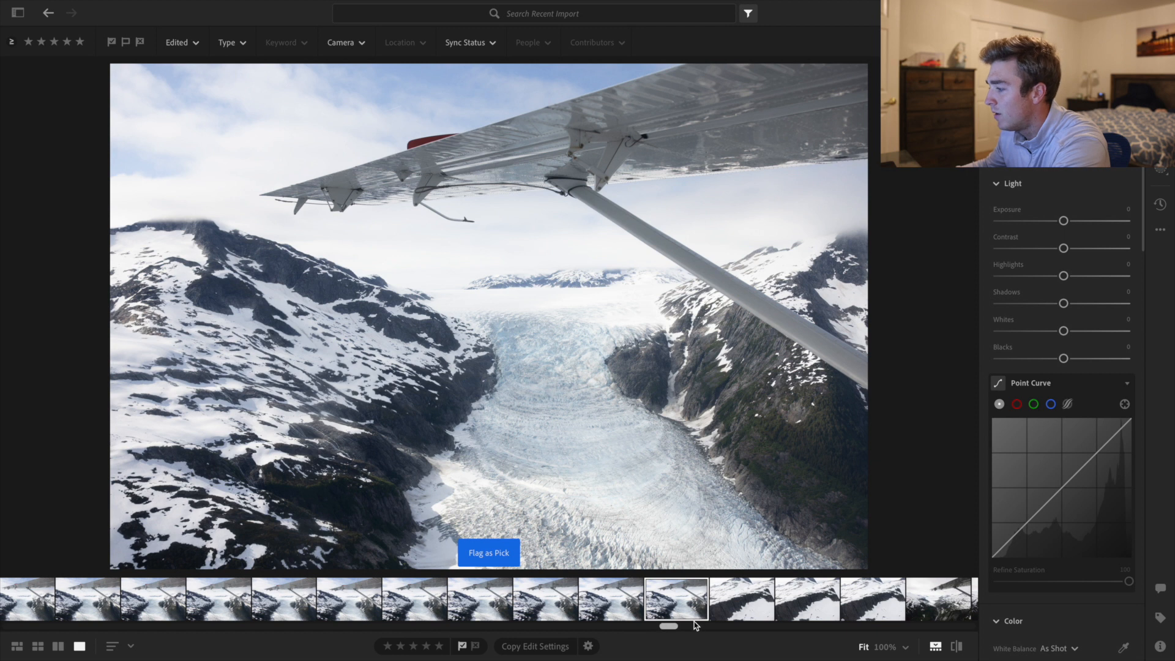
# Find the wing shot of the dark jagged peaks under blue sky and flag it as a pick
pyautogui.moveTo(669, 628); pyautogui.dragTo(623, 629)
pyautogui.click(652, 605)
pyautogui.click(556, 610)
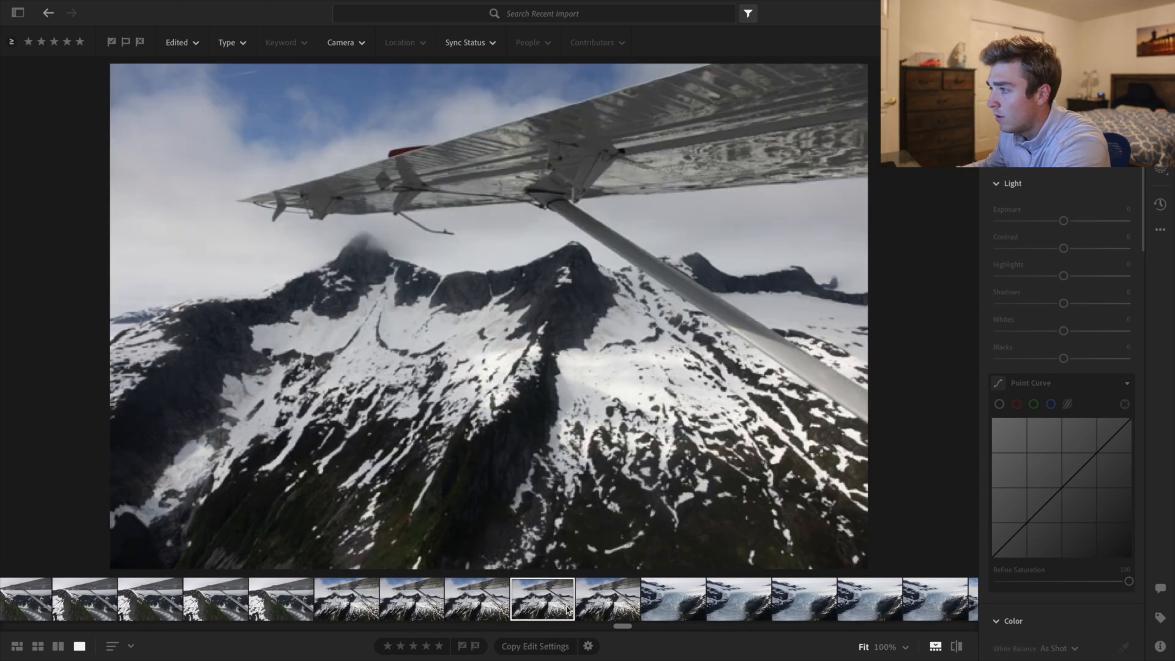
pyautogui.click(462, 647)
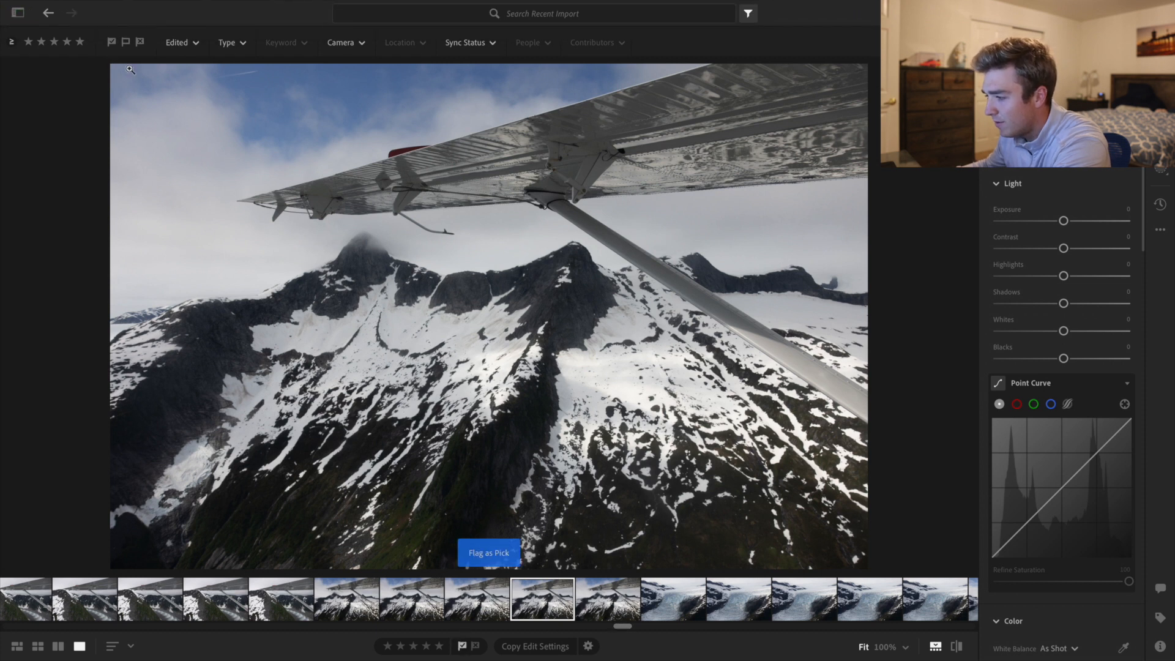
# Filter the import to picked photos only and open the wing shot of the green, snow-streaked valley
pyautogui.click(112, 43)
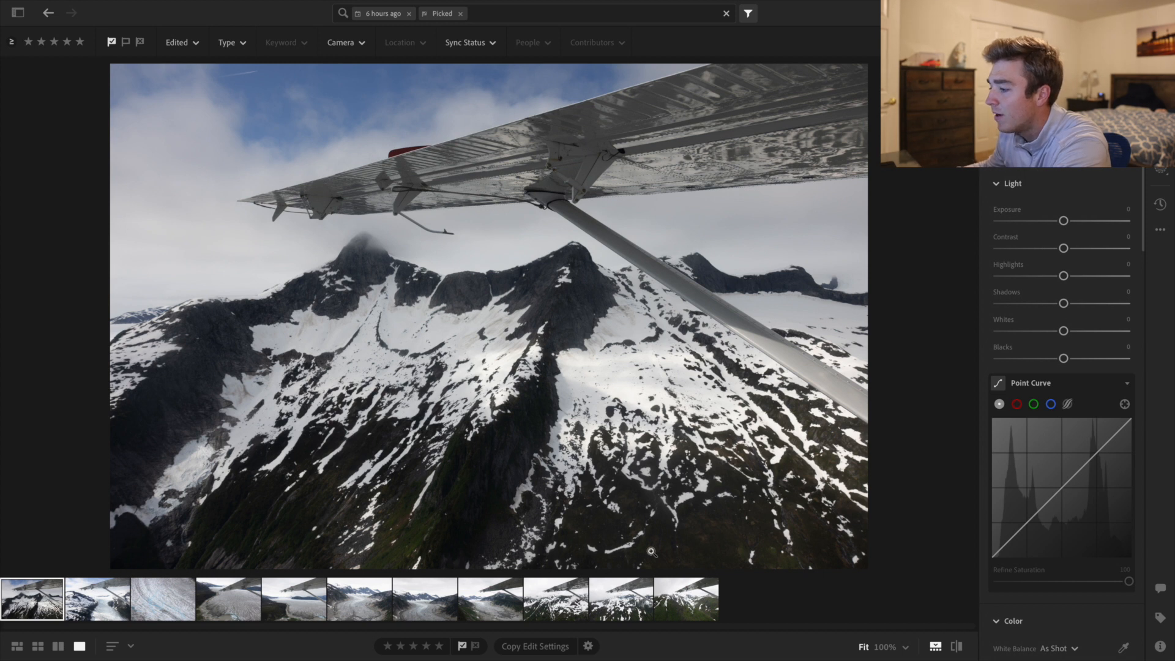
pyautogui.click(687, 601)
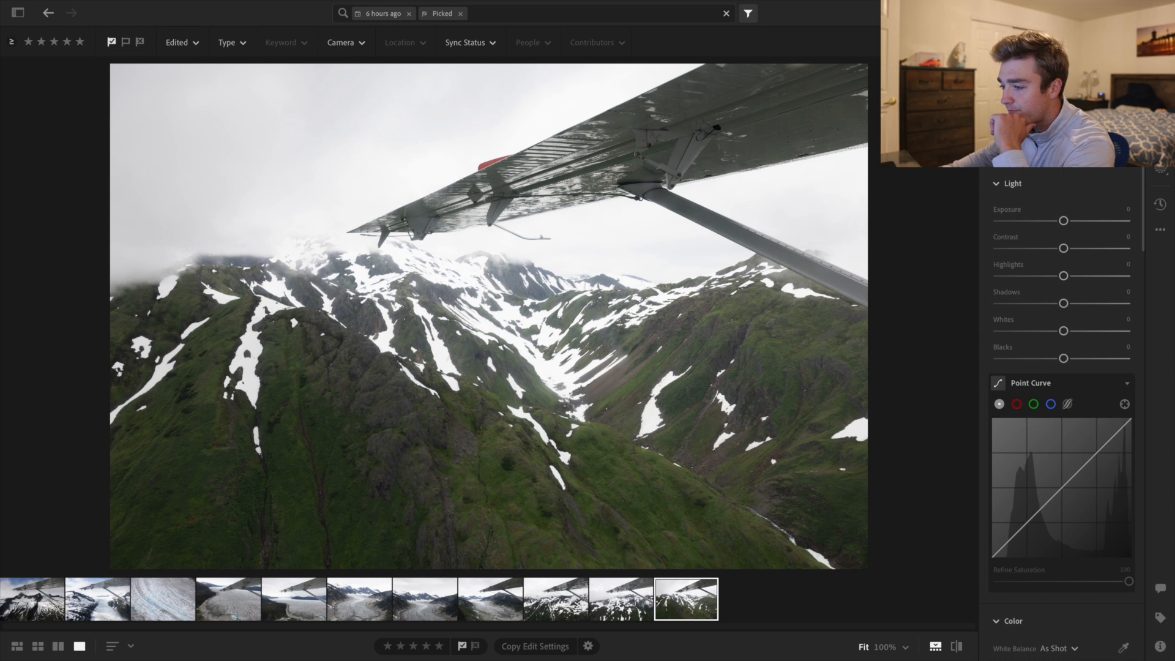
# Apply the Adobe Vivid profile to the green valley photo
pyautogui.click(1161, 43)
pyautogui.click(1161, 43)
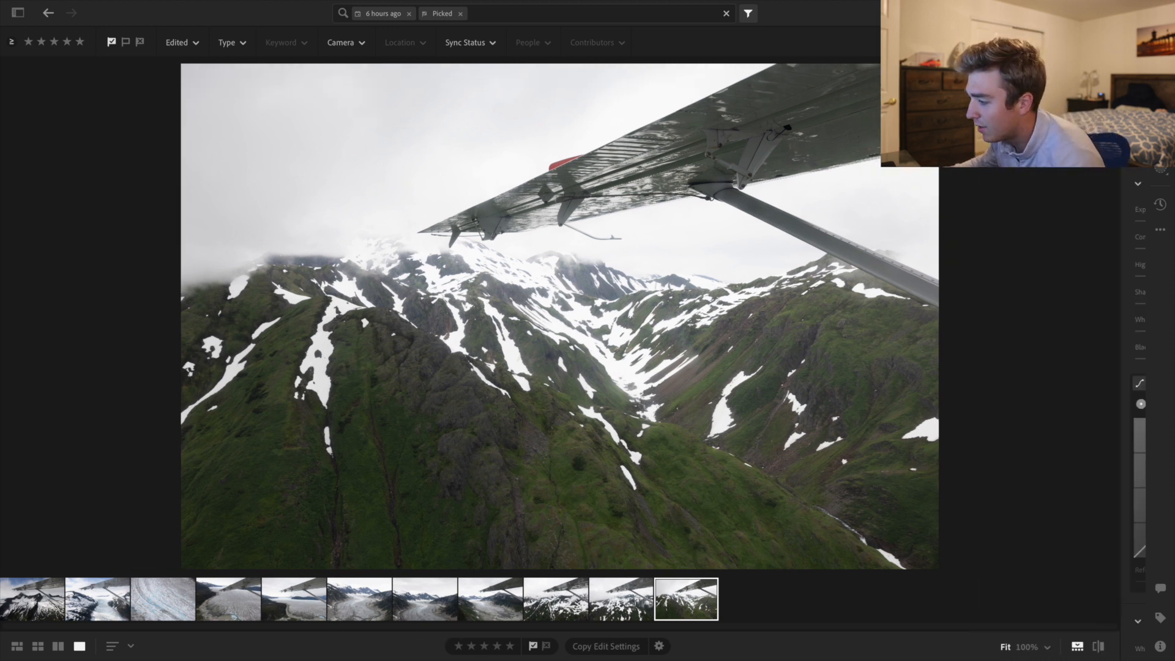
pyautogui.click(1053, 150)
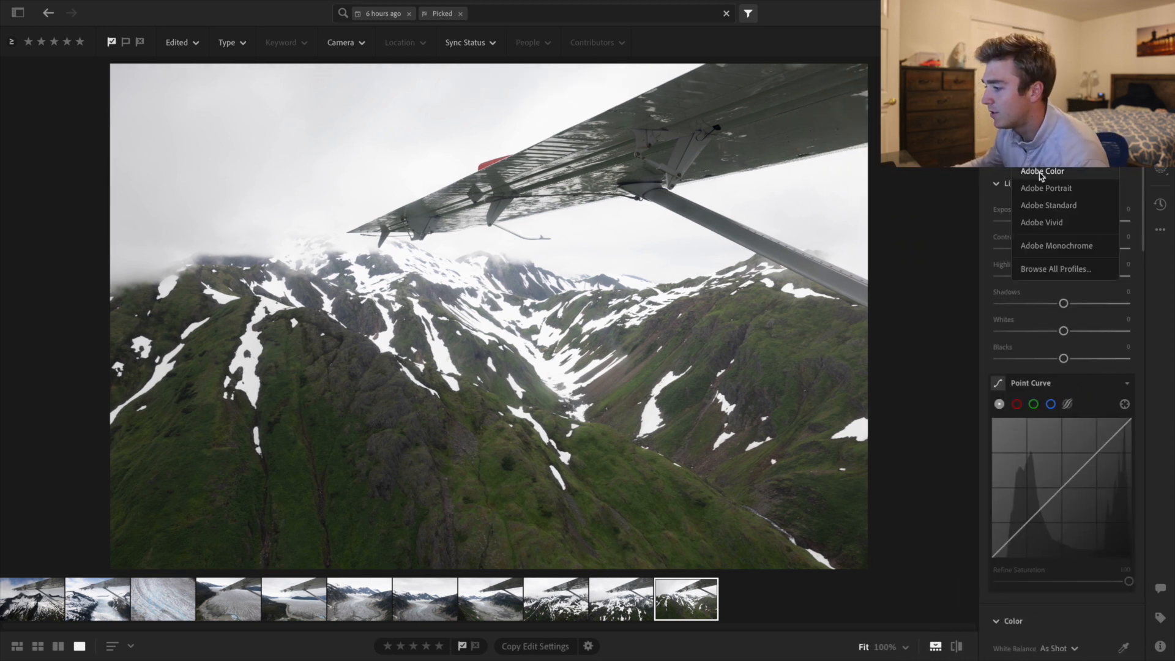
pyautogui.click(1075, 224)
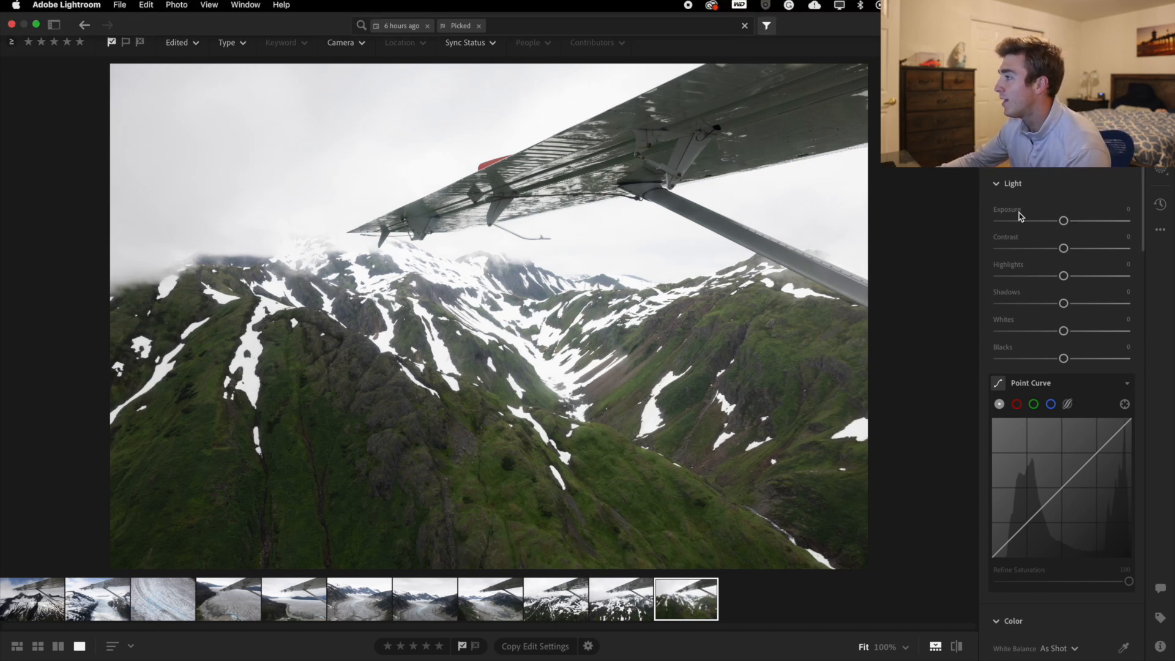
# Review the Light, Point Curve, Color and Color Mixer adjustments available for the green valley photo
pyautogui.scroll(-5, 1056, 177)
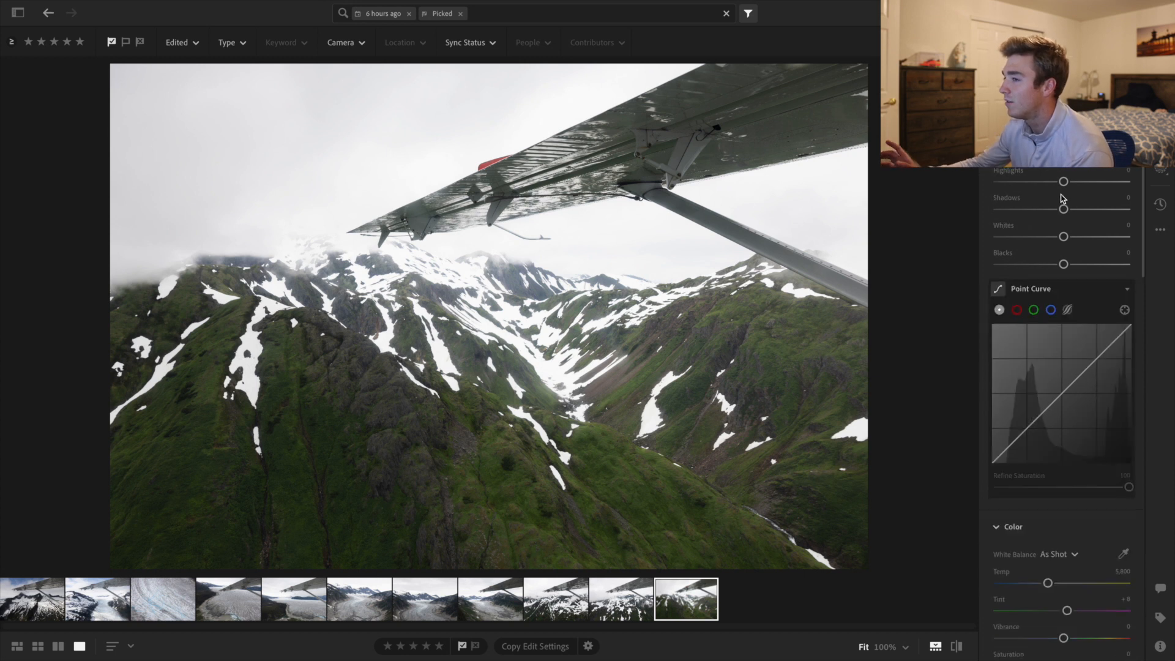
pyautogui.scroll(5, 1069, 175)
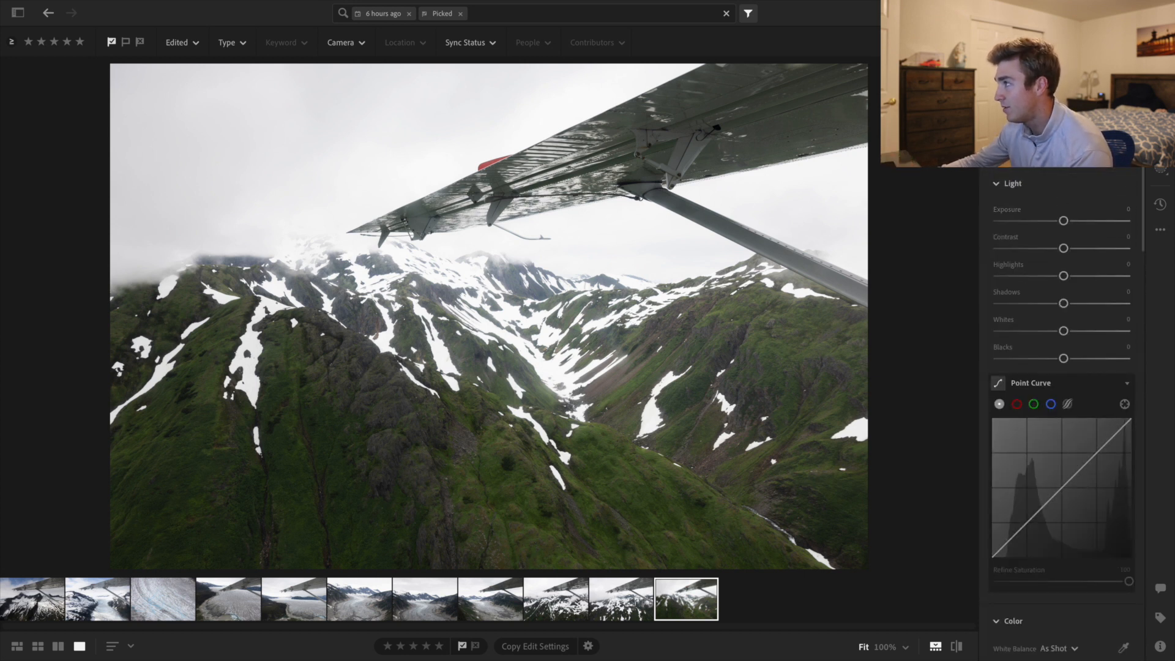
pyautogui.click(1160, 230)
pyautogui.click(1096, 192)
pyautogui.scroll(-2, 1098, 176)
pyautogui.scroll(2, 1099, 178)
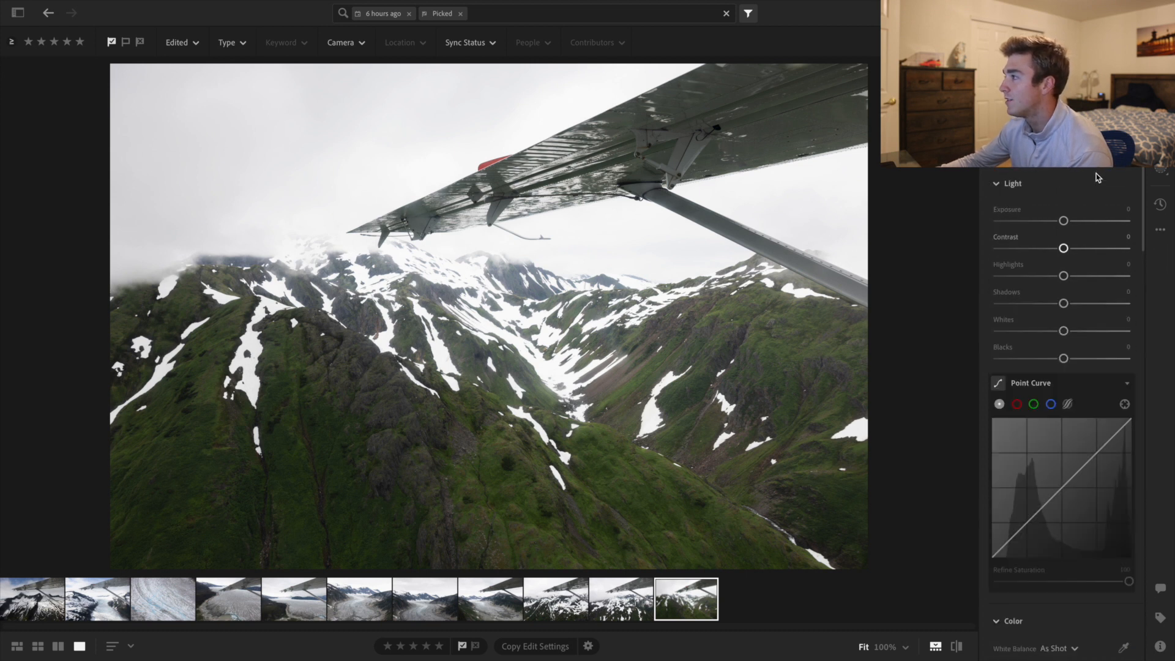
pyautogui.scroll(-9, 1098, 176)
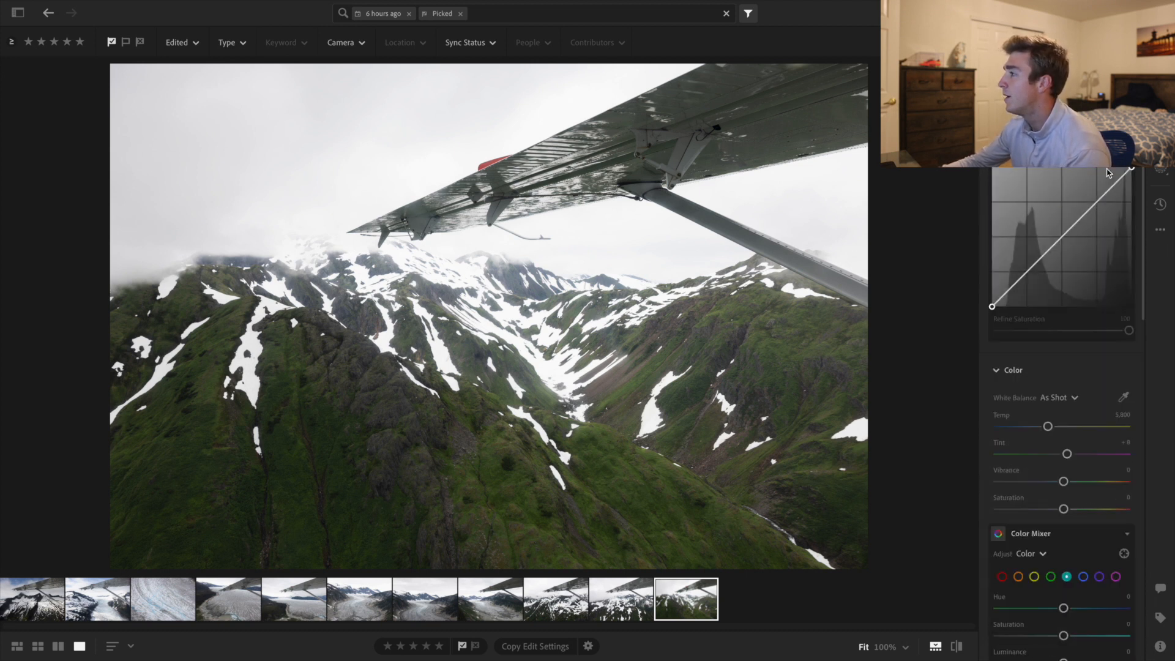
pyautogui.scroll(-2, 1107, 172)
pyautogui.scroll(10, 1105, 180)
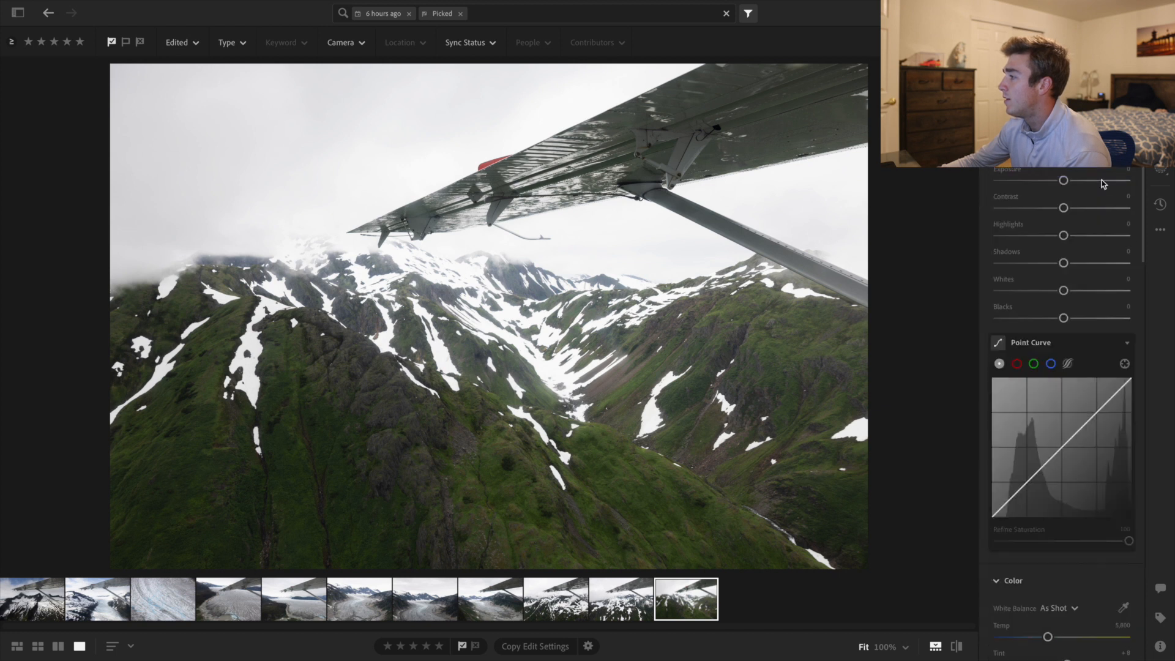
# Lower the green valley photo's Highlights to -100 and straighten its crop with a slight clockwise rotation
pyautogui.moveTo(1063, 275); pyautogui.dragTo(1004, 276)
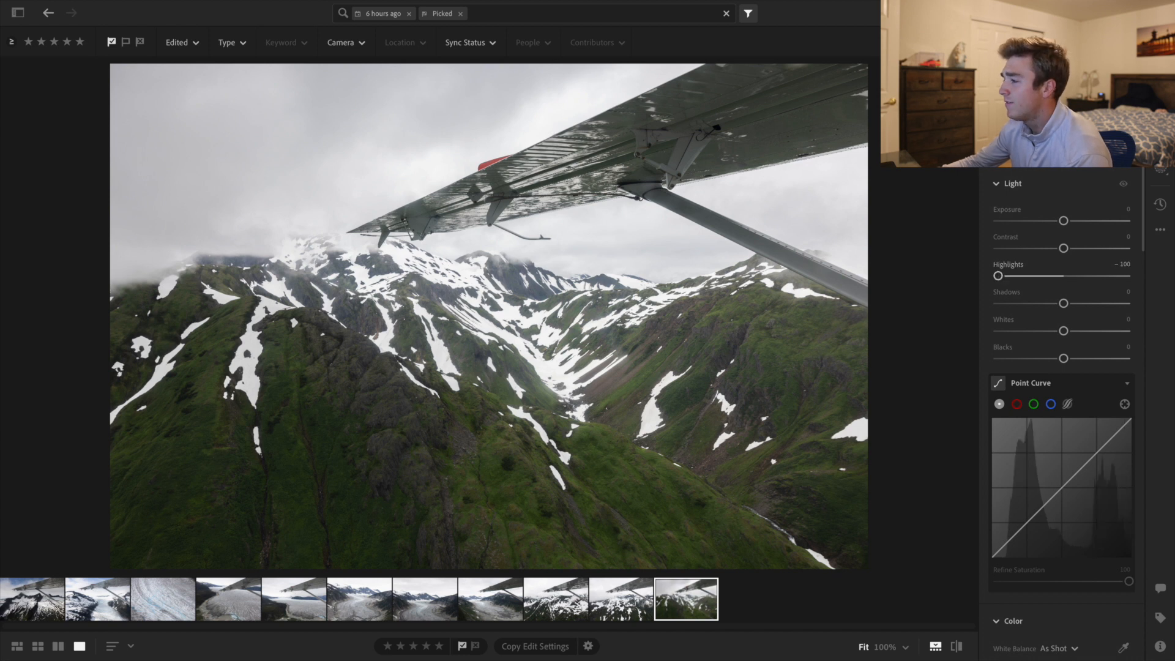
pyautogui.press('c')
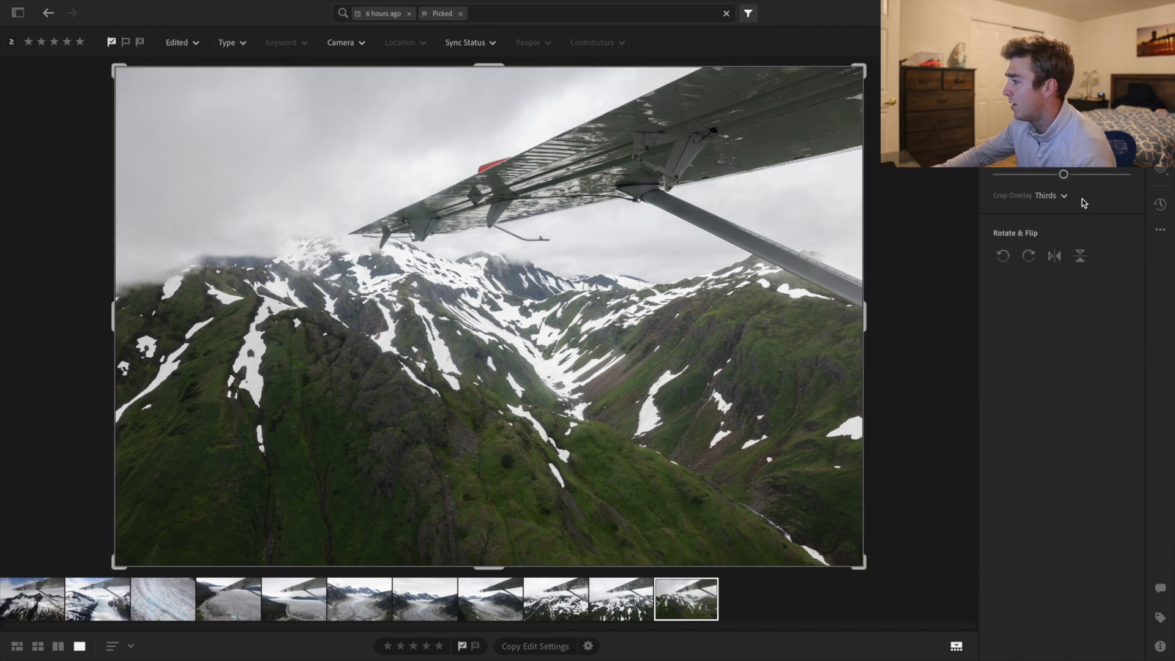
pyautogui.moveTo(1064, 177); pyautogui.dragTo(1070, 176)
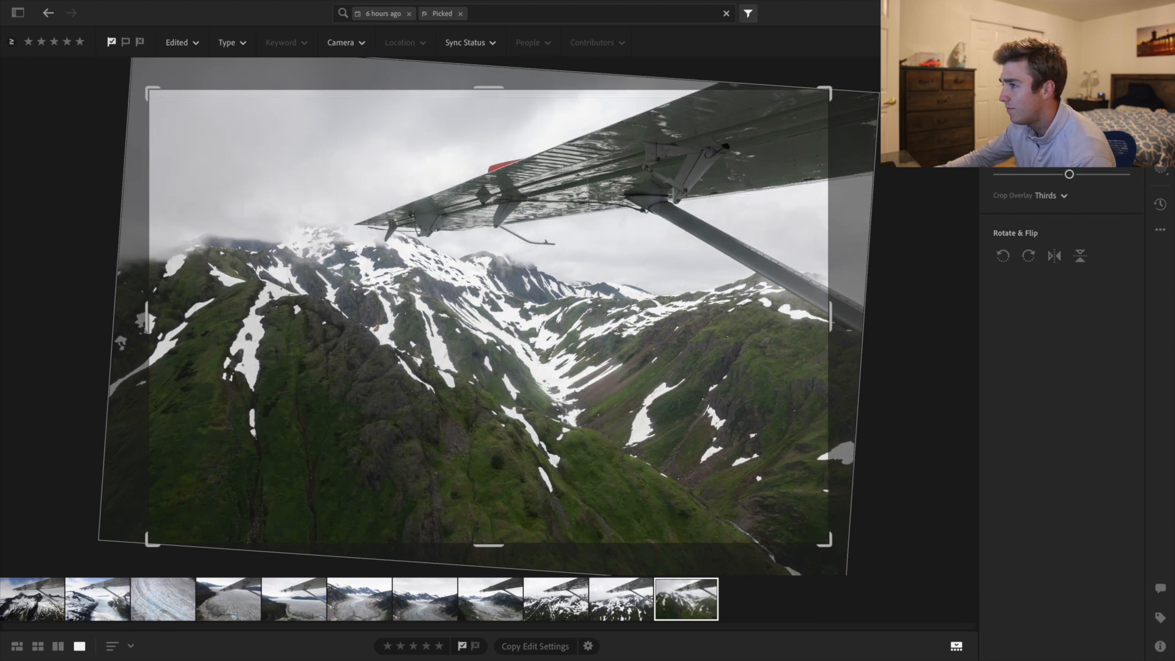
pyautogui.press('Return')
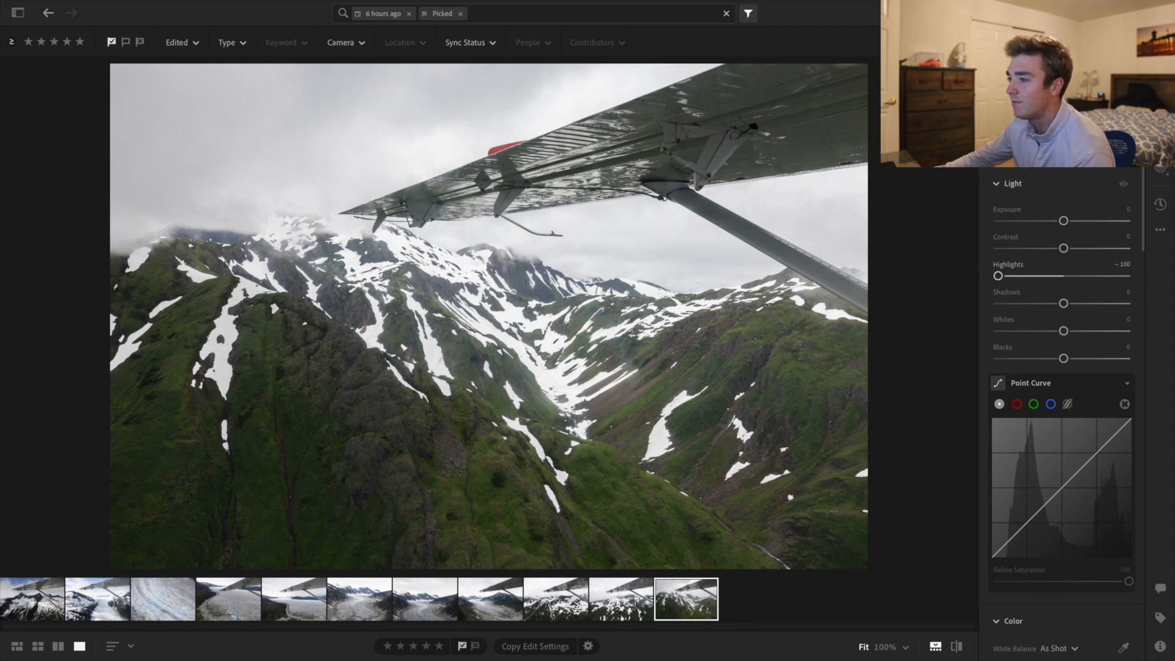
# Preview saved presets such as Summer Vibes and Sports - Bright Whites on the photo, and return to the edit controls
pyautogui.hotkey('shift', 'p')
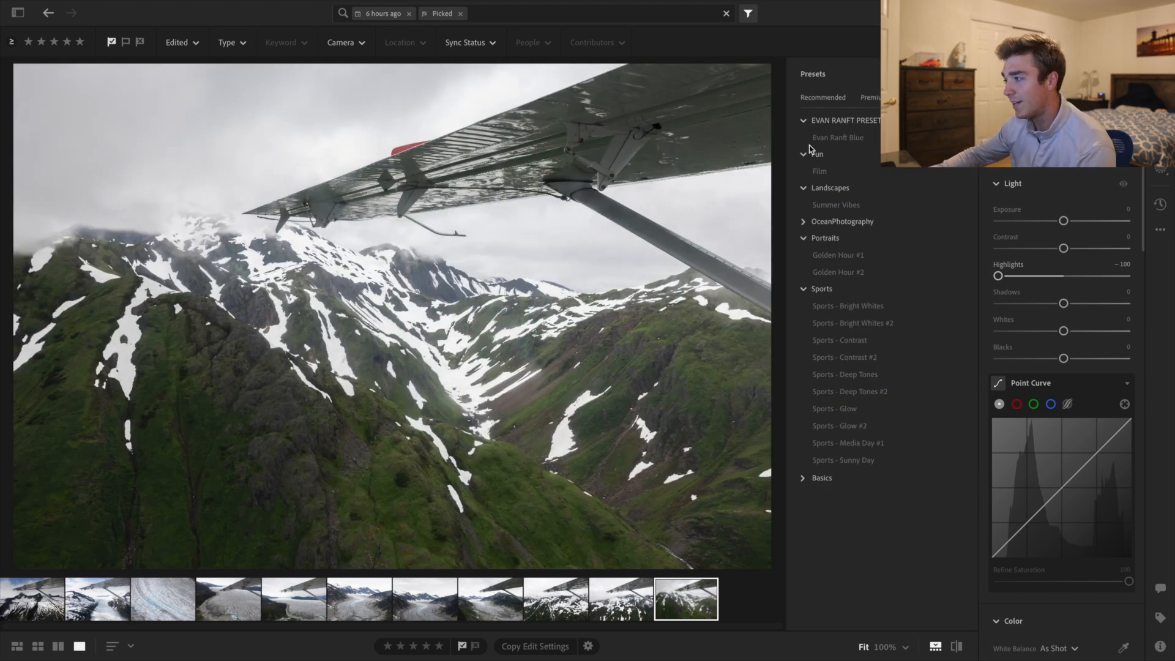
pyautogui.click(824, 175)
pyautogui.click(825, 208)
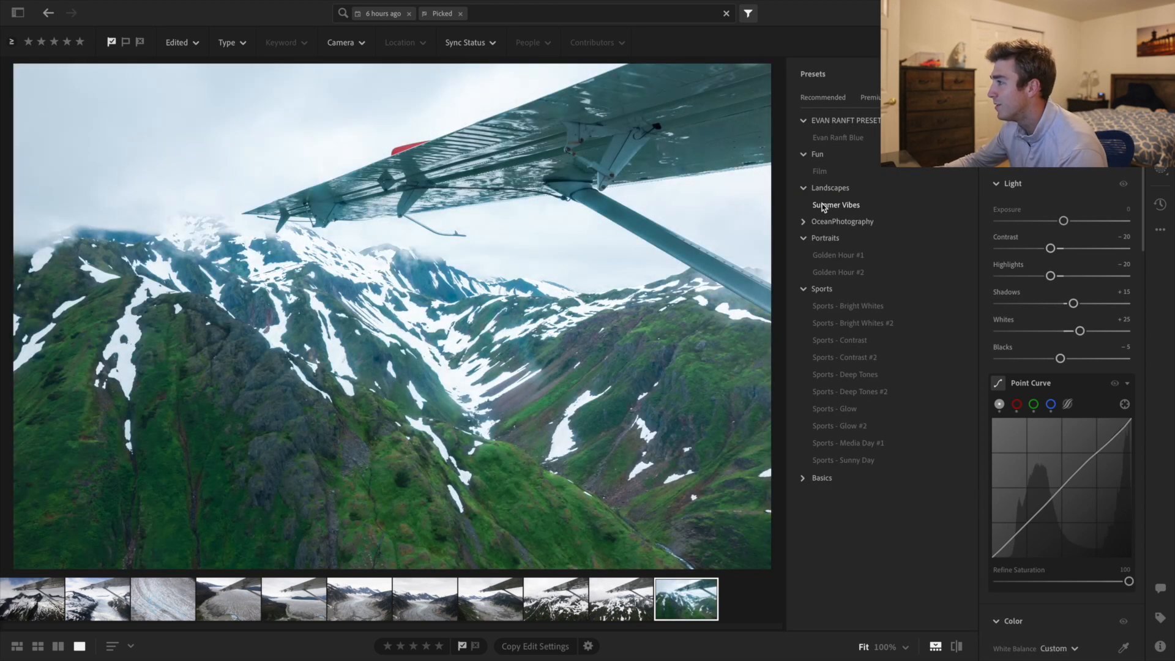
pyautogui.click(839, 272)
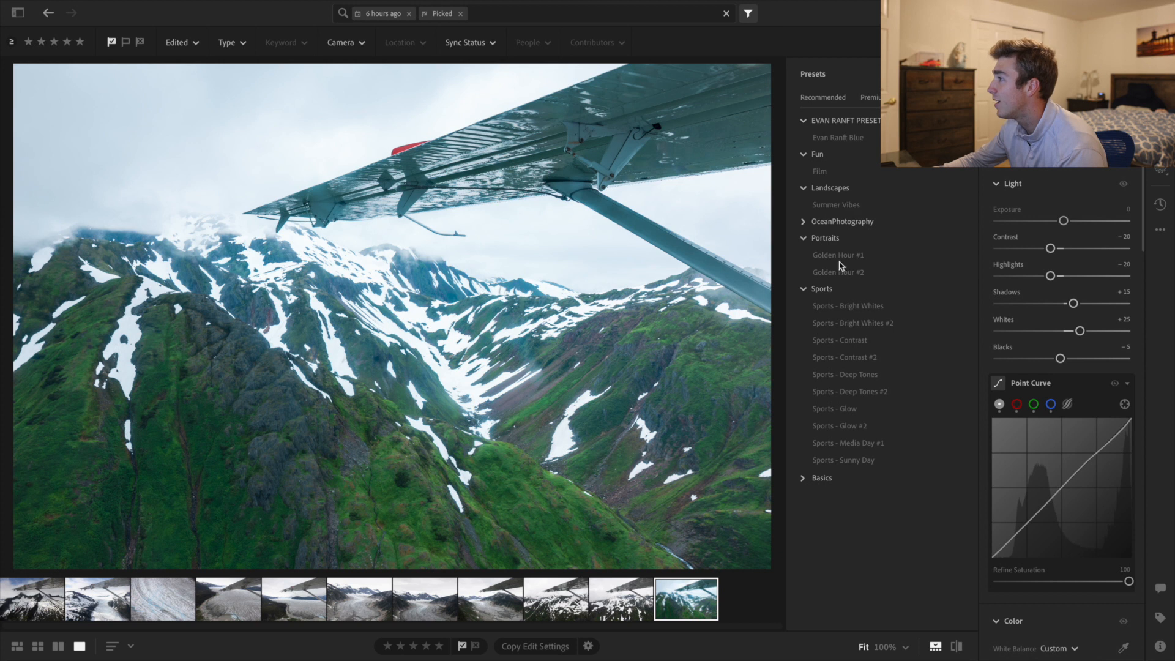
pyautogui.click(846, 307)
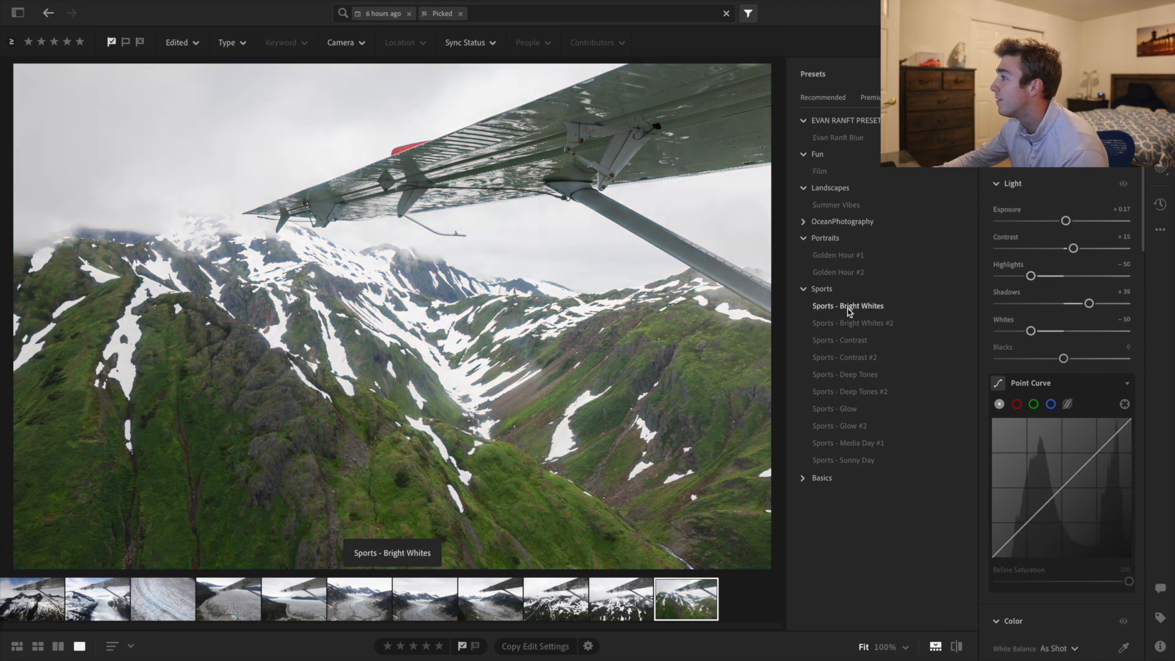
pyautogui.press('e')
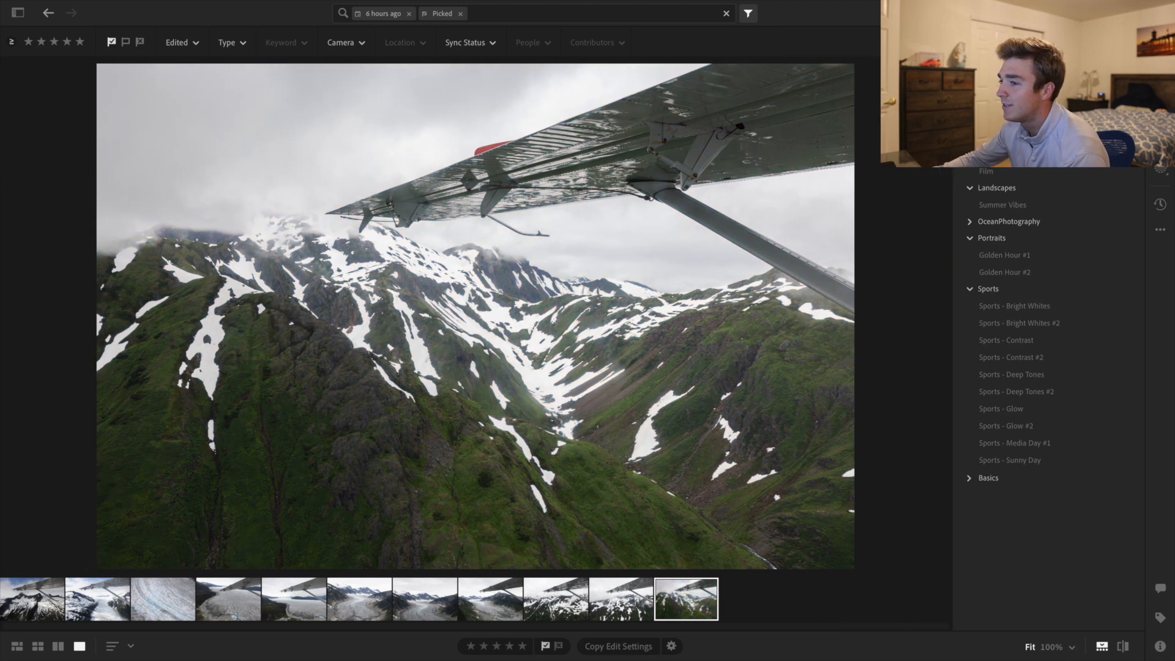
pyautogui.press('e')
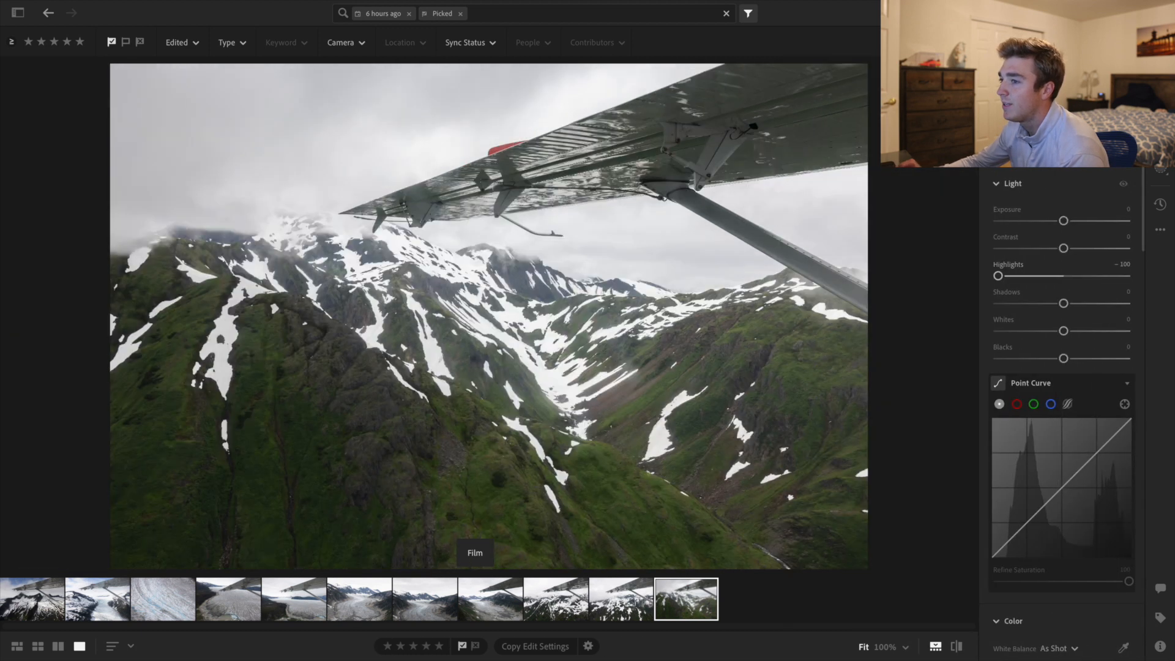
# Set the photo's Exposure to +0.09, Contrast to +8, Highlights to -78, Shadows to -1 and Whites to -25
pyautogui.scroll(-1, 1057, 198)
pyautogui.click(1059, 212)
pyautogui.moveTo(1059, 212); pyautogui.dragTo(1070, 240)
pyautogui.moveTo(1009, 268); pyautogui.dragTo(1063, 297)
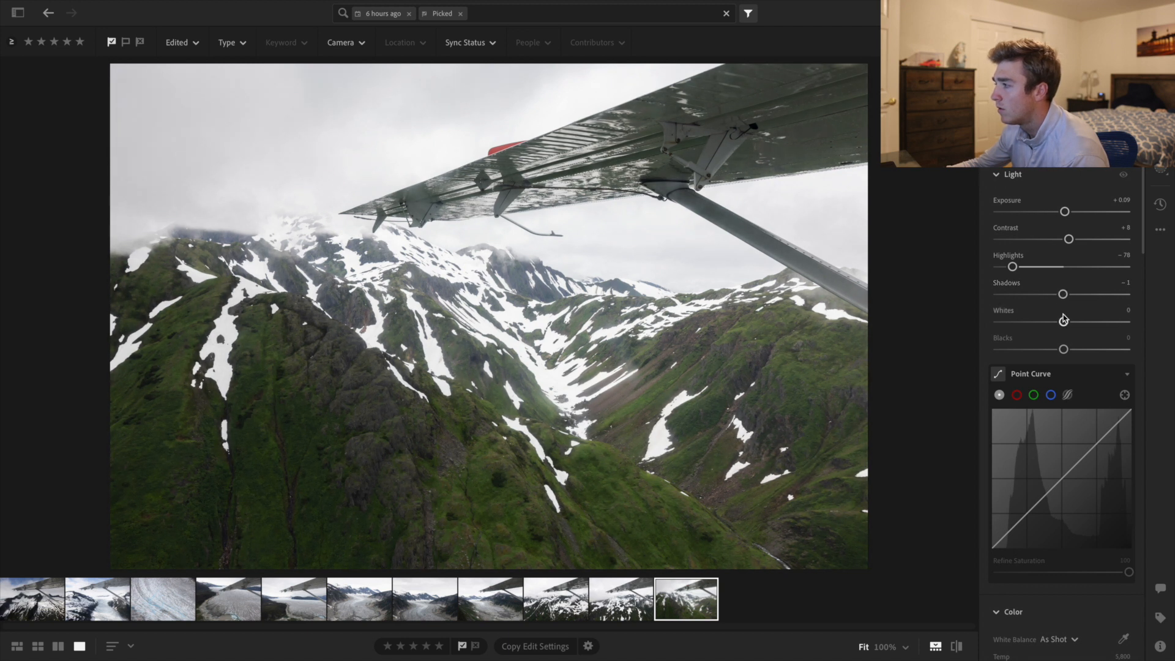
pyautogui.scroll(-4, 1058, 341)
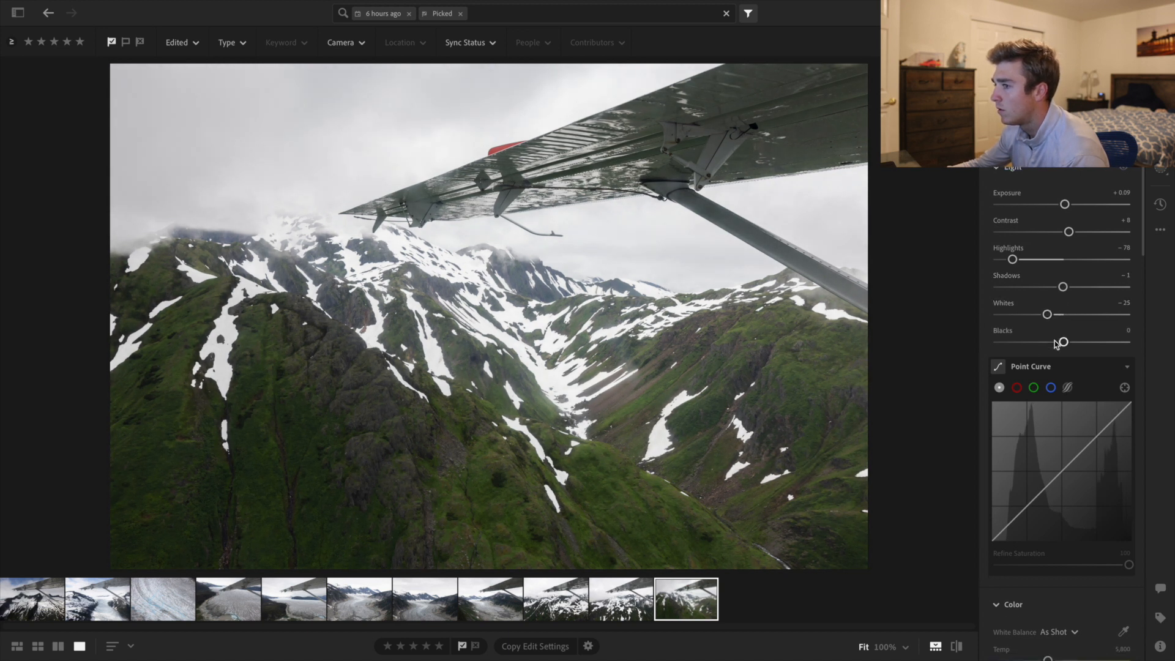
# Set Vibrance to +16 and Saturation to +9, and open the neighbouring picked photo of the snow-patched dark mountainside
pyautogui.scroll(-2, 1045, 430)
pyautogui.moveTo(1063, 432); pyautogui.dragTo(1070, 461)
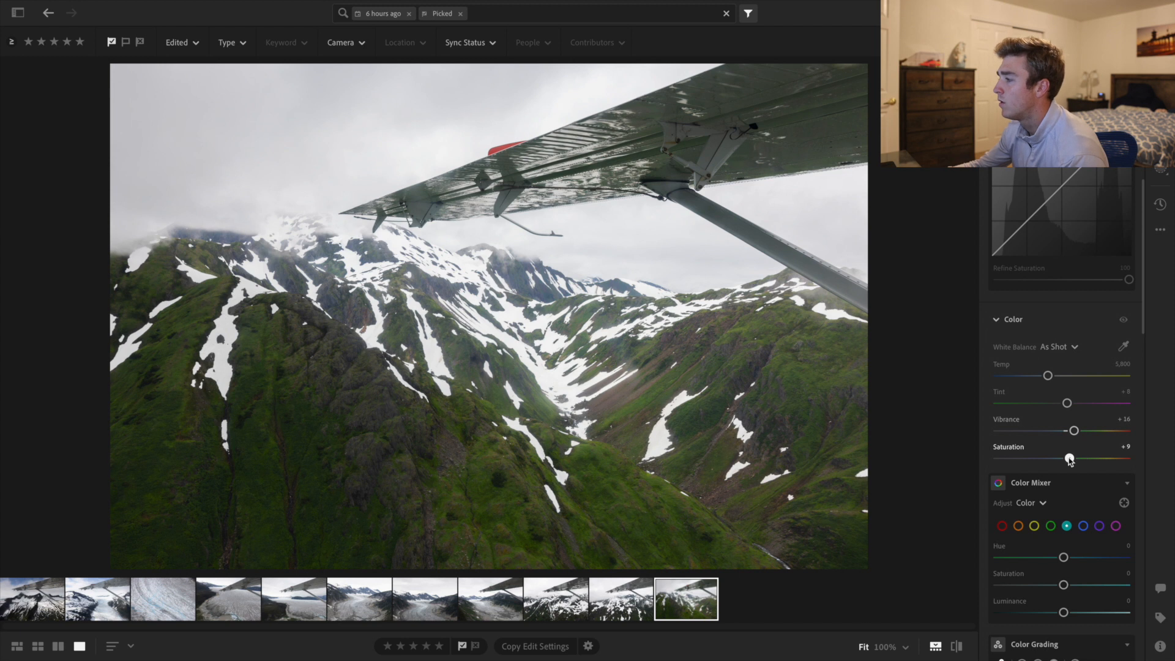
pyautogui.scroll(-8, 1070, 461)
pyautogui.scroll(-5, 1071, 461)
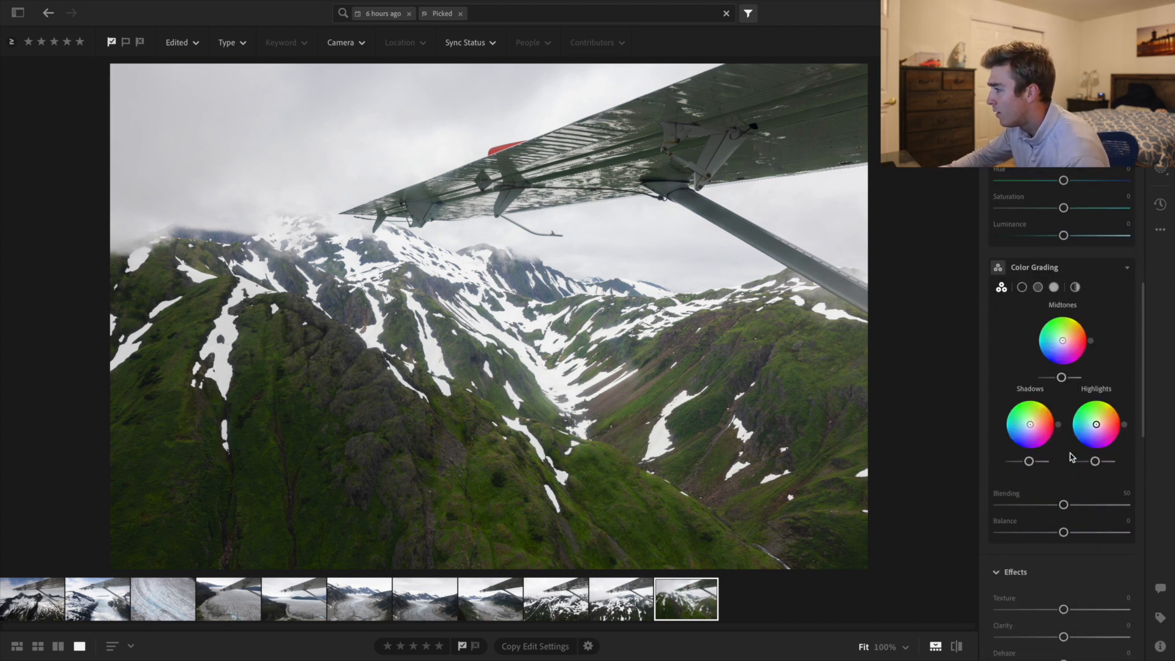
pyautogui.click(641, 598)
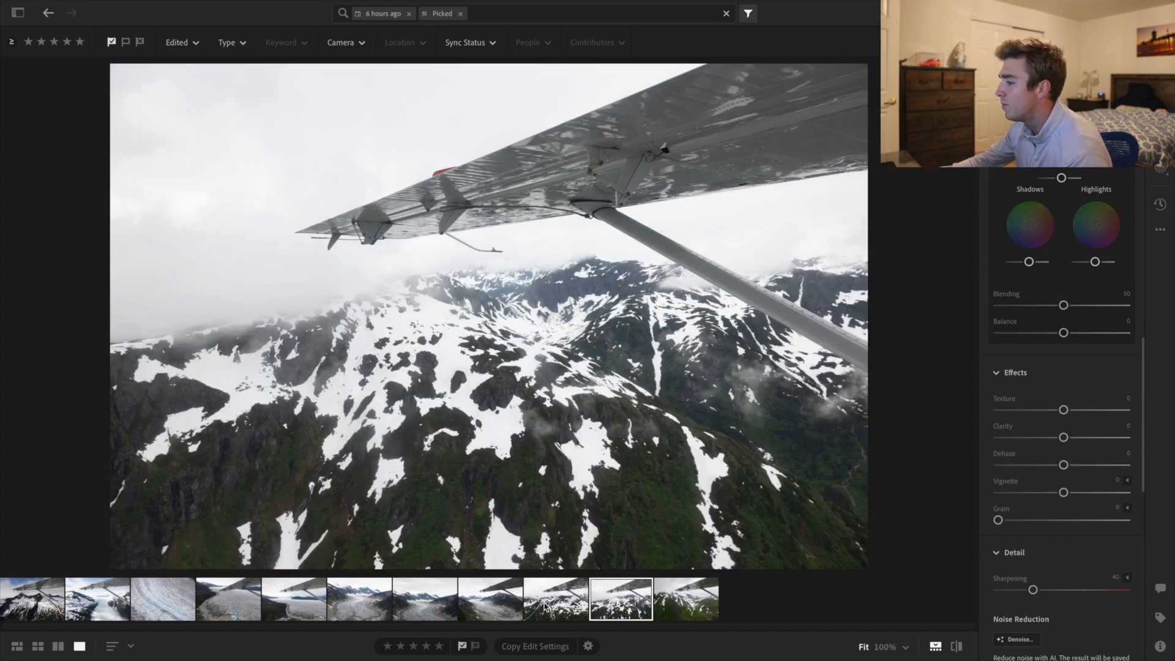
# Compare the neighbouring snow-patched mountainside photos and the close-up of the blue-streaked glacier ice among the picks
pyautogui.click(537, 603)
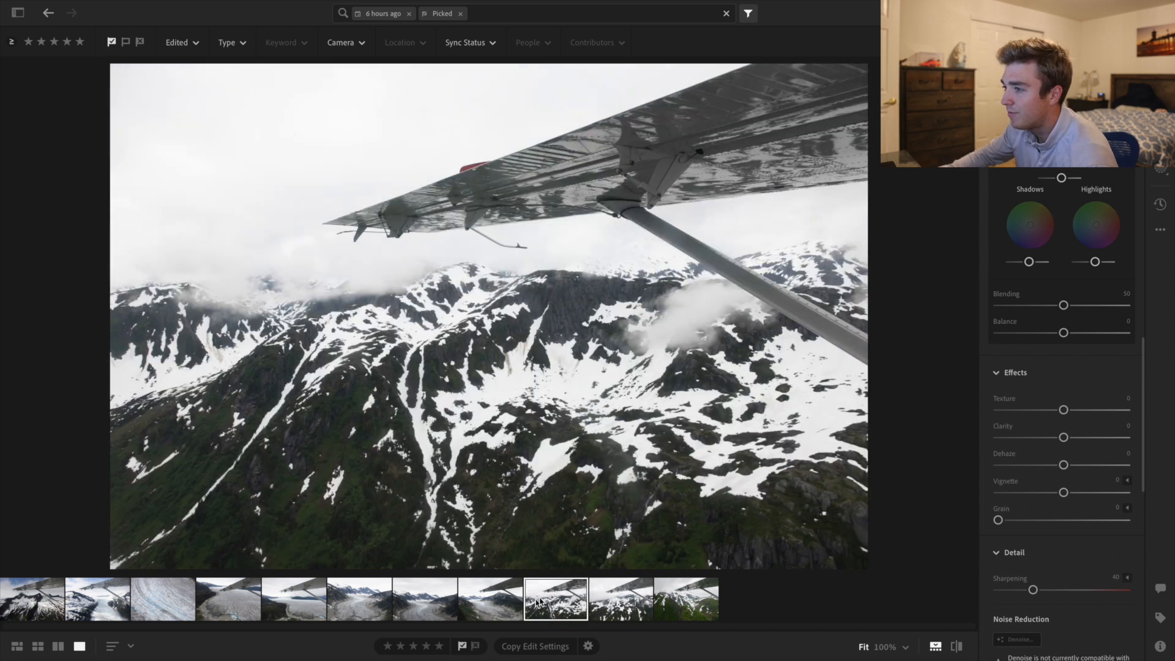
pyautogui.click(603, 608)
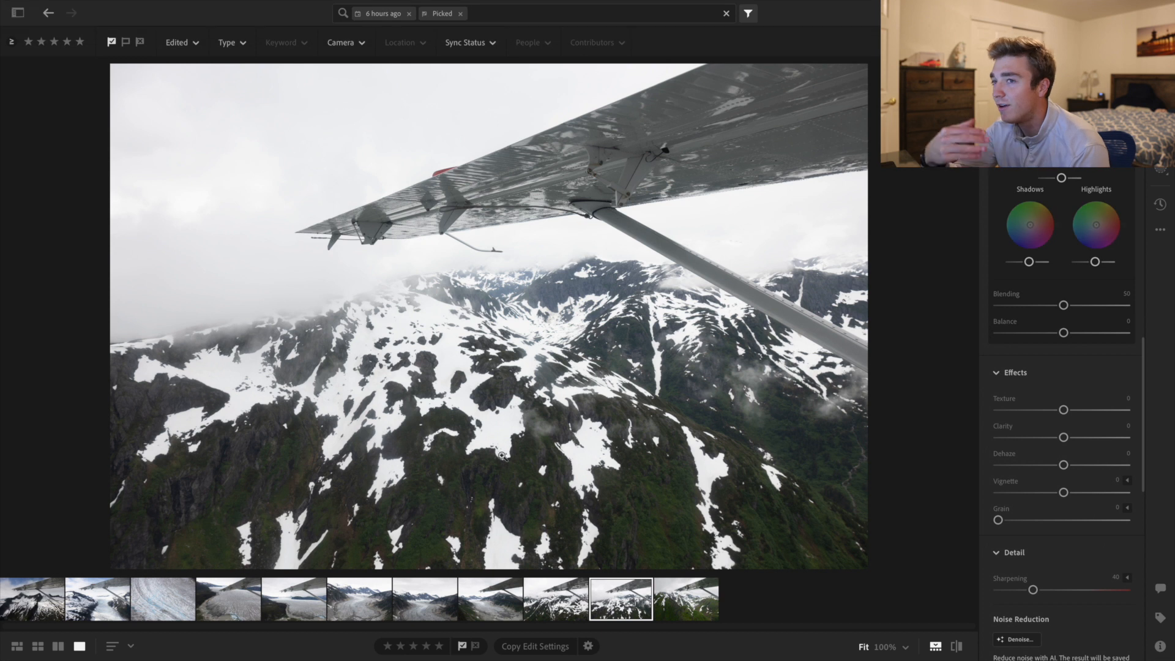
pyautogui.click(163, 608)
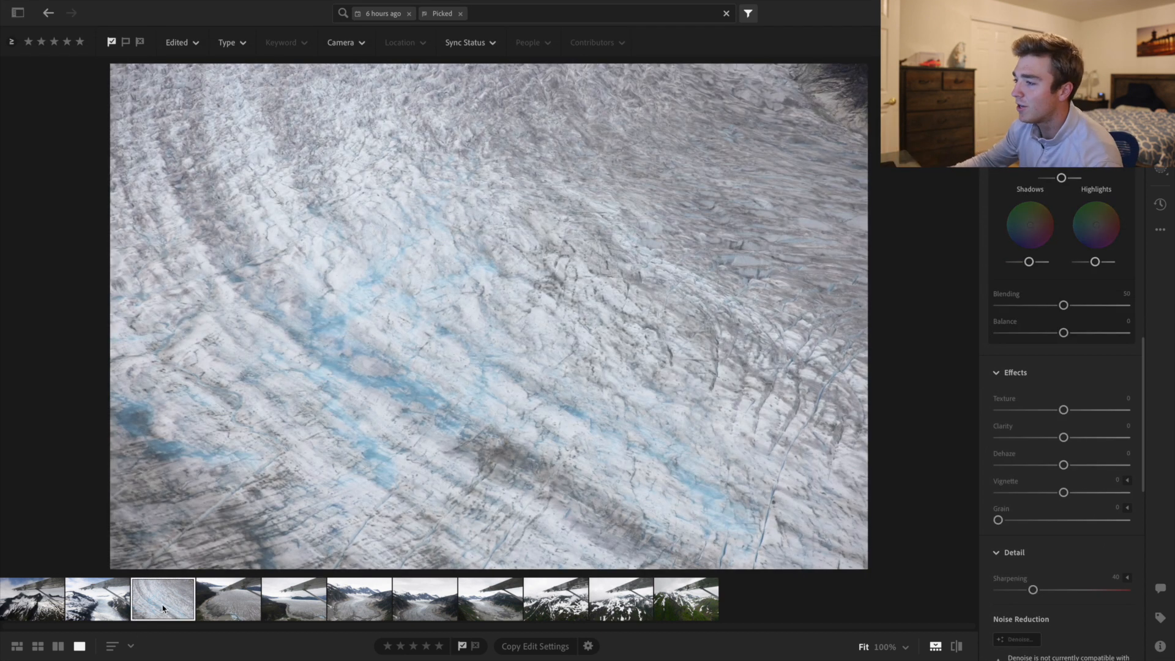
pyautogui.click(604, 592)
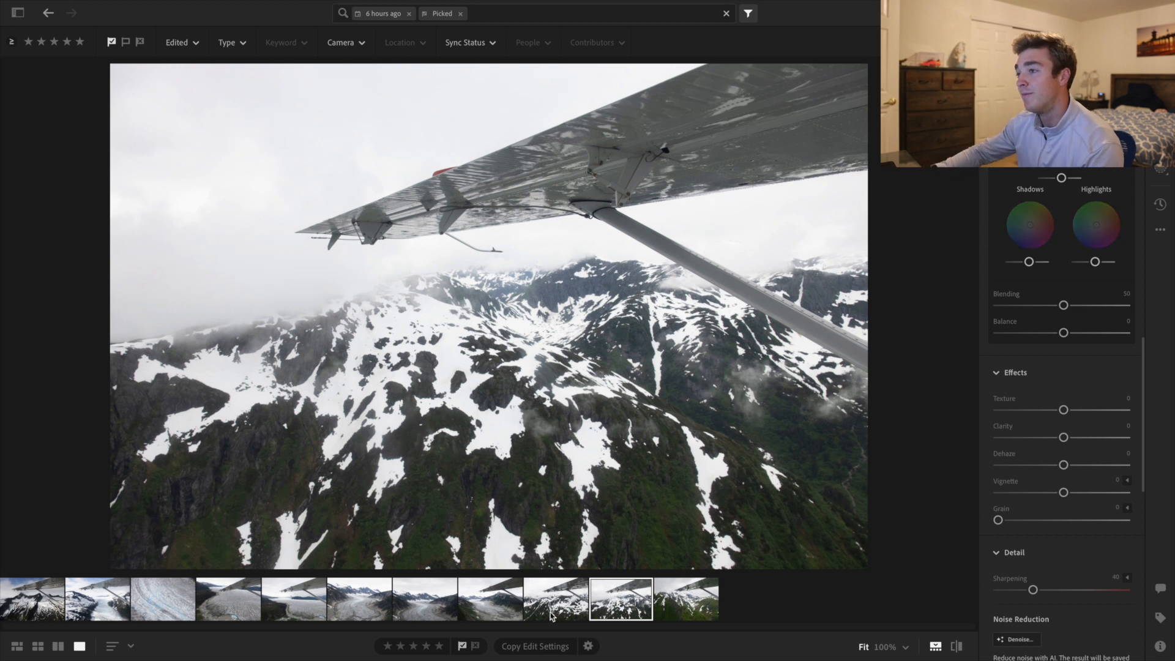
# On the neighbouring mountainside photo with low cloud under the wing, set Dehaze to +10, Vibrance to +8 and Saturation to +23
pyautogui.press('Left')
pyautogui.scroll(-2, 1035, 343)
pyautogui.moveTo(1065, 367)
pyautogui.mouseDown()
pyautogui.moveTo(1140, 375)
pyautogui.moveTo(1071, 375)
pyautogui.mouseUp()
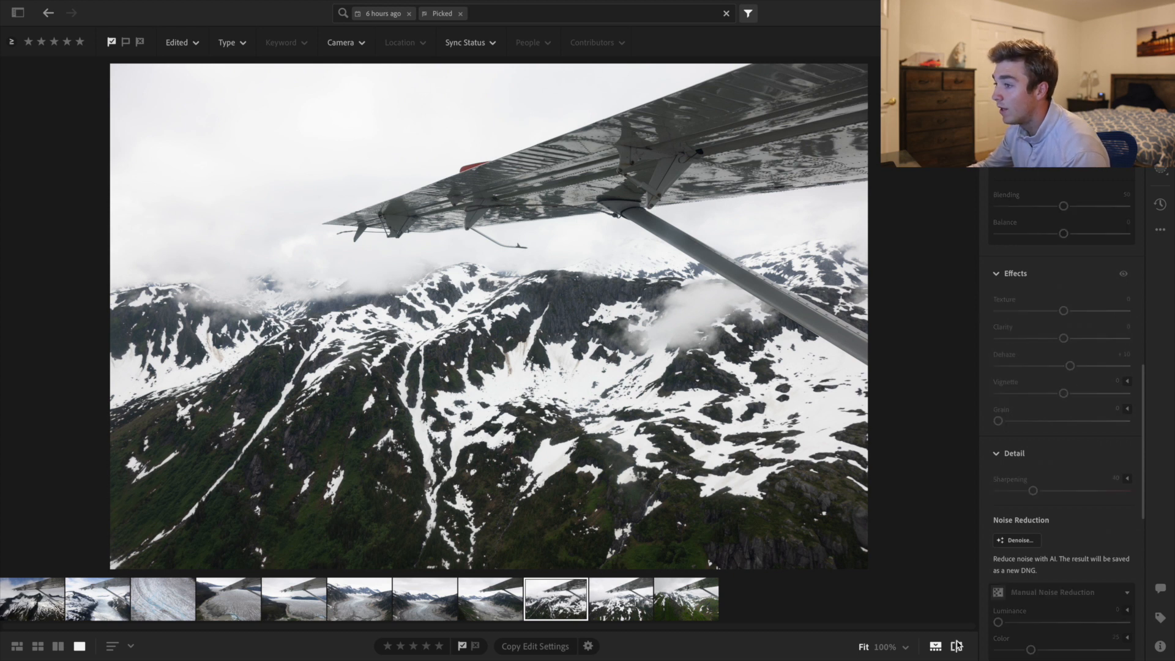
pyautogui.scroll(7, 1071, 324)
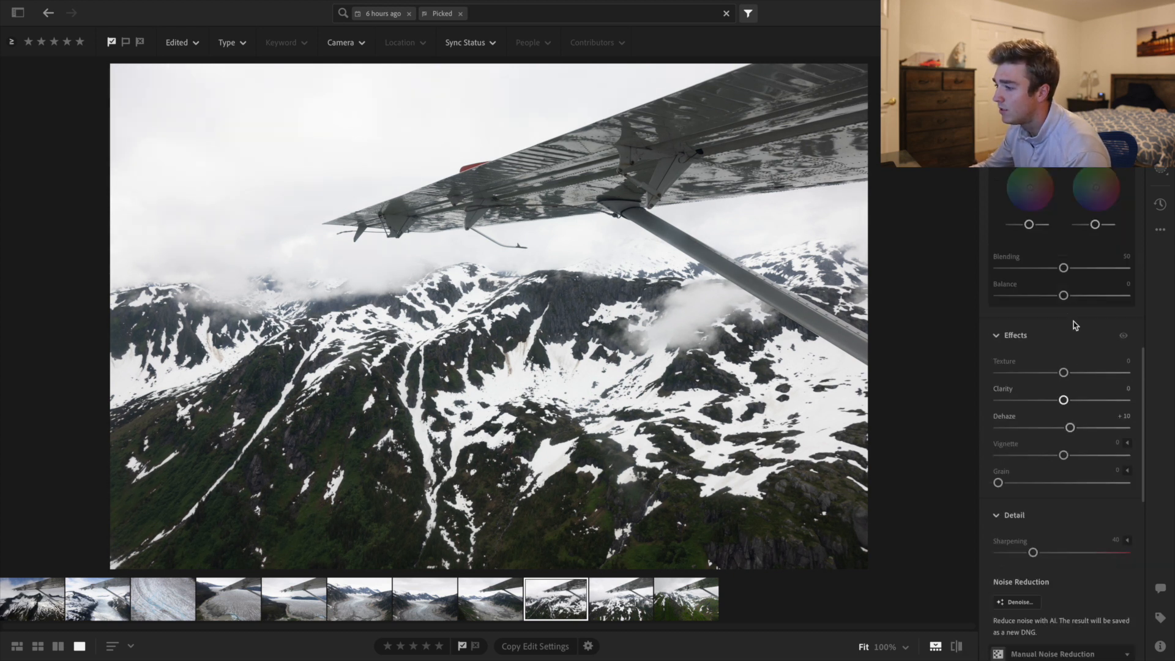
pyautogui.scroll(3, 1075, 330)
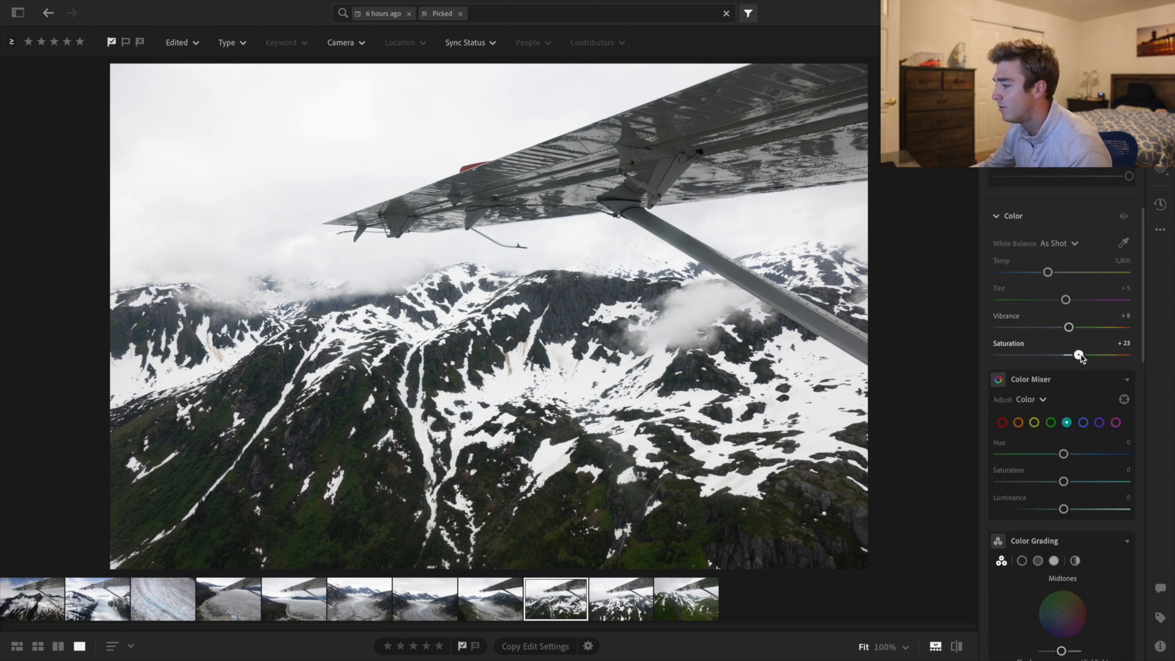
# Set the mountainside photo's Contrast to +8 and Highlights to -25
pyautogui.scroll(5, 1081, 357)
pyautogui.scroll(3, 1080, 357)
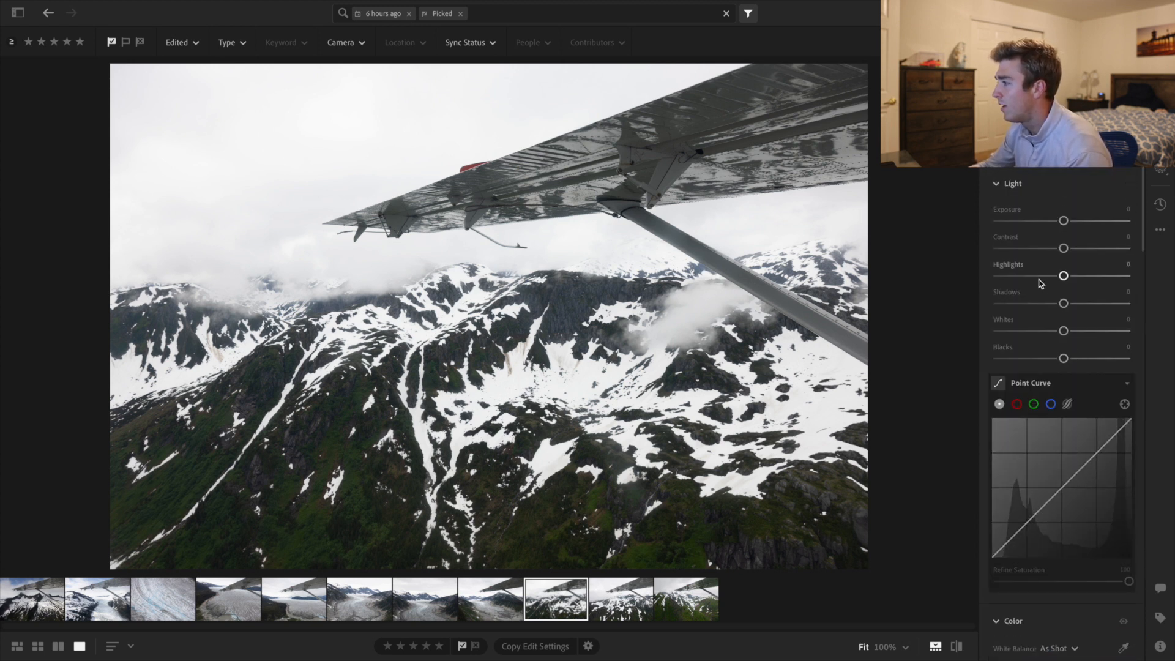
pyautogui.moveTo(1063, 275); pyautogui.dragTo(1070, 249)
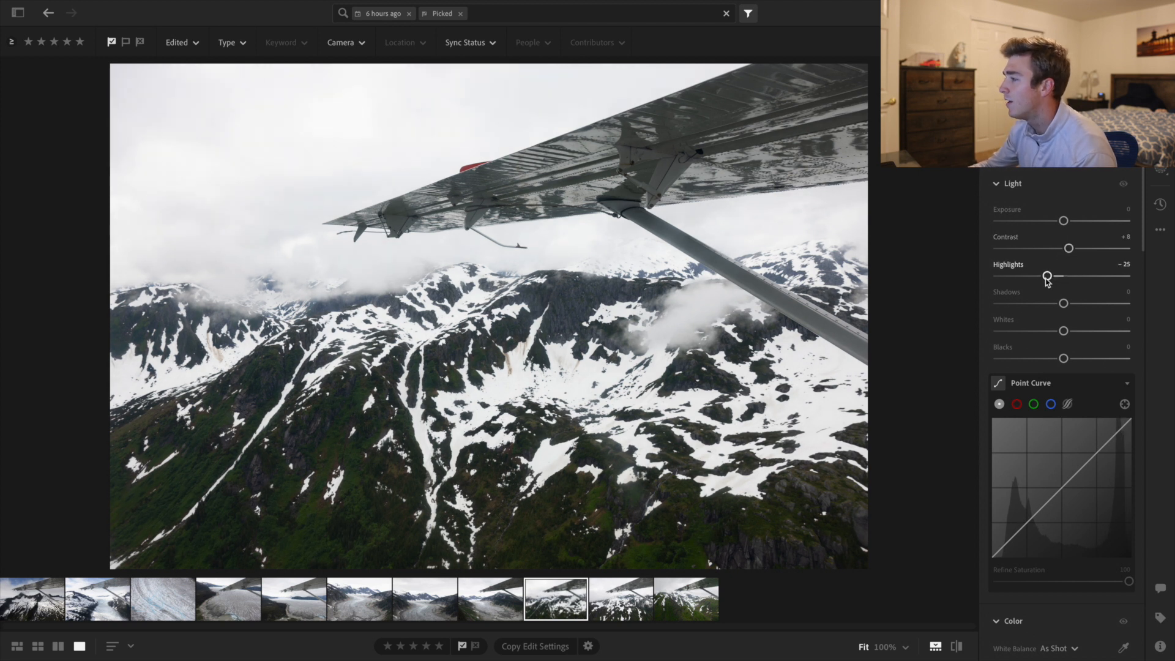
# Open the picked photo of the winding glacier with meltwater in the foreground and apply the Adobe Vivid profile
pyautogui.click(447, 599)
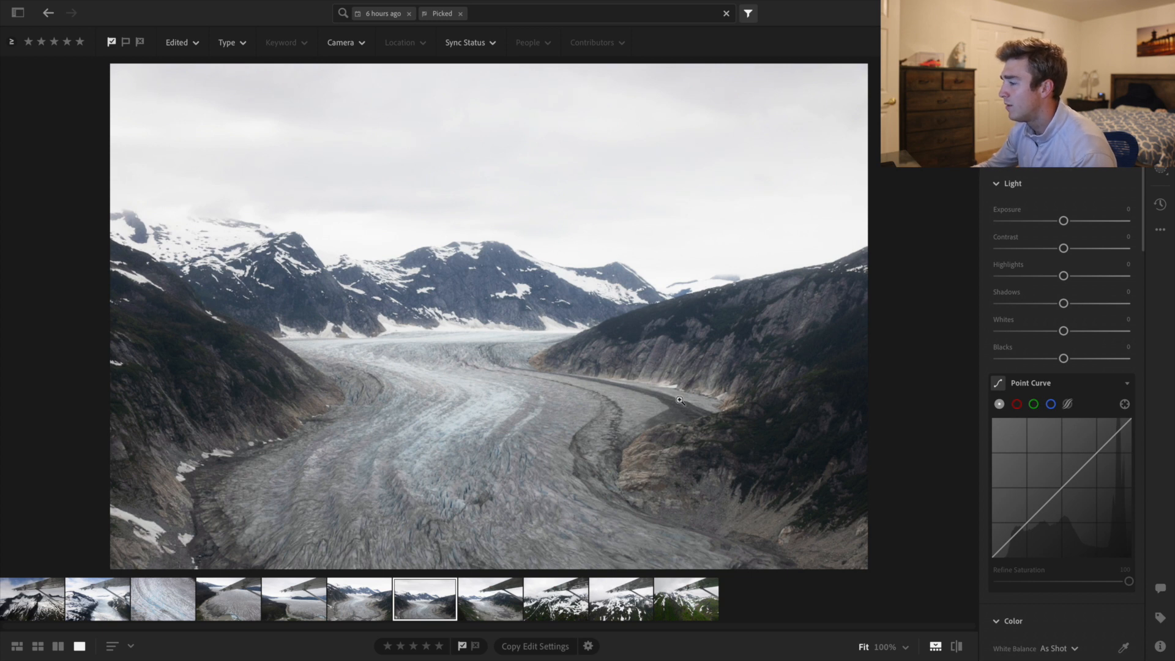
pyautogui.click(339, 605)
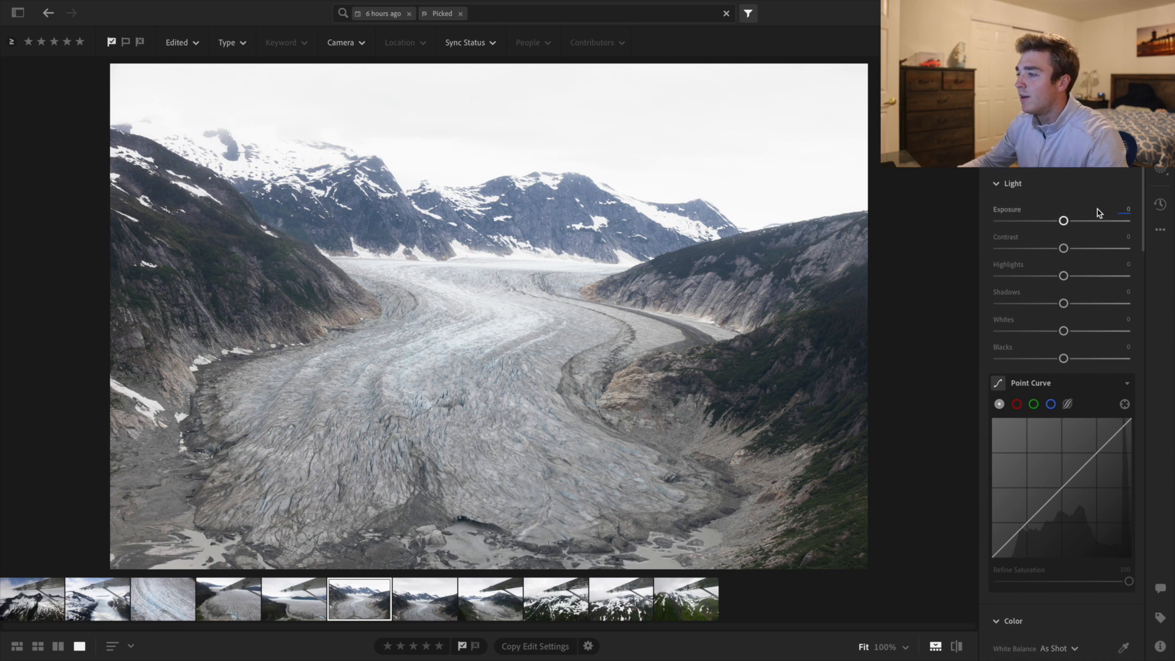
pyautogui.click(1037, 151)
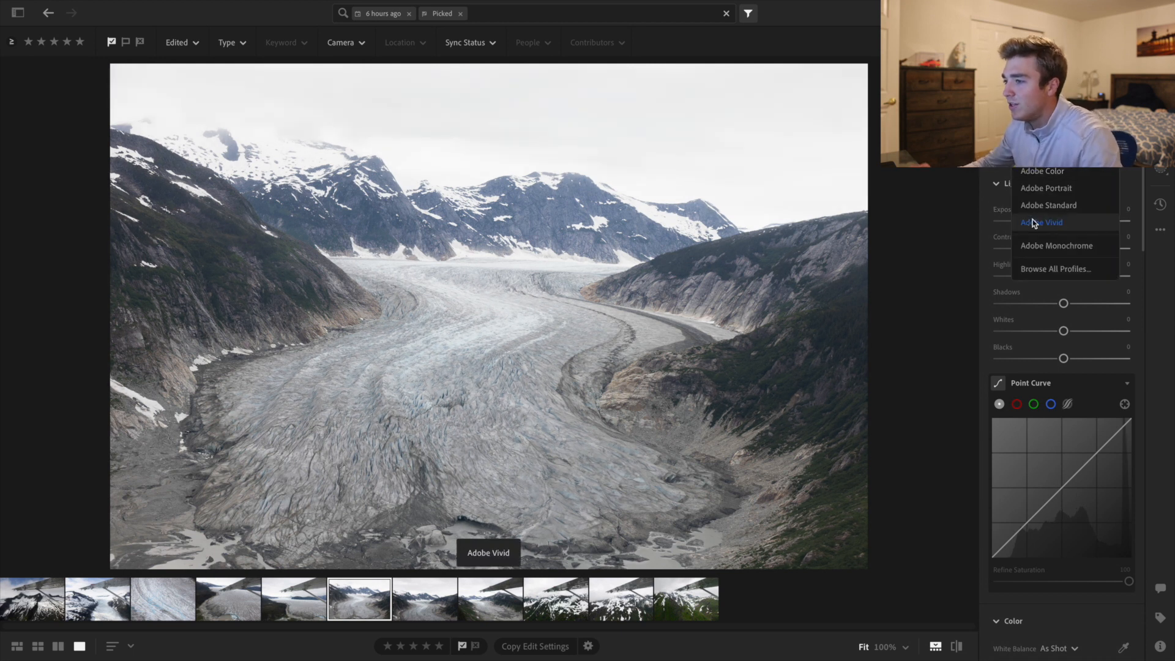
pyautogui.click(1035, 222)
# Set the winding glacier photo's Highlights to -35 and Exposure to -0.31
pyautogui.moveTo(1064, 276); pyautogui.dragTo(1042, 277)
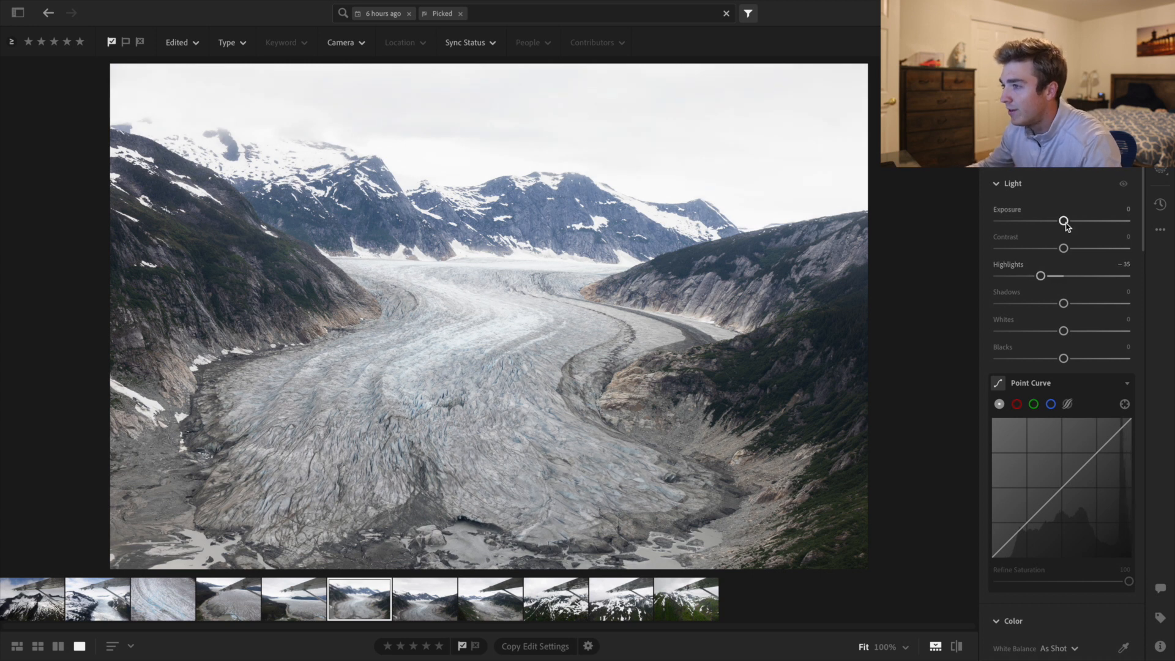
pyautogui.moveTo(1064, 221); pyautogui.dragTo(1060, 221)
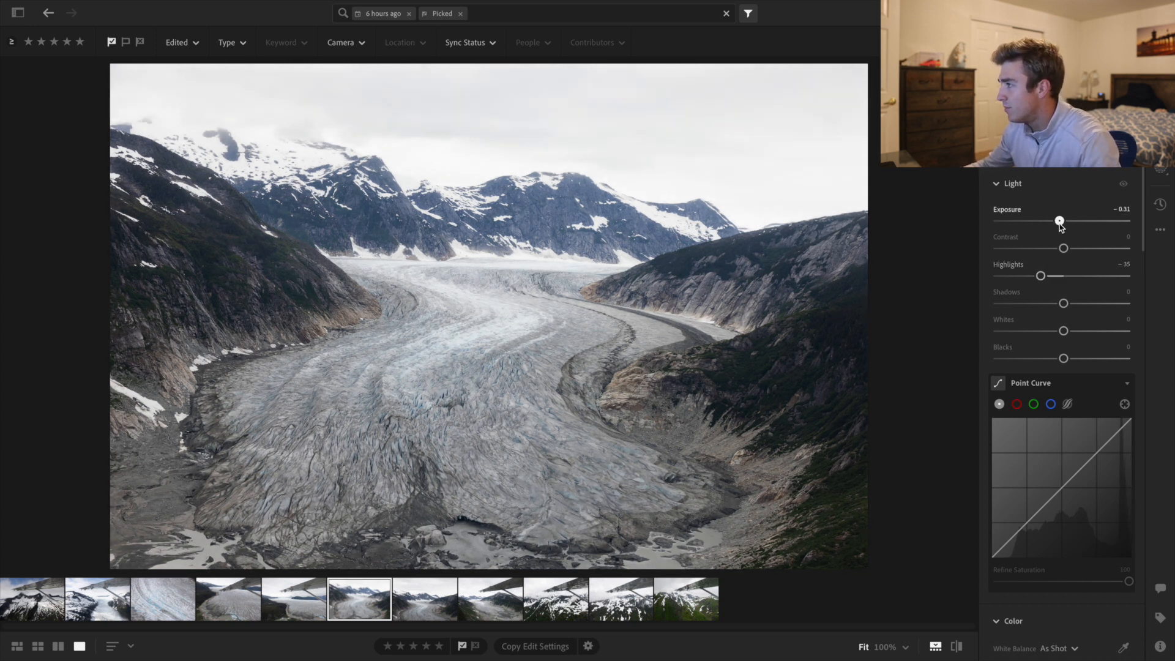
pyautogui.scroll(-3, 1062, 244)
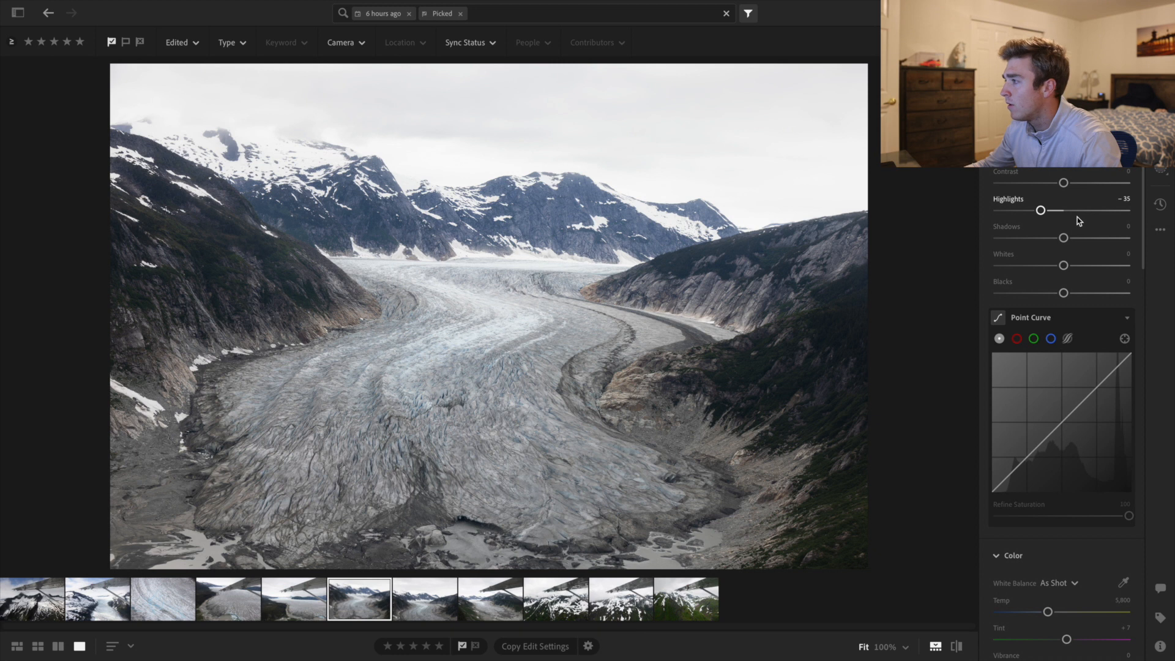
pyautogui.scroll(-10, 1079, 220)
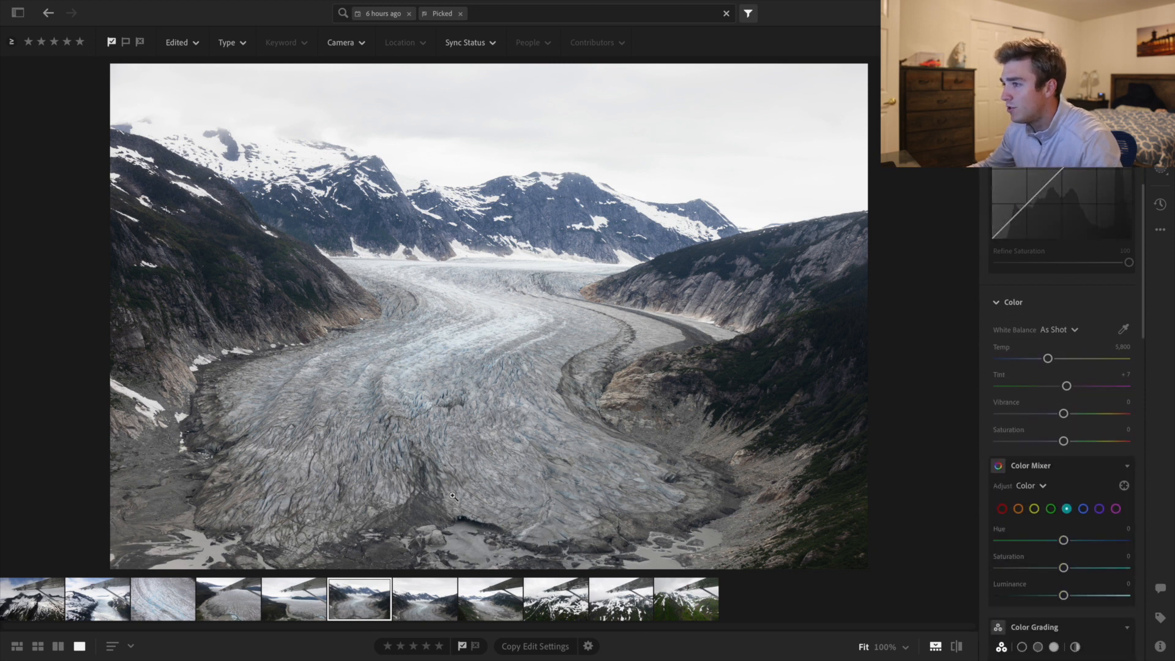
# Open the picked photo of the wing above the glacier's edge and lake, and apply the Adobe Vivid profile
pyautogui.click(310, 597)
pyautogui.click(245, 597)
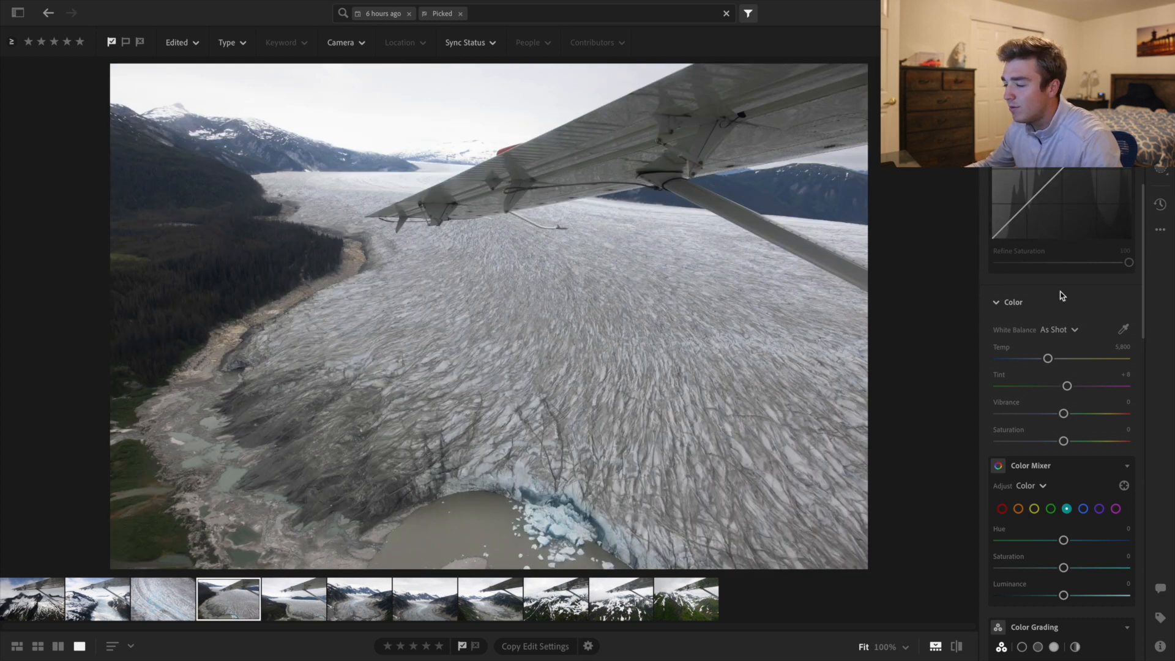
pyautogui.scroll(5, 1062, 296)
pyautogui.click(1053, 174)
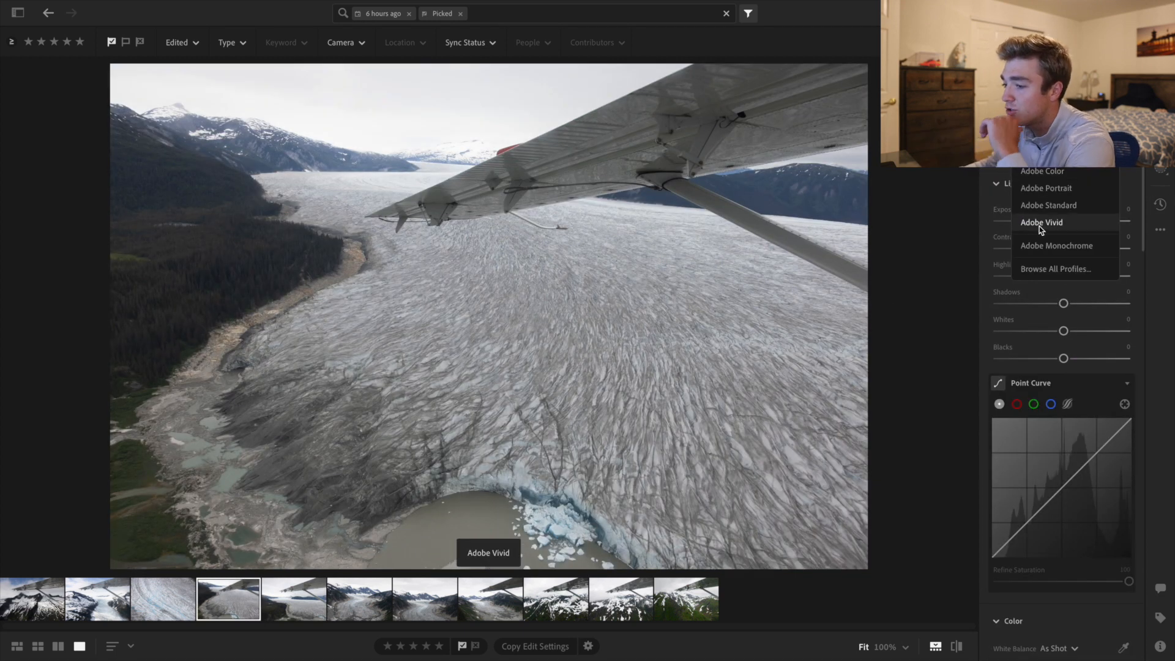
pyautogui.click(1042, 224)
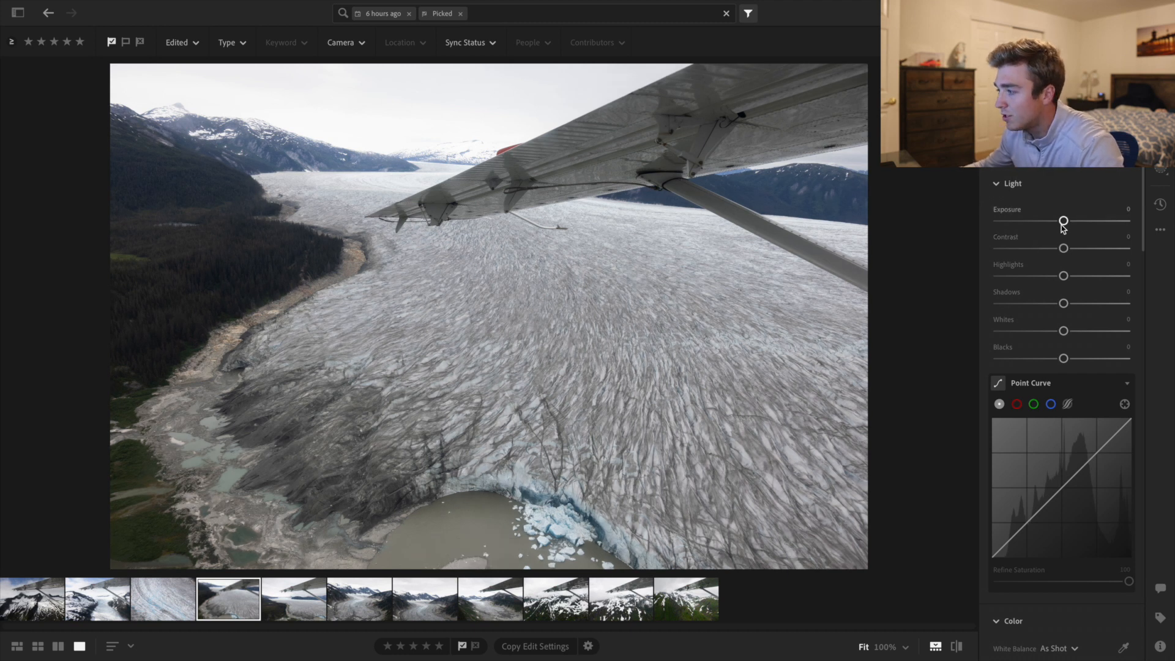
# Set Contrast to +25, Exposure to -0.23 and Highlights to -10, comparing the edit with the original photo
pyautogui.moveTo(1064, 249); pyautogui.dragTo(1061, 221)
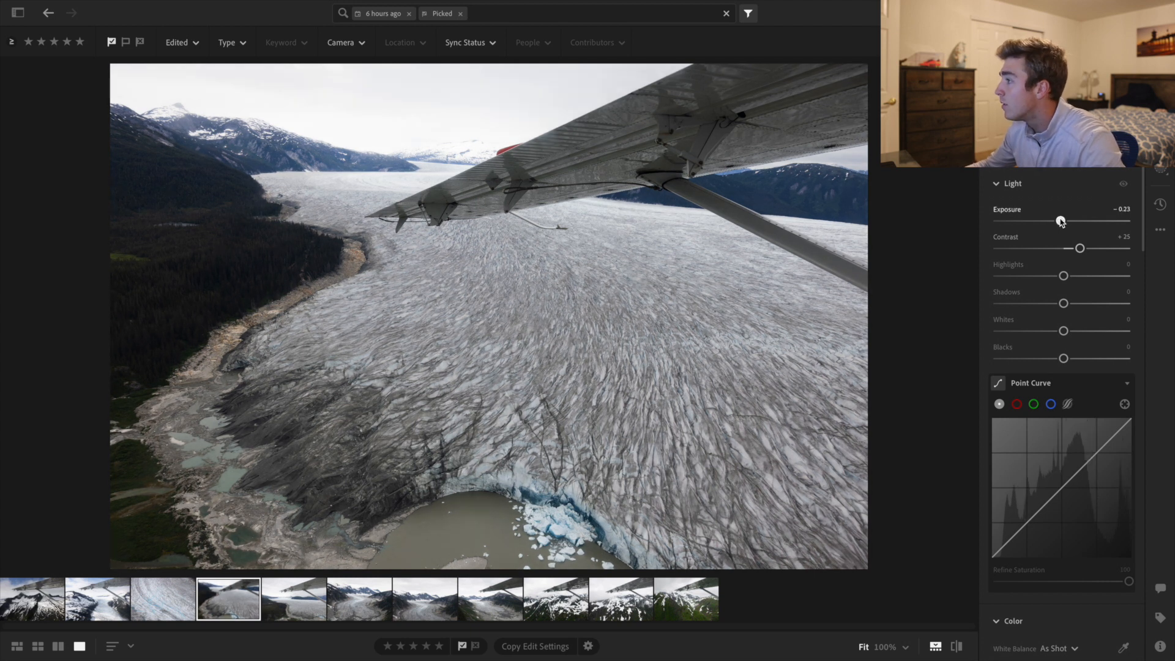
pyautogui.scroll(-2, 1056, 244)
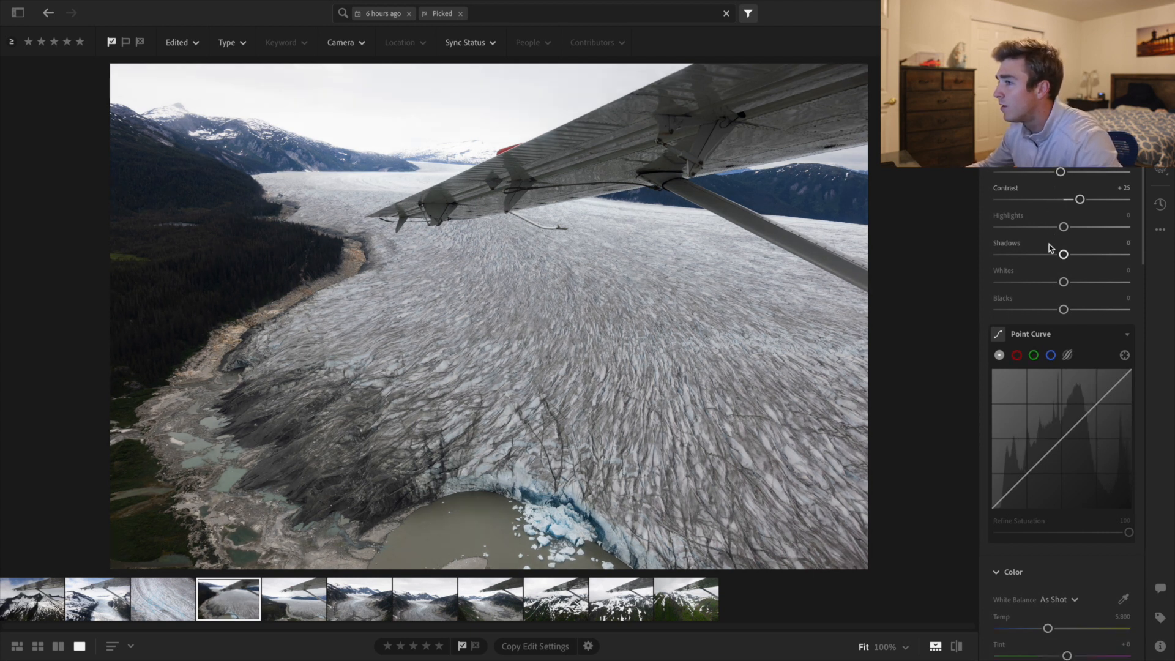
pyautogui.click(957, 647)
pyautogui.click(957, 647)
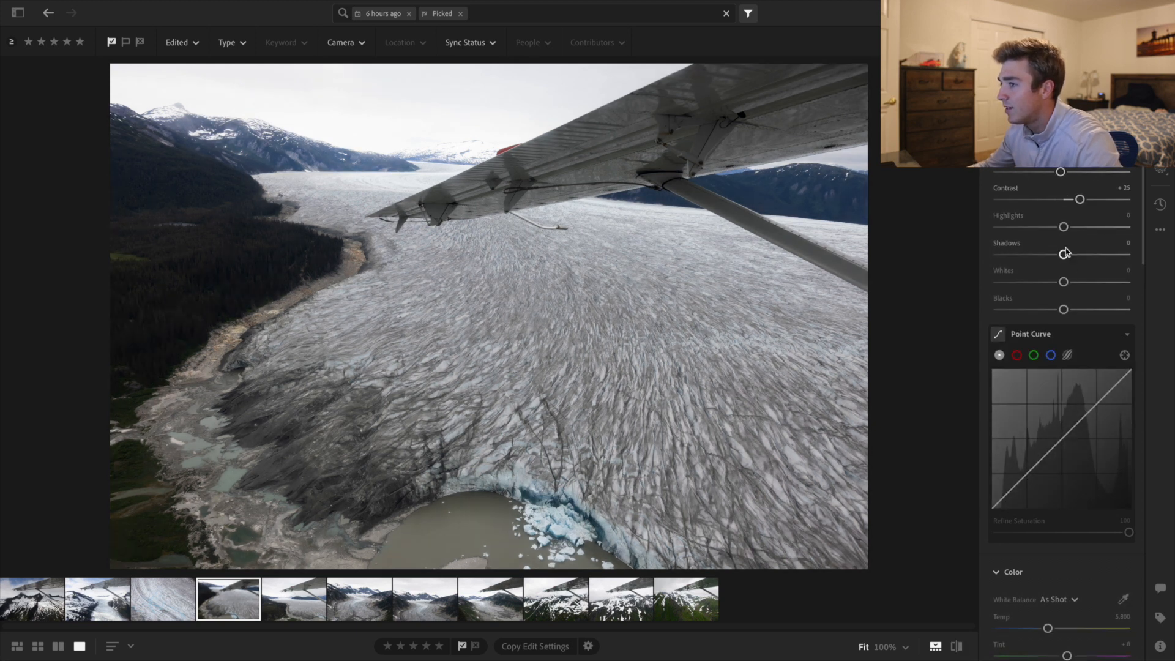
pyautogui.moveTo(1064, 227); pyautogui.dragTo(1057, 227)
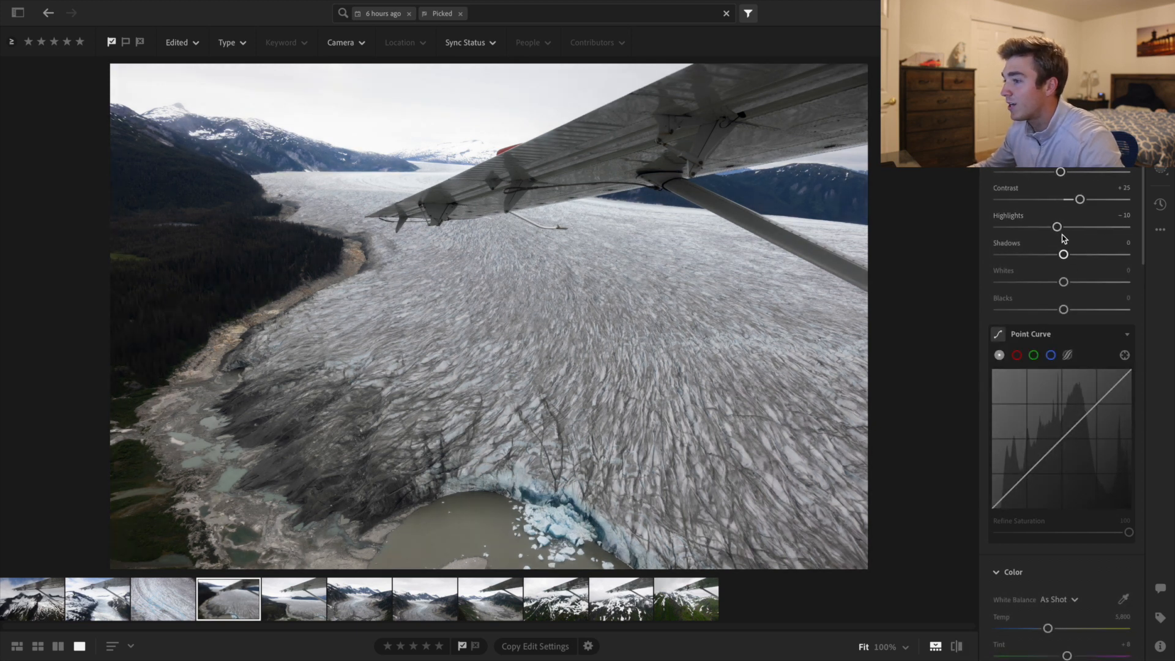
# Set Vibrance to +14 and Saturation to +8, and shift the blue Hue to -5 in the Color Mixer
pyautogui.scroll(-5, 1065, 239)
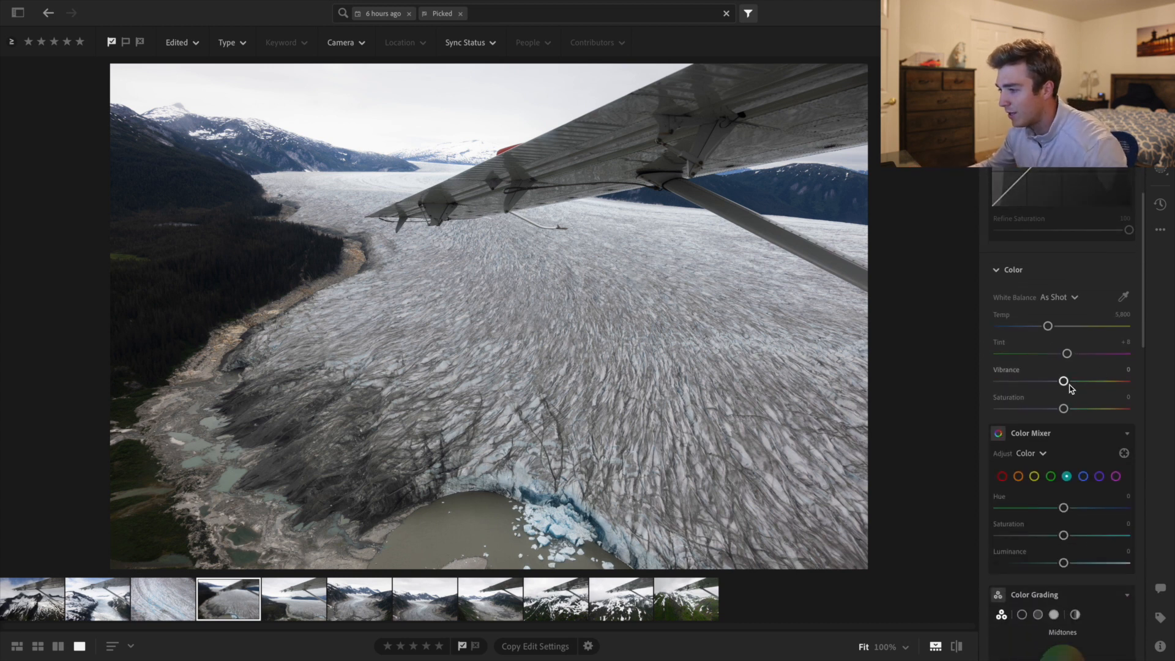
pyautogui.moveTo(1067, 381); pyautogui.dragTo(1069, 409)
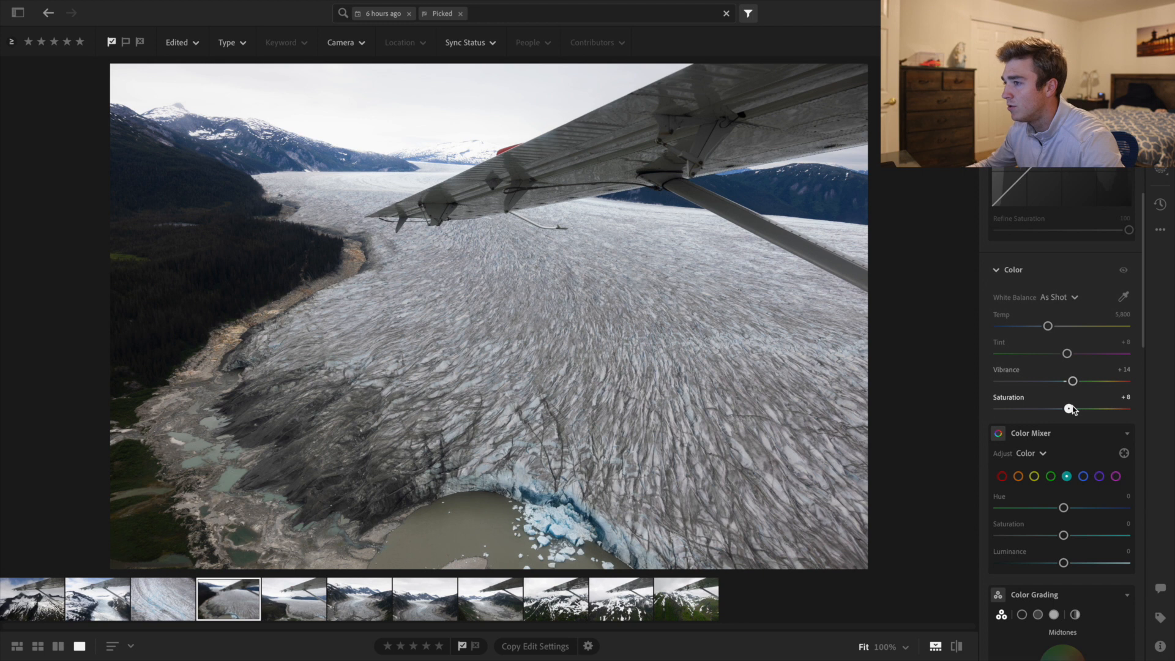
pyautogui.scroll(-3, 1084, 398)
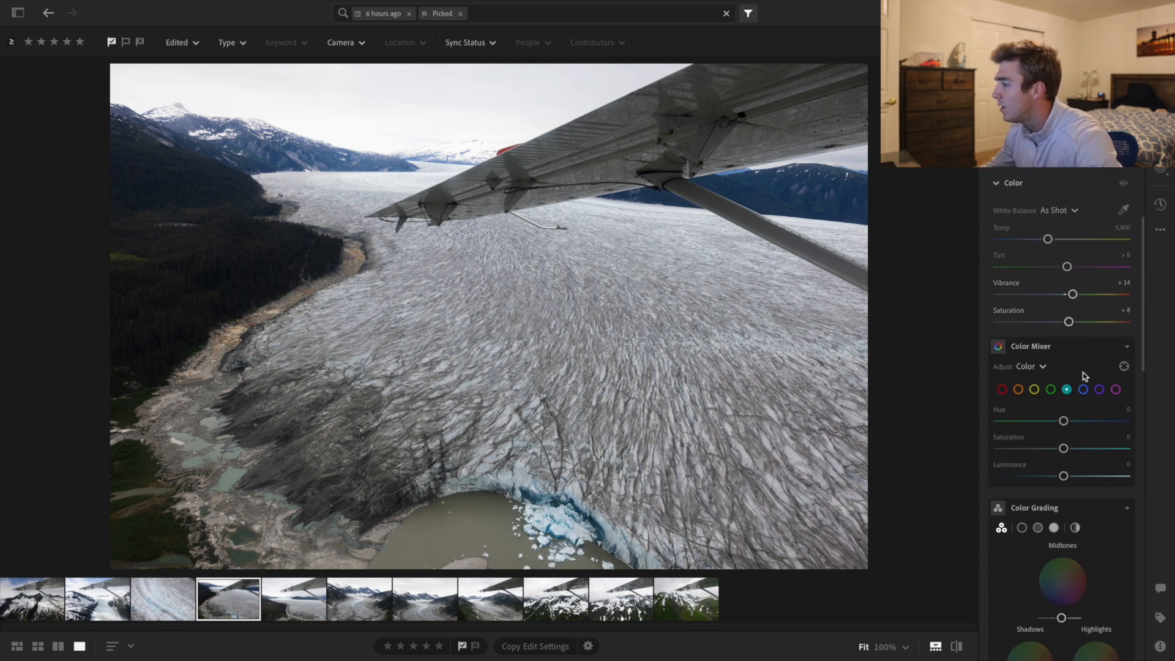
pyautogui.moveTo(1081, 425)
pyautogui.mouseDown()
pyautogui.moveTo(1102, 420)
pyautogui.moveTo(989, 424)
pyautogui.moveTo(1137, 423)
pyautogui.moveTo(1032, 422)
pyautogui.moveTo(1060, 427)
pyautogui.mouseUp()
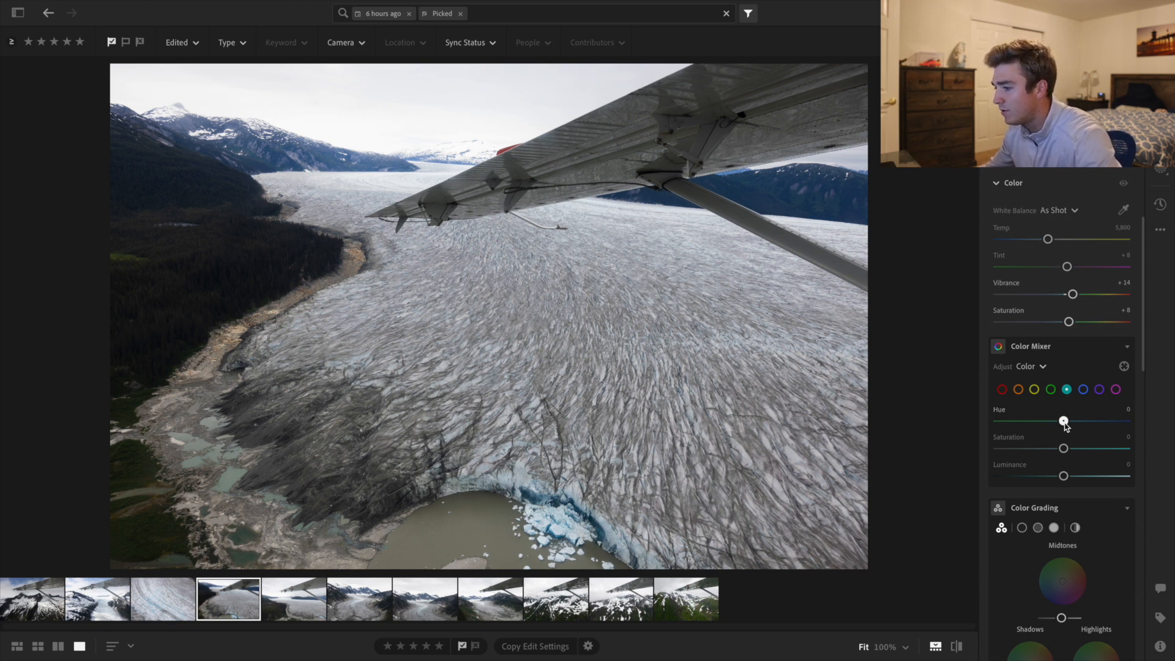
pyautogui.click(1084, 390)
pyautogui.moveTo(1062, 421)
pyautogui.mouseDown()
pyautogui.moveTo(1000, 421)
pyautogui.moveTo(1128, 420)
pyautogui.moveTo(991, 424)
pyautogui.moveTo(1063, 426)
pyautogui.mouseUp()
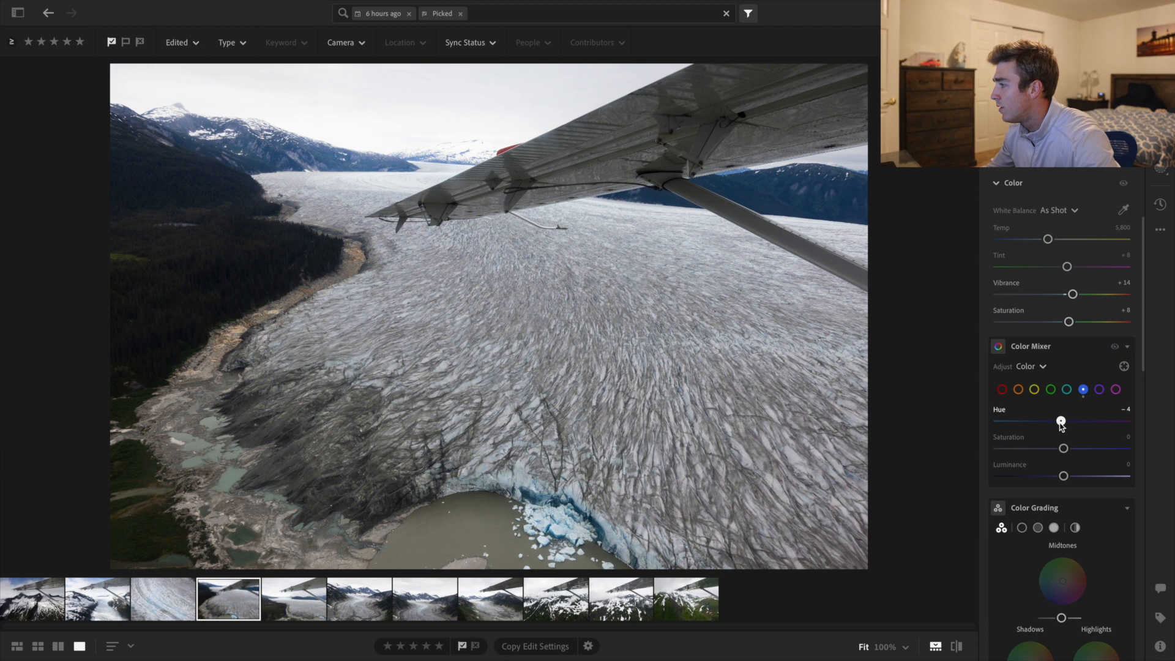
# Set the glacier photo's Dehaze to +6 and Sharpening to 60
pyautogui.scroll(-10, 1062, 423)
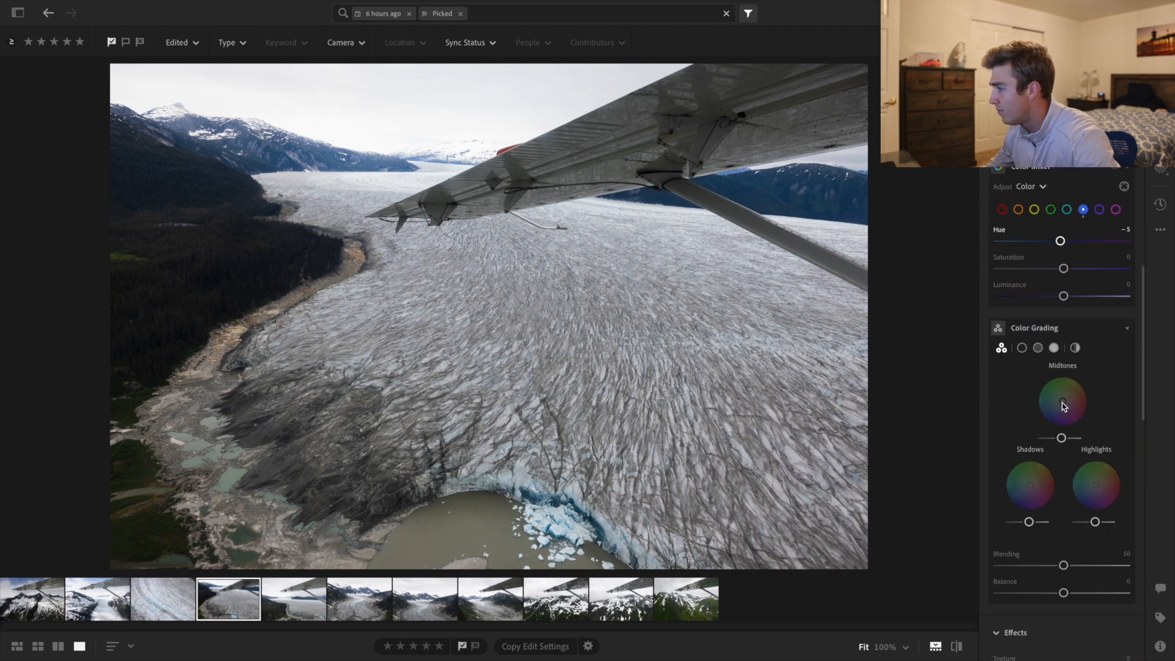
pyautogui.scroll(2, 1057, 260)
pyautogui.moveTo(1063, 255)
pyautogui.mouseDown()
pyautogui.moveTo(1099, 262)
pyautogui.moveTo(1071, 267)
pyautogui.mouseUp()
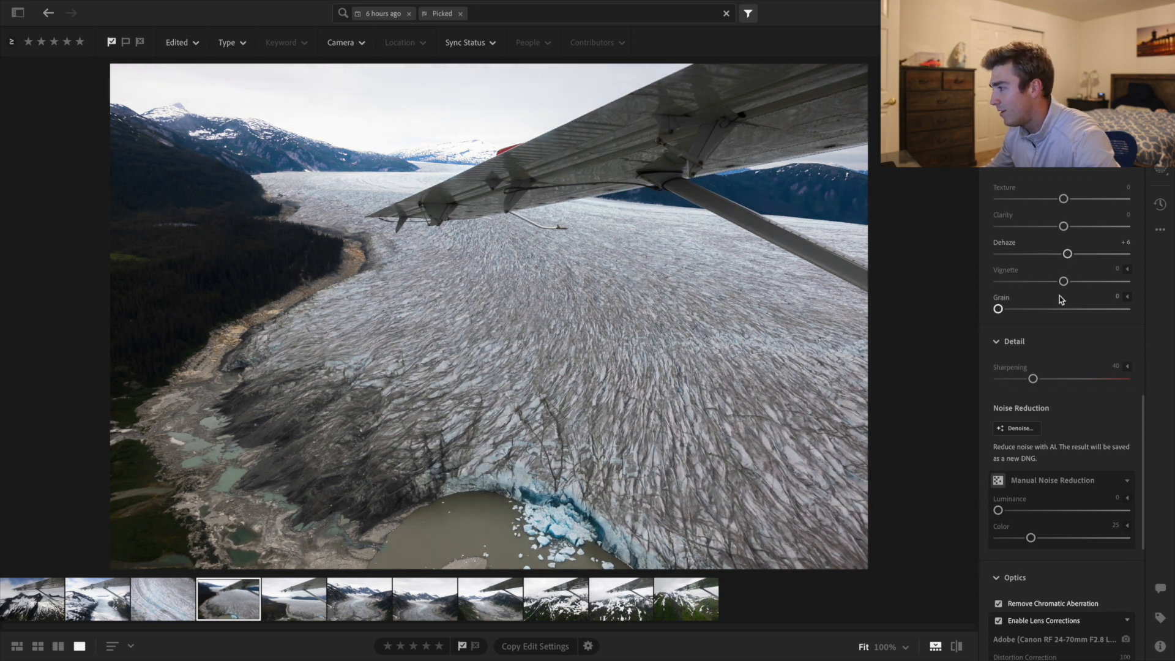
pyautogui.scroll(-2, 1025, 304)
pyautogui.moveTo(1034, 340); pyautogui.dragTo(1049, 344)
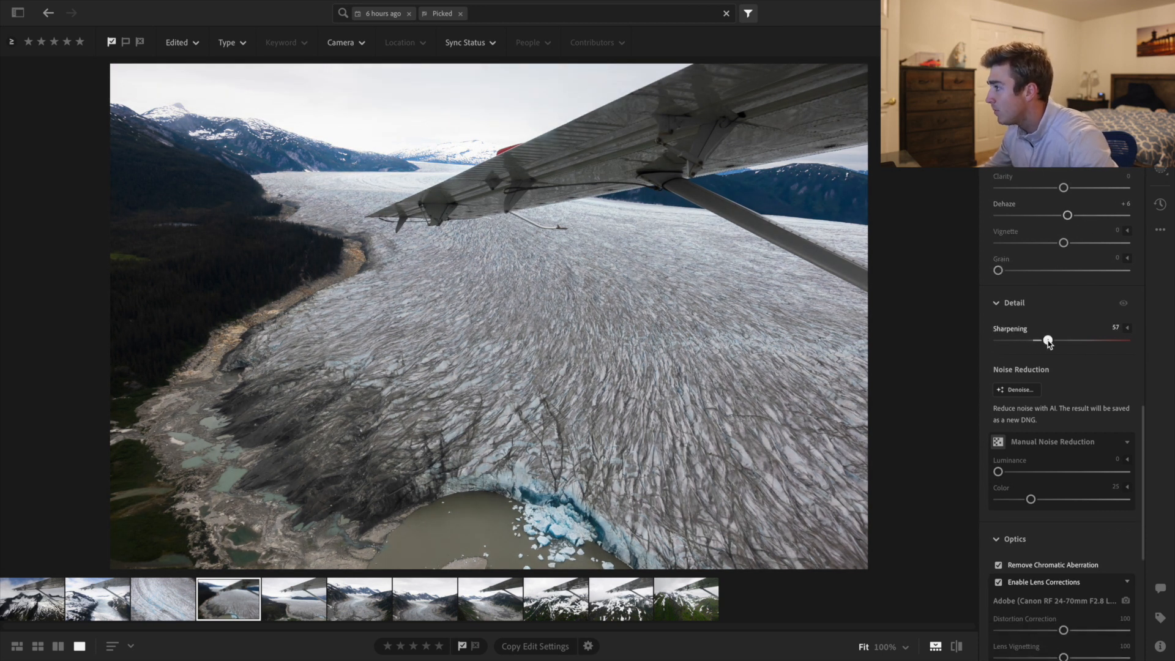
# Inspect the blue ice at 100% and set the manual Luminance noise reduction to 50, returning to the full photo
pyautogui.click(562, 506)
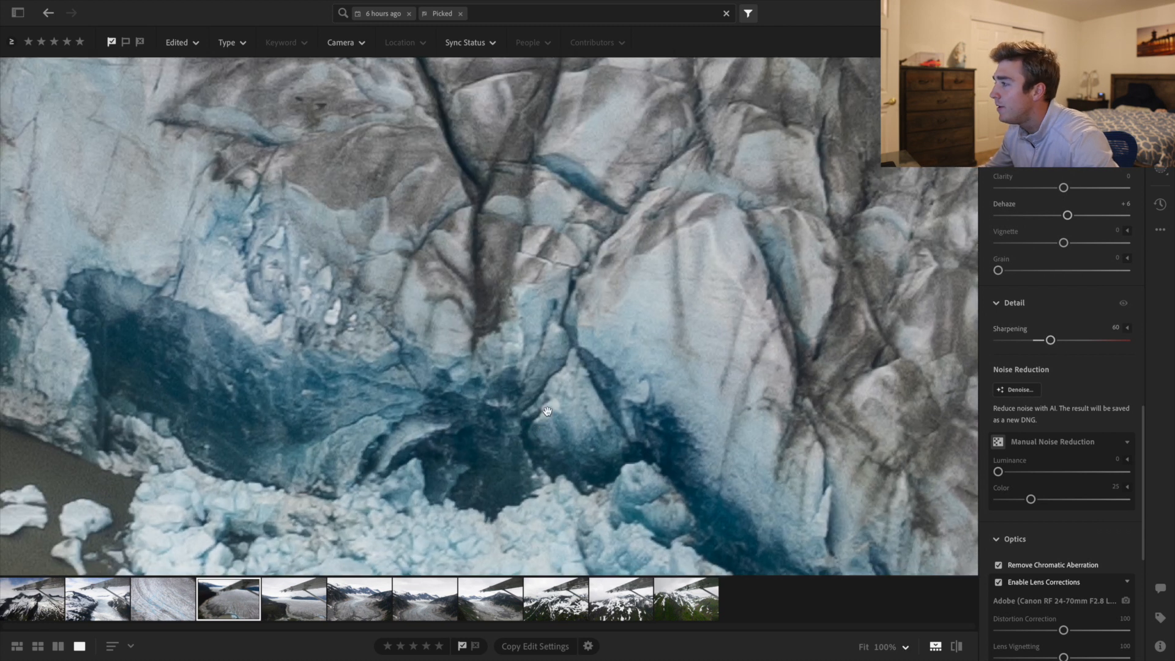
pyautogui.moveTo(631, 422); pyautogui.dragTo(636, 292)
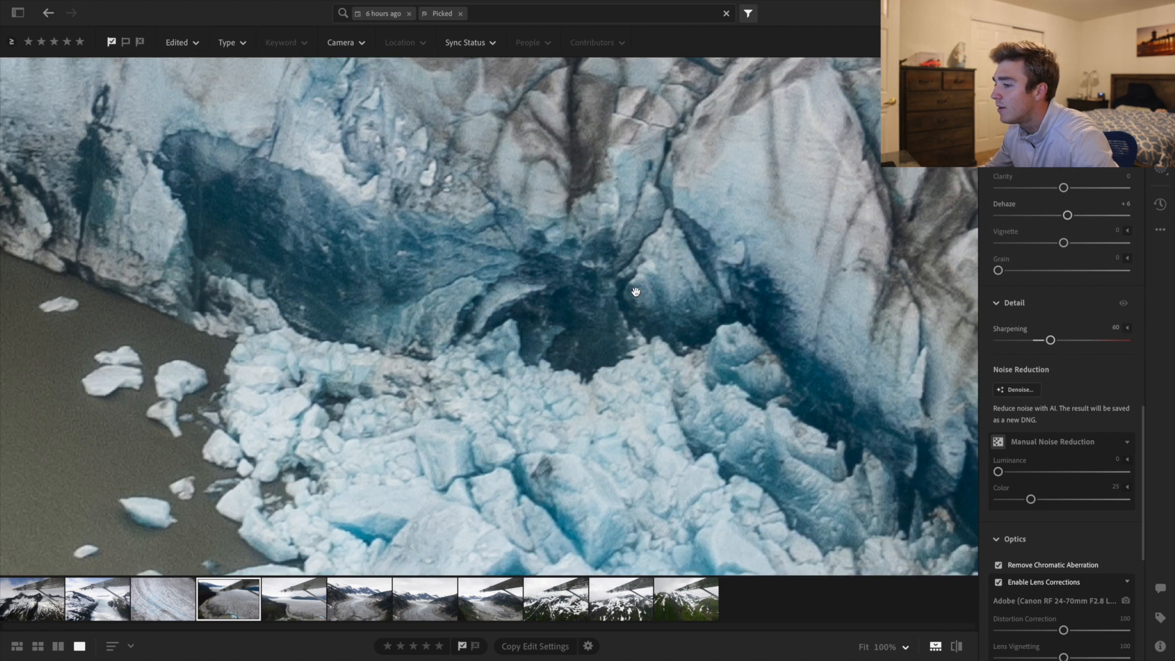
pyautogui.moveTo(1004, 472); pyautogui.dragTo(1063, 472)
pyautogui.click(695, 318)
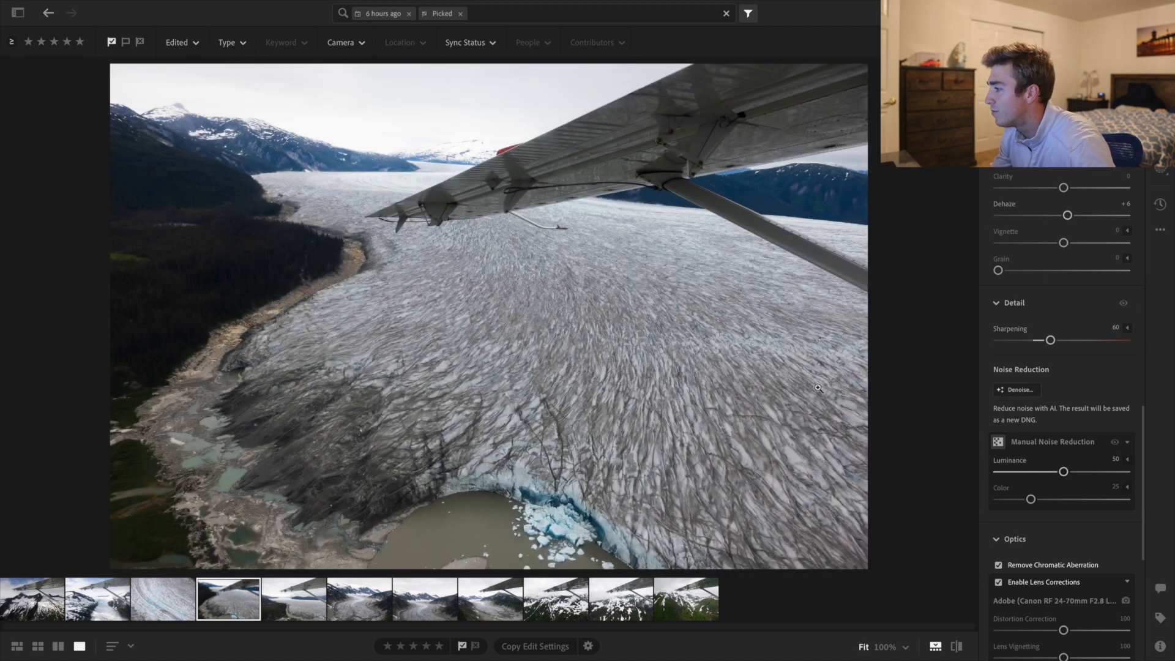
pyautogui.scroll(-2, 1048, 394)
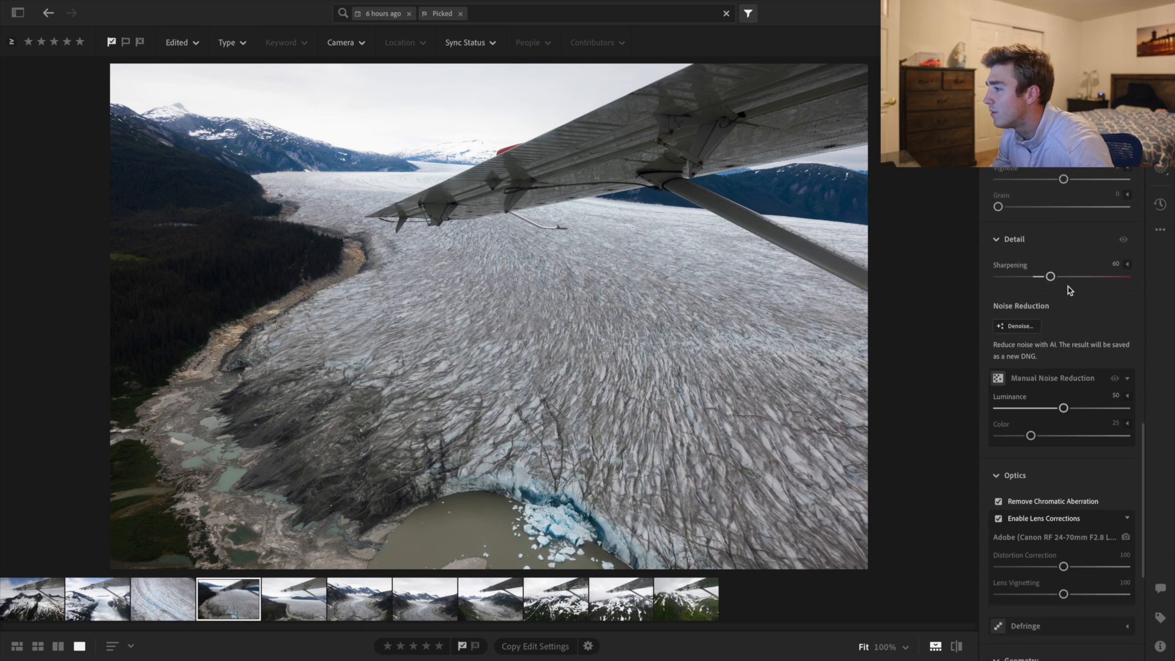
# Straighten the glacier photo with a slight clockwise rotation and tighten its crop, checking the result against the original
pyautogui.press('c')
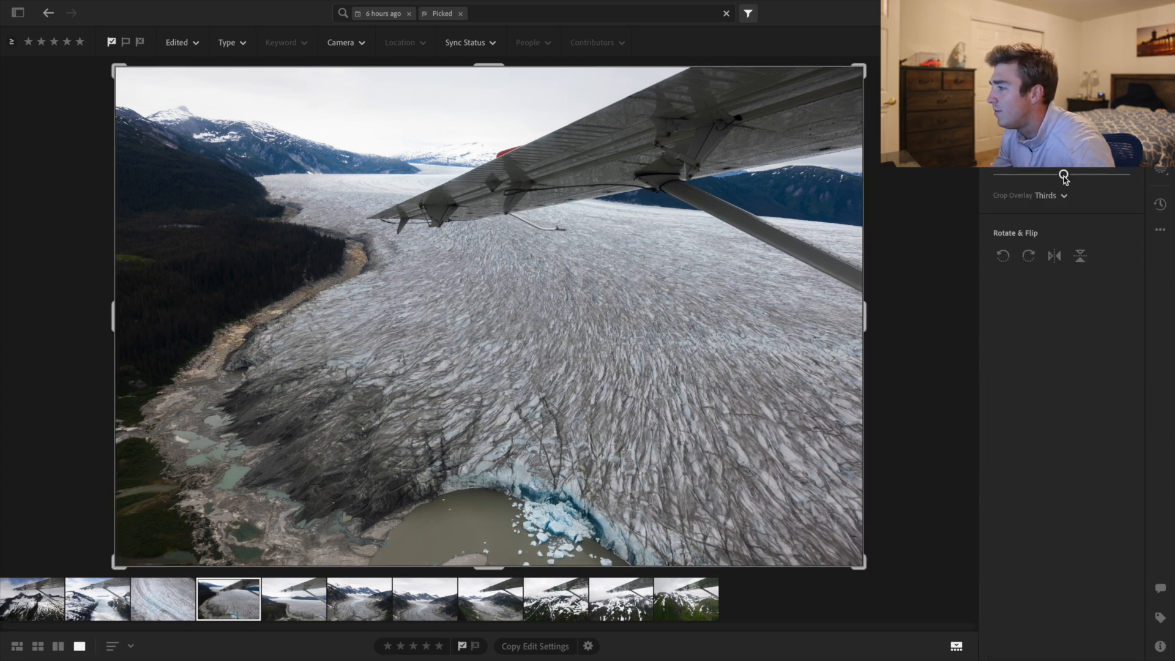
pyautogui.moveTo(1065, 175); pyautogui.dragTo(1067, 175)
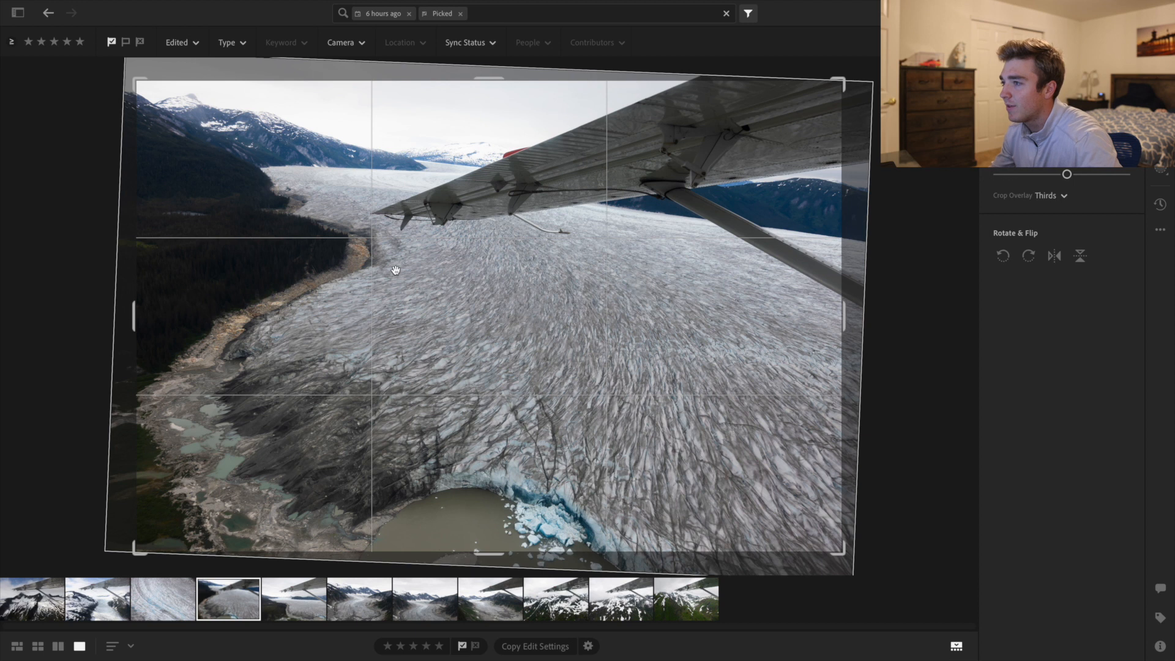
pyautogui.moveTo(132, 78); pyautogui.dragTo(137, 82)
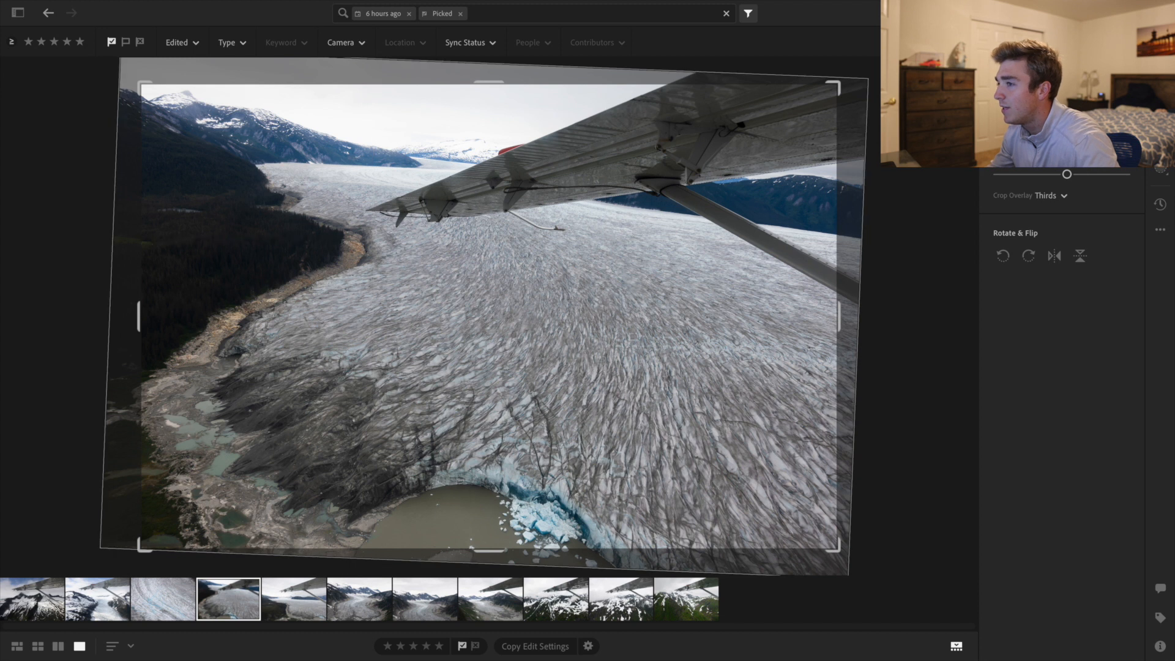
pyautogui.click(1161, 91)
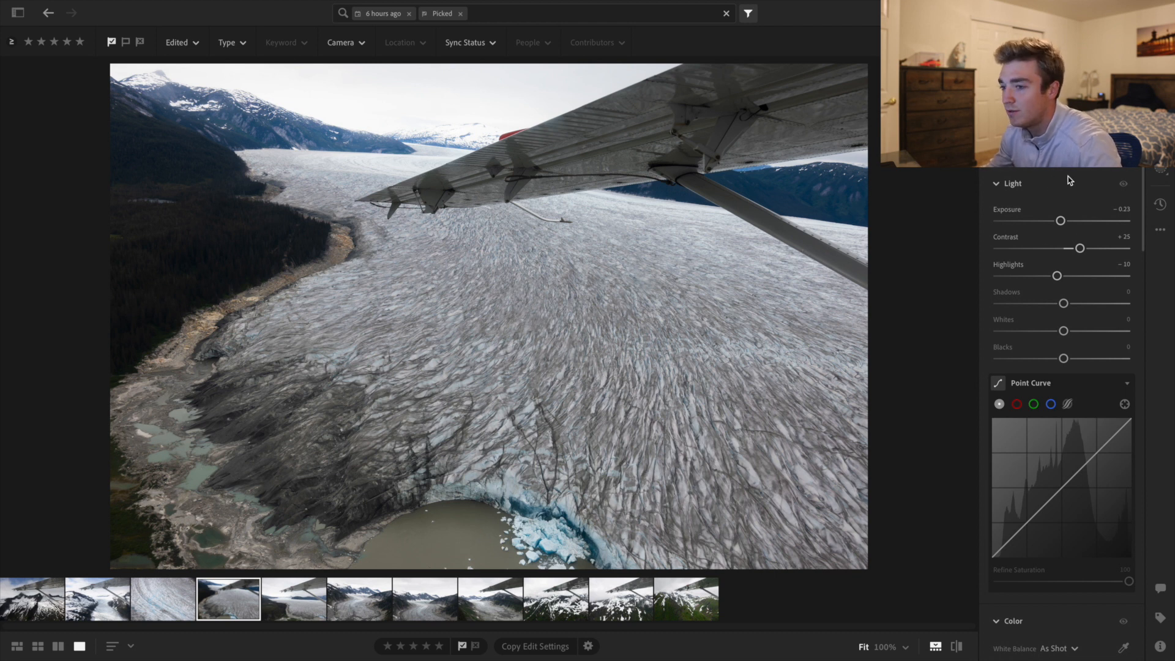
pyautogui.moveTo(960, 644); pyautogui.dragTo(962, 645)
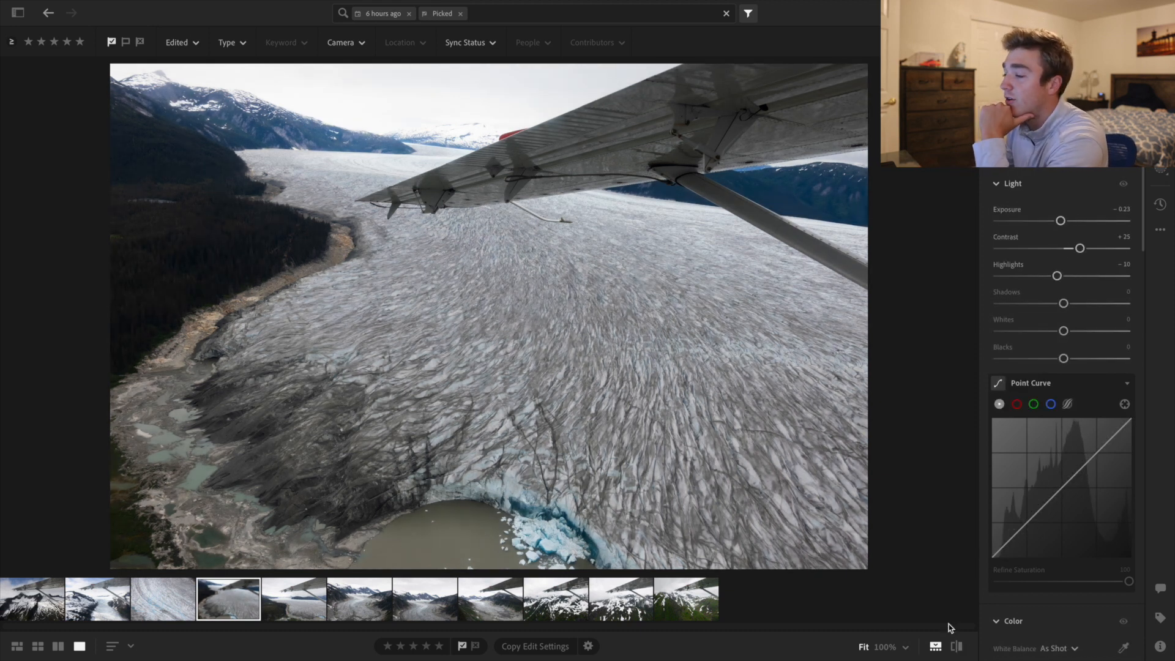
# Add a radial gradient mask over the blue ice at the lake's edge, rotating and repositioning it to follow the ice
pyautogui.scroll(-7, 1092, 373)
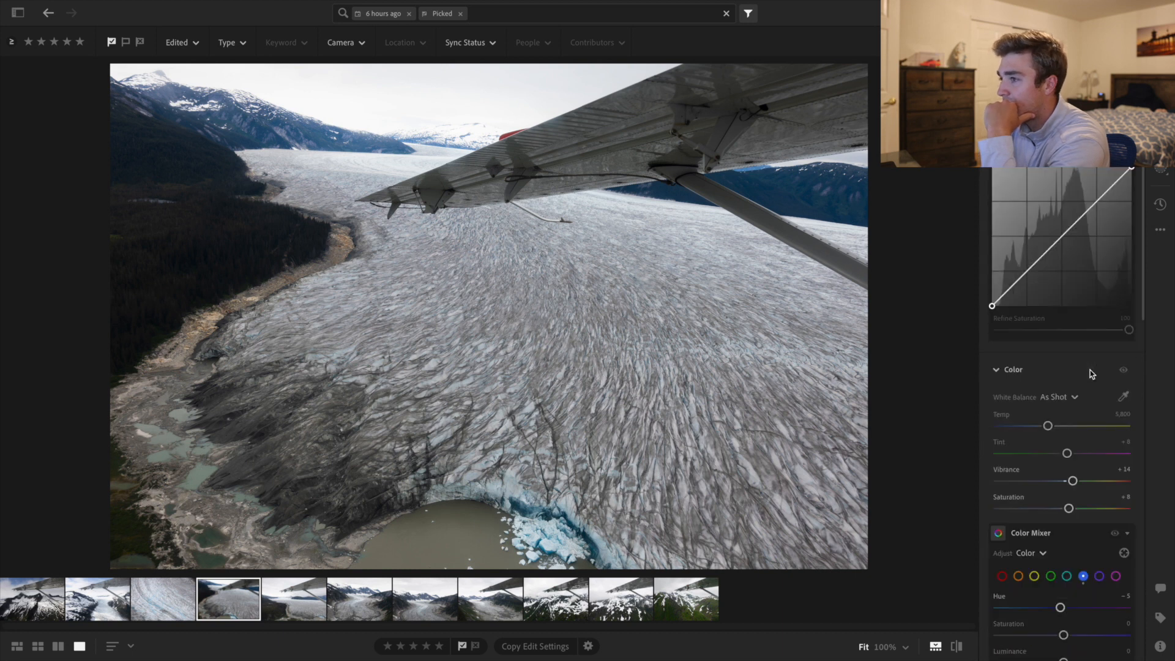
pyautogui.scroll(-3, 1071, 385)
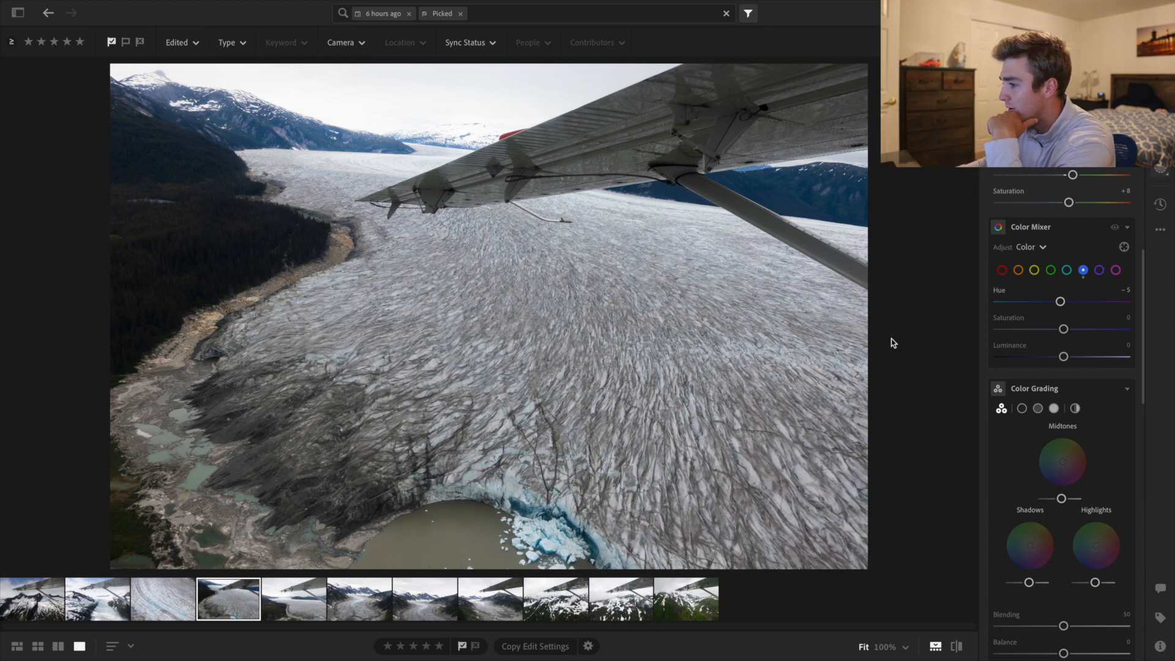
pyautogui.click(1161, 170)
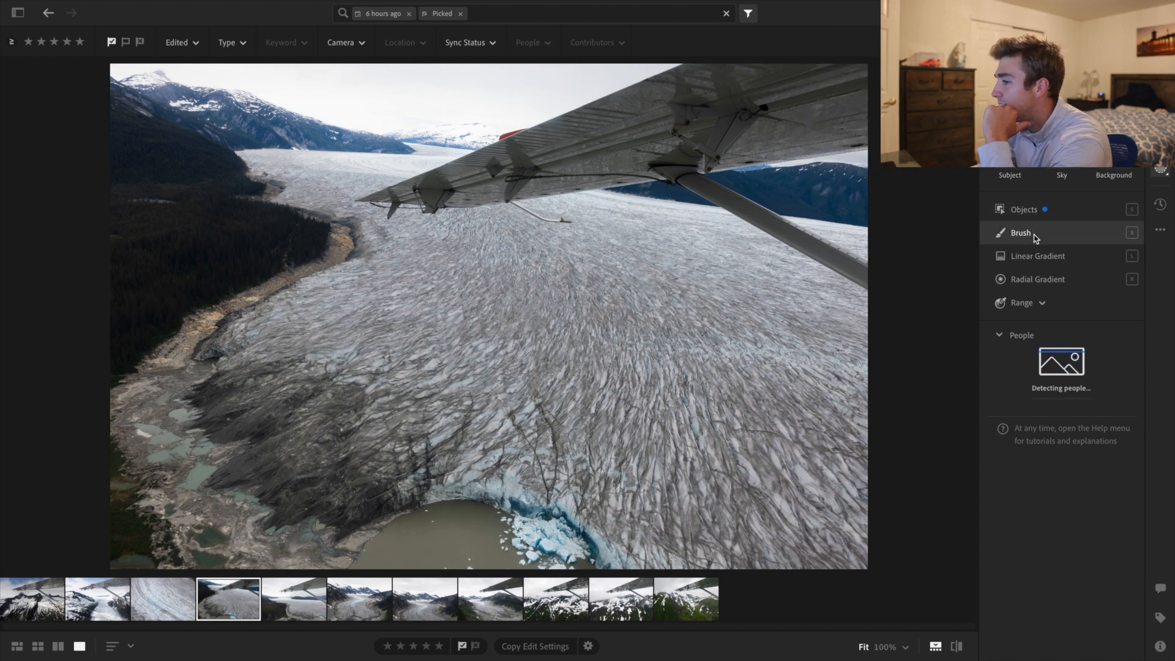
pyautogui.moveTo(1036, 251)
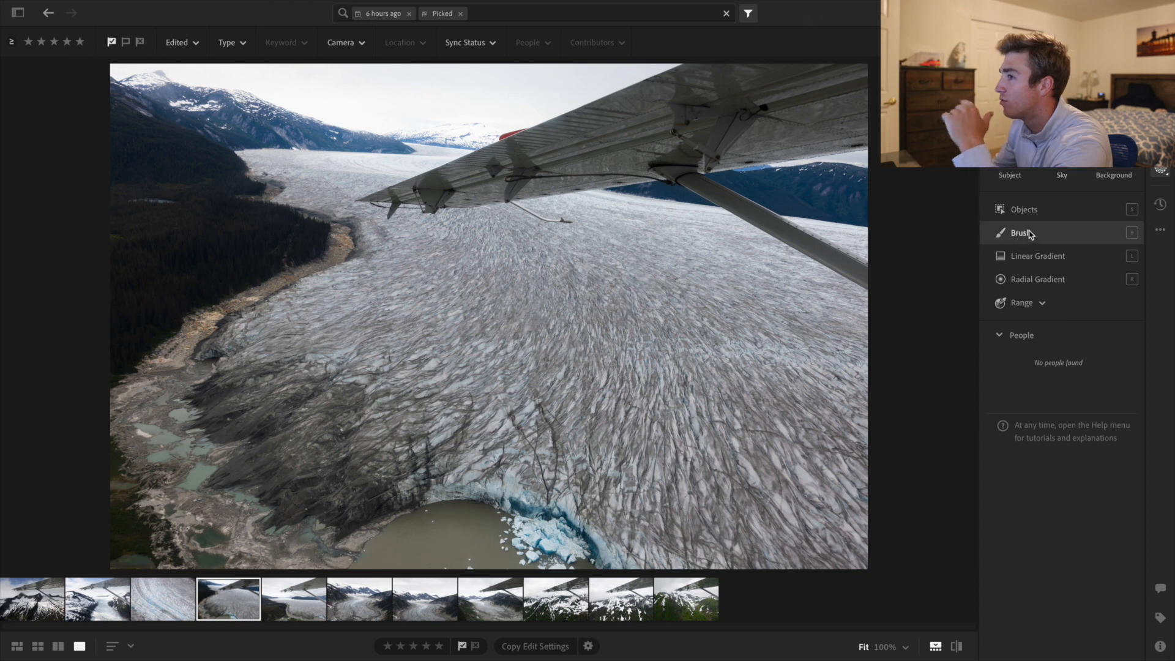
pyautogui.click(1038, 279)
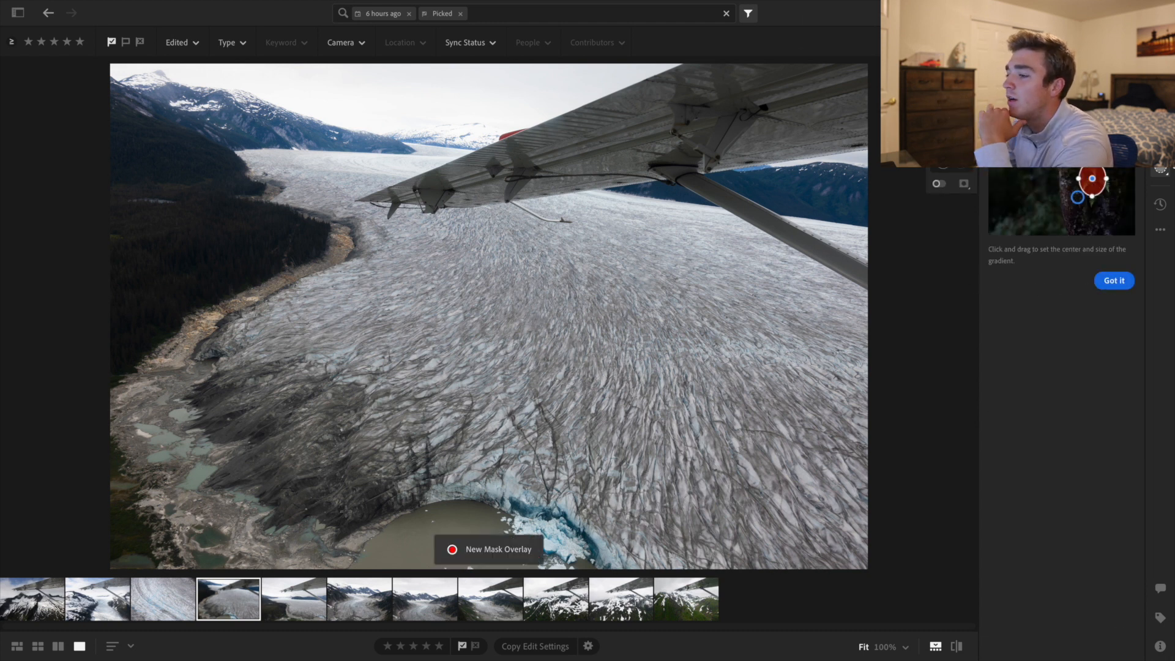
pyautogui.moveTo(520, 458); pyautogui.dragTo(576, 376)
pyautogui.moveTo(531, 465)
pyautogui.mouseDown()
pyautogui.moveTo(550, 459)
pyautogui.moveTo(560, 502)
pyautogui.moveTo(548, 483)
pyautogui.moveTo(536, 492)
pyautogui.moveTo(547, 467)
pyautogui.mouseUp()
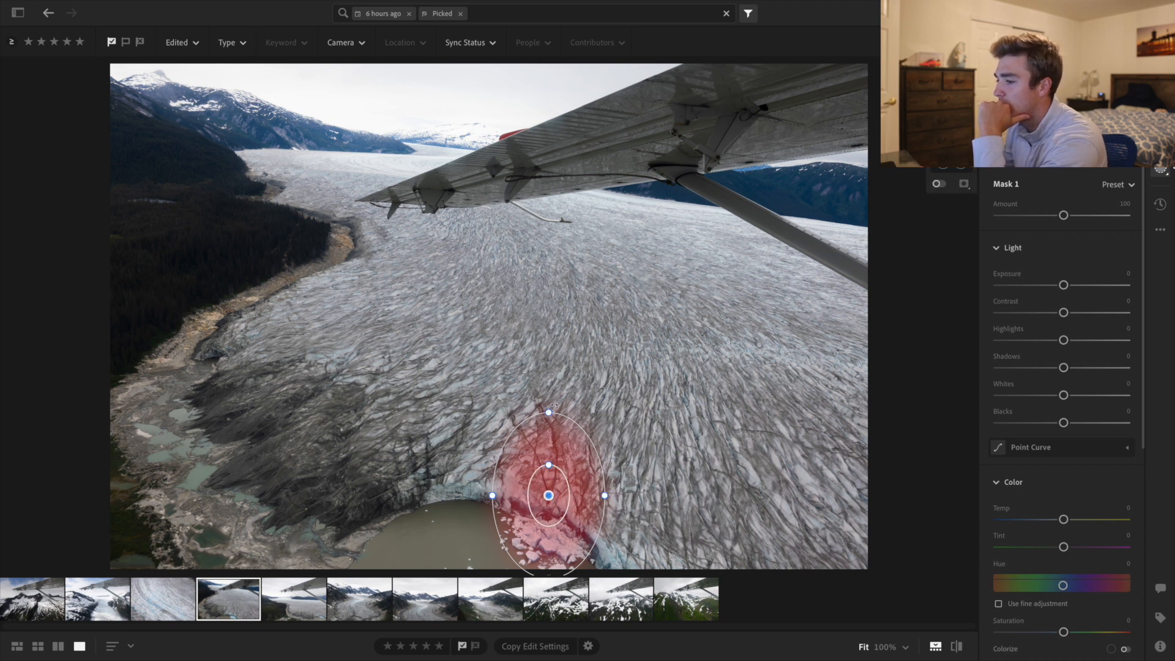
pyautogui.moveTo(554, 407); pyautogui.dragTo(717, 579)
pyautogui.moveTo(545, 495); pyautogui.dragTo(536, 514)
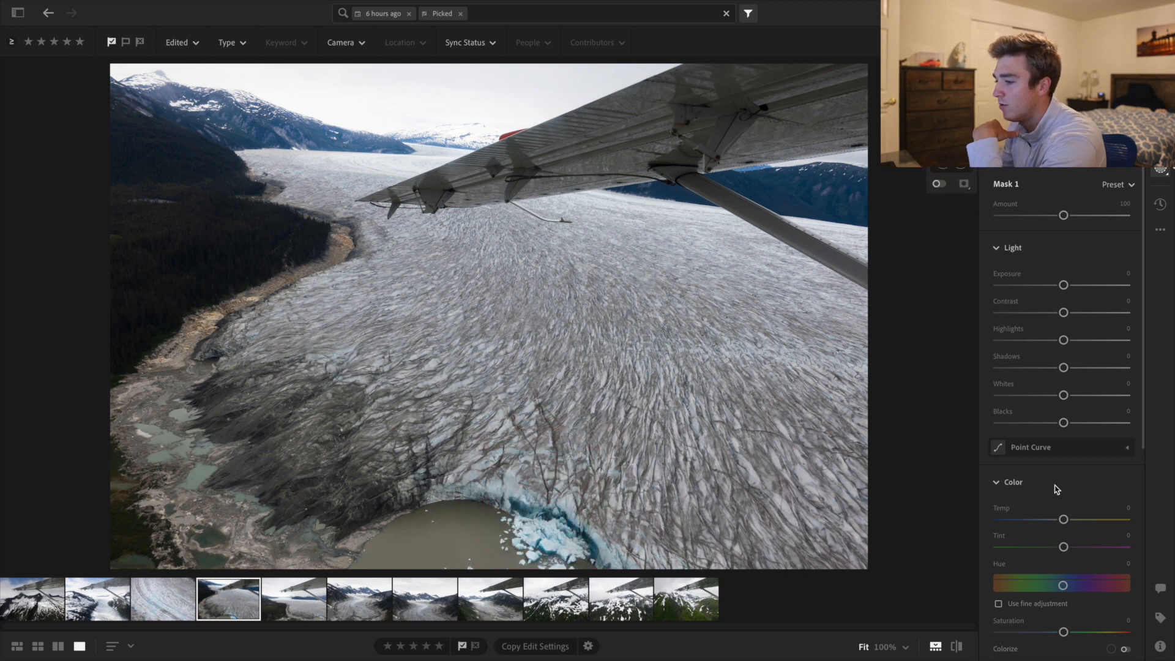
# Set the radial mask's Temp to -4 and Saturation to +22, and check the blue ice at 100%
pyautogui.moveTo(1065, 521)
pyautogui.mouseDown()
pyautogui.moveTo(1045, 521)
pyautogui.moveTo(1061, 524)
pyautogui.mouseUp()
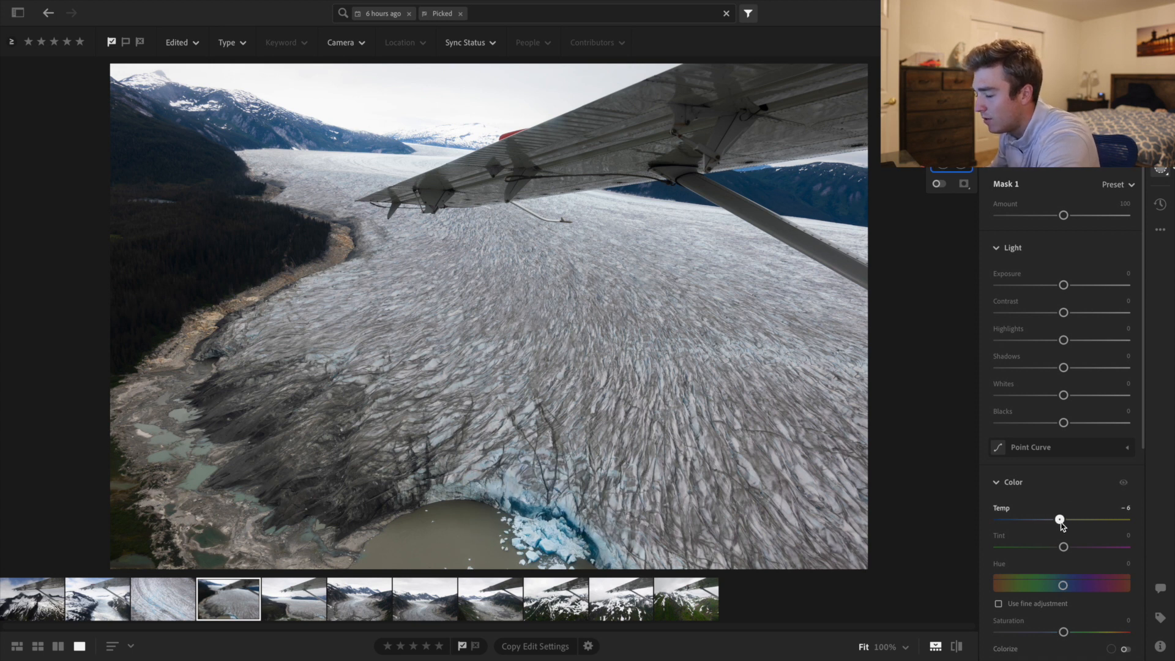
pyautogui.scroll(-2, 1063, 520)
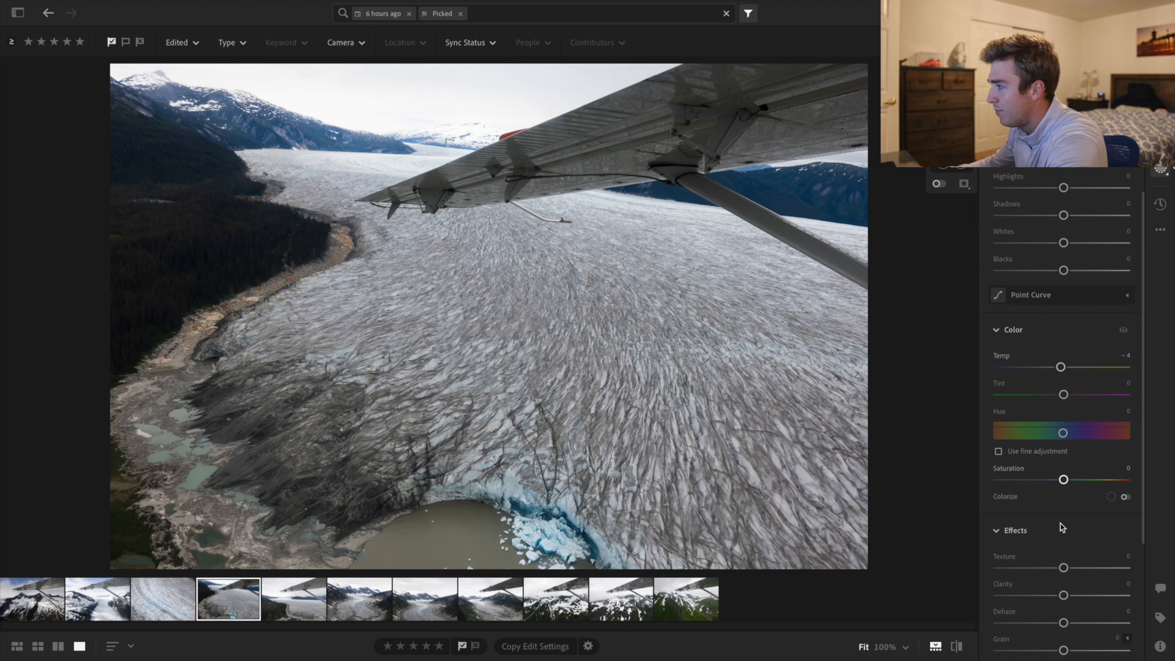
pyautogui.moveTo(1070, 482)
pyautogui.mouseDown()
pyautogui.moveTo(1131, 482)
pyautogui.moveTo(1061, 482)
pyautogui.moveTo(1084, 484)
pyautogui.mouseUp()
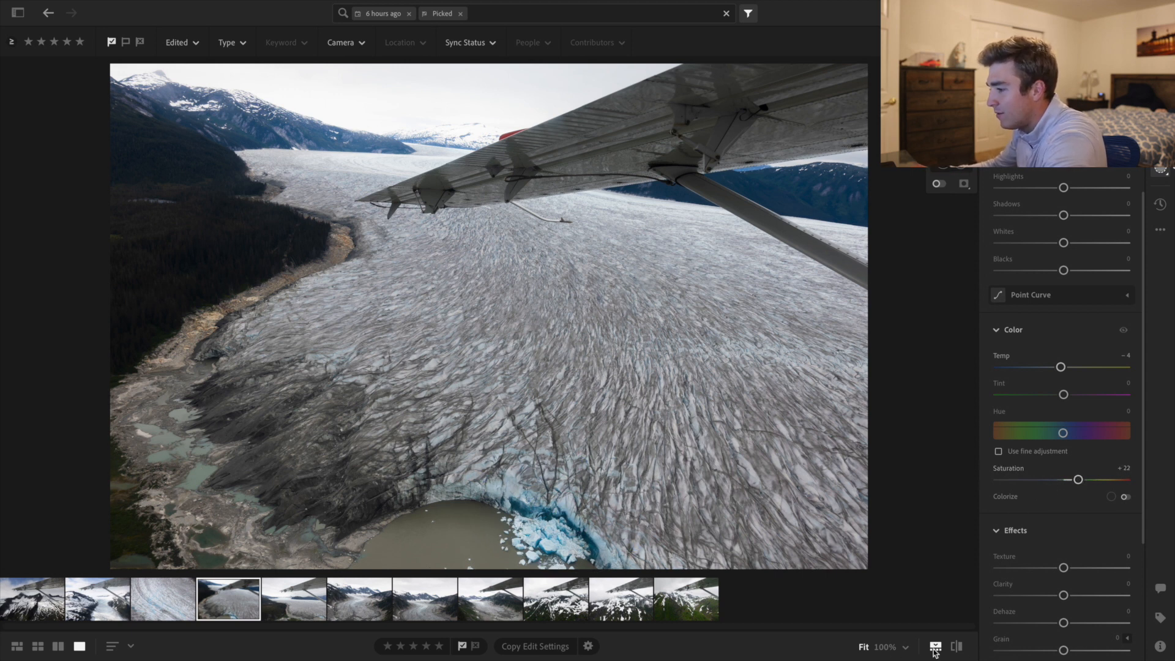
pyautogui.click(954, 647)
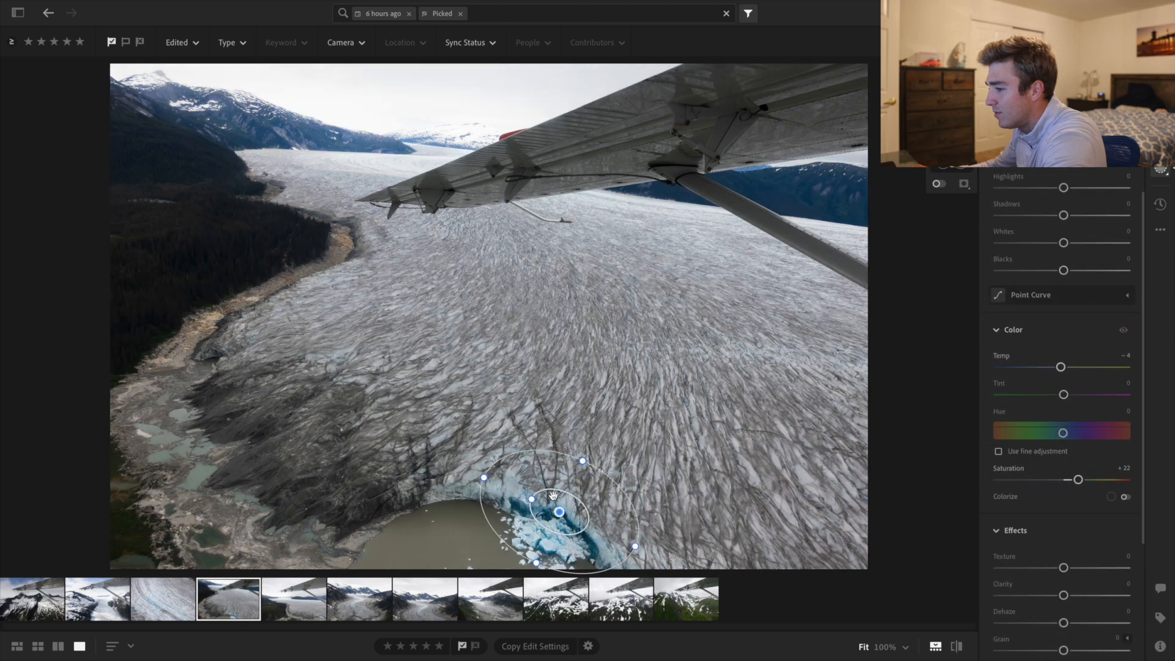
pyautogui.press('e')
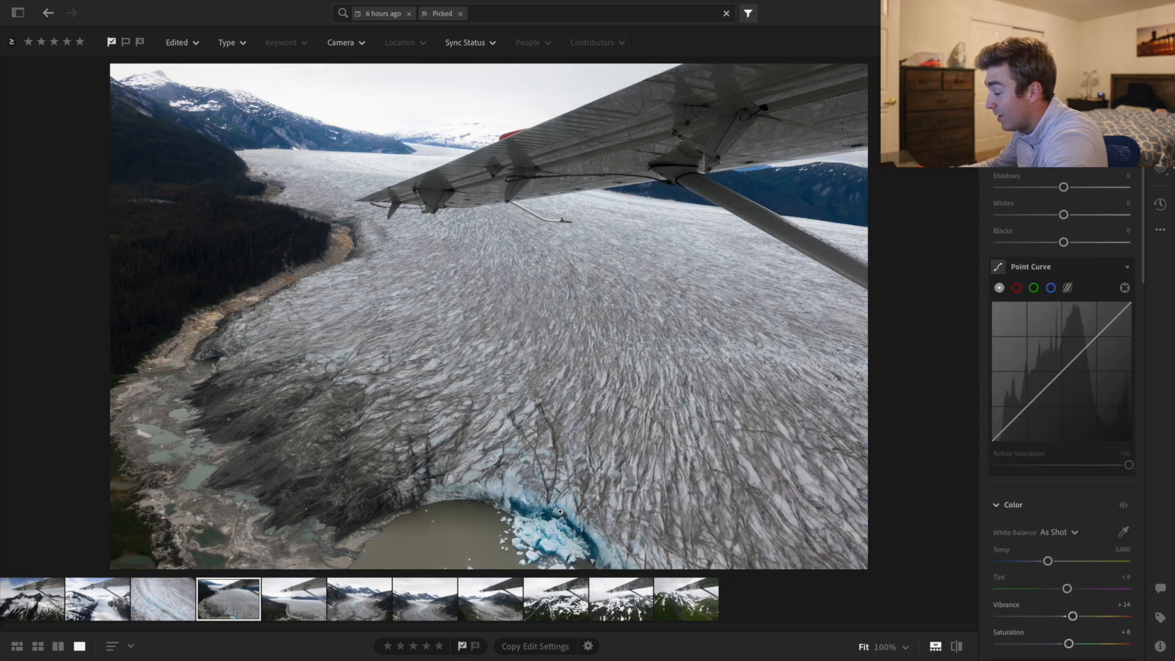
pyautogui.click(554, 538)
pyautogui.moveTo(498, 264); pyautogui.dragTo(732, 481)
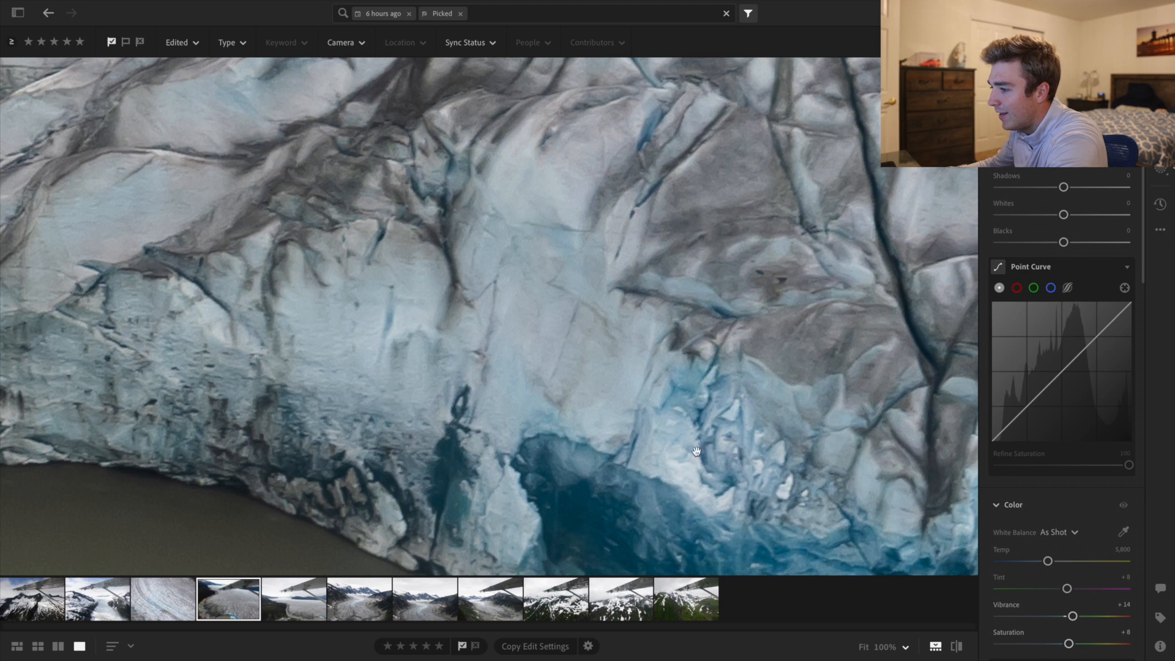
pyautogui.moveTo(598, 366); pyautogui.dragTo(601, 502)
pyautogui.moveTo(739, 391); pyautogui.dragTo(743, 392)
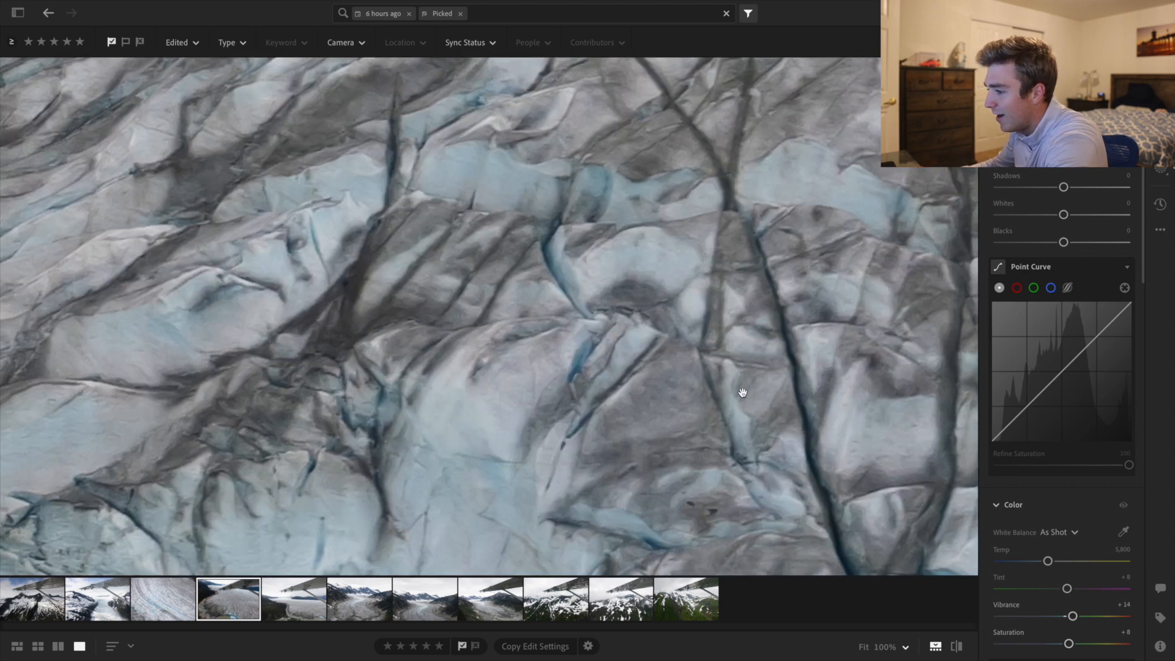
pyautogui.click(707, 384)
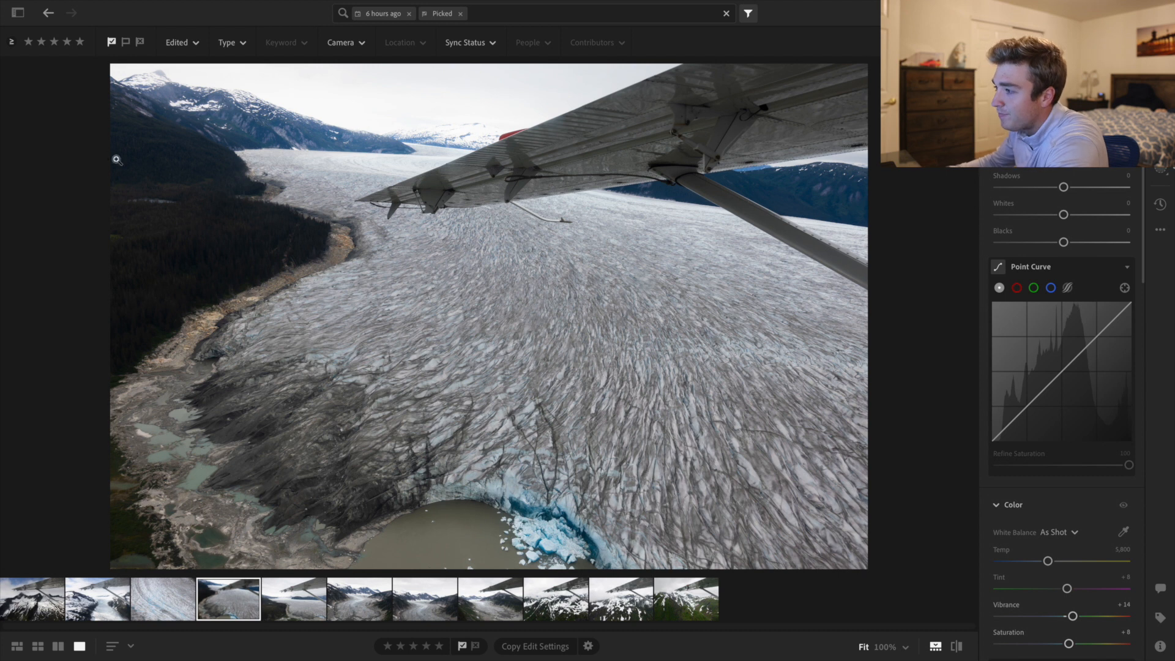
# Preview the glacier photo's export fitted to the window without exporting, and review the current crop
pyautogui.click(119, 7)
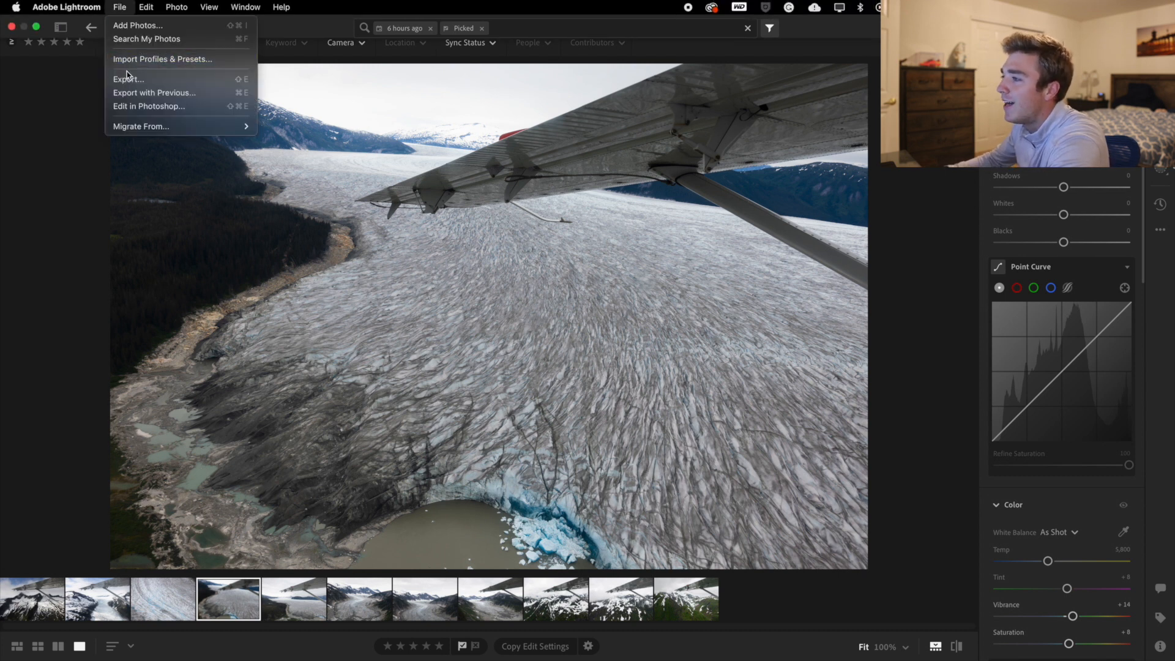
pyautogui.click(128, 79)
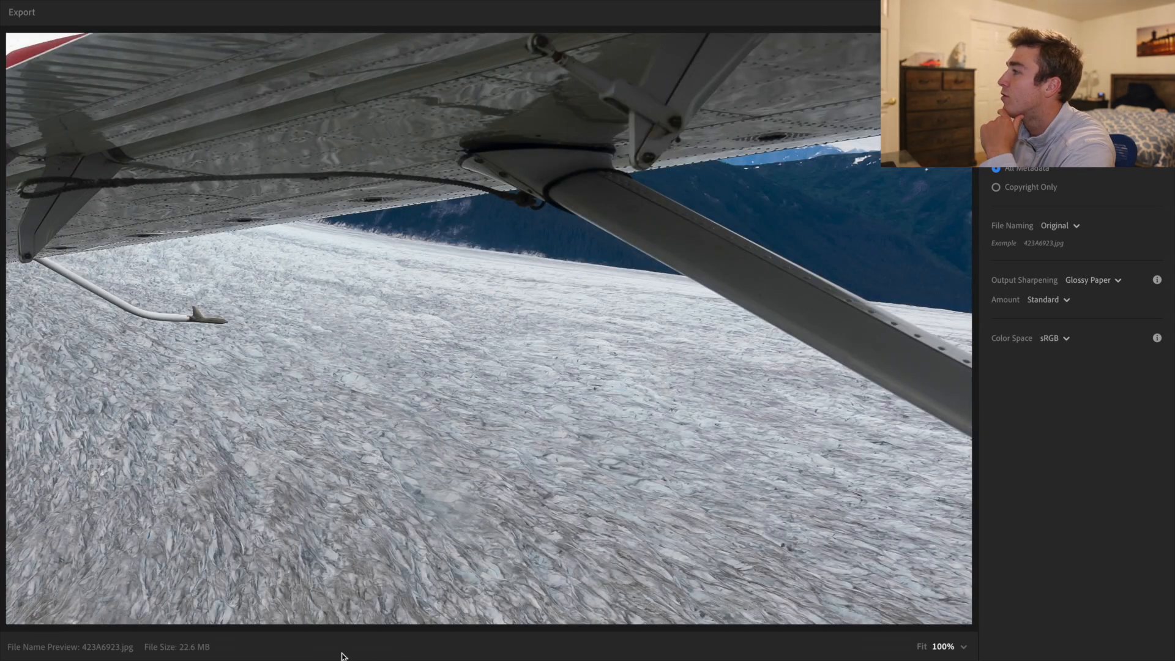
pyautogui.click(922, 647)
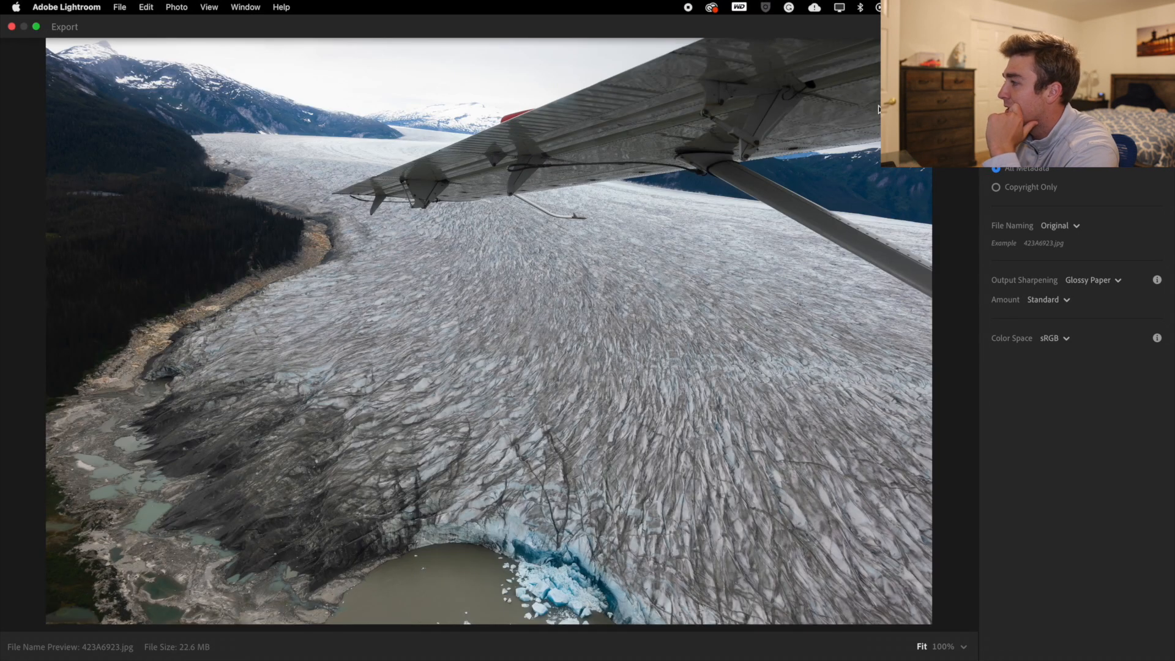
pyautogui.press('Escape')
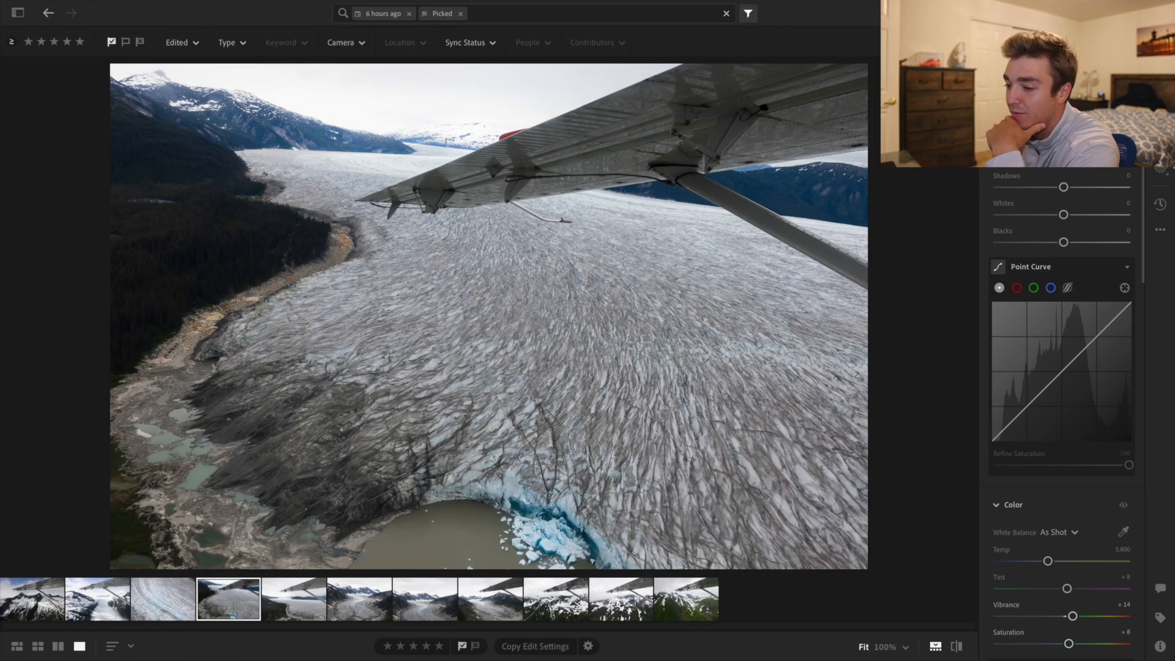
pyautogui.press('c')
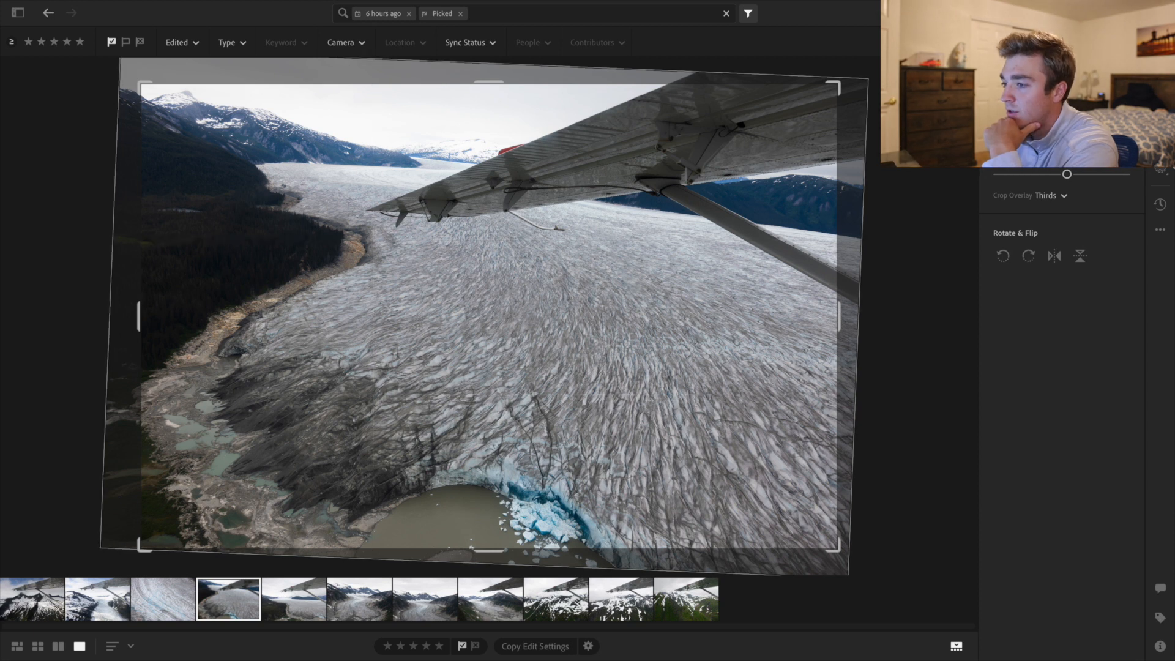
pyautogui.press('Return')
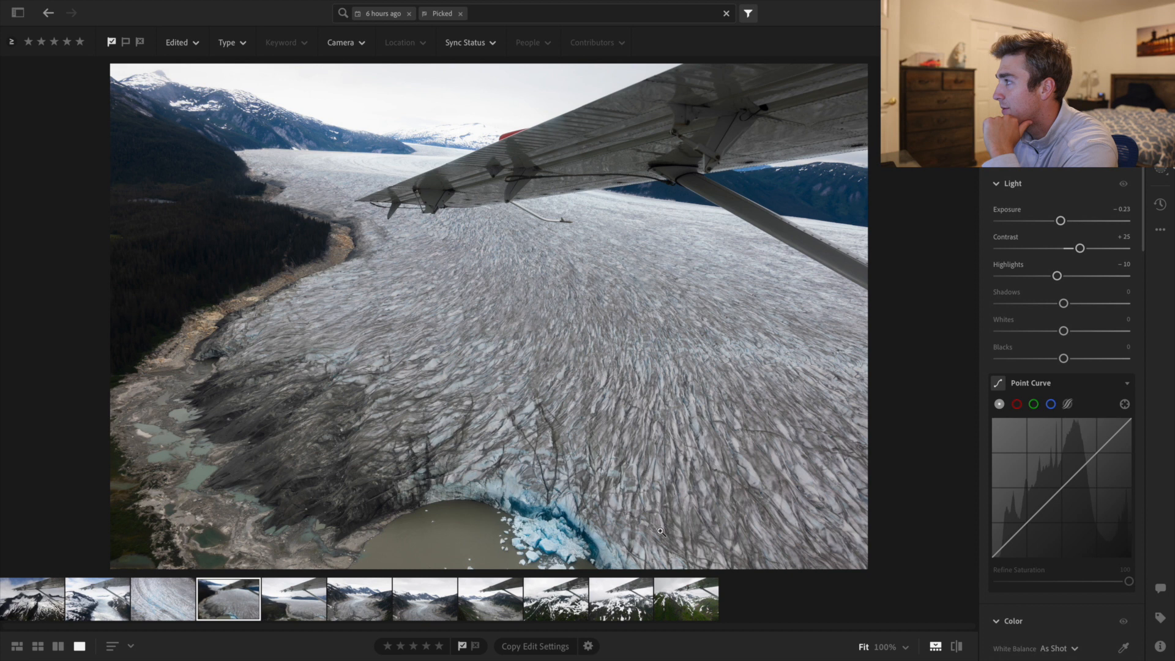
# Examine the plane's wing, the glacier surface and the blue ice at 100% for detail and sharpness
pyautogui.click(460, 205)
pyautogui.moveTo(475, 210); pyautogui.dragTo(713, 412)
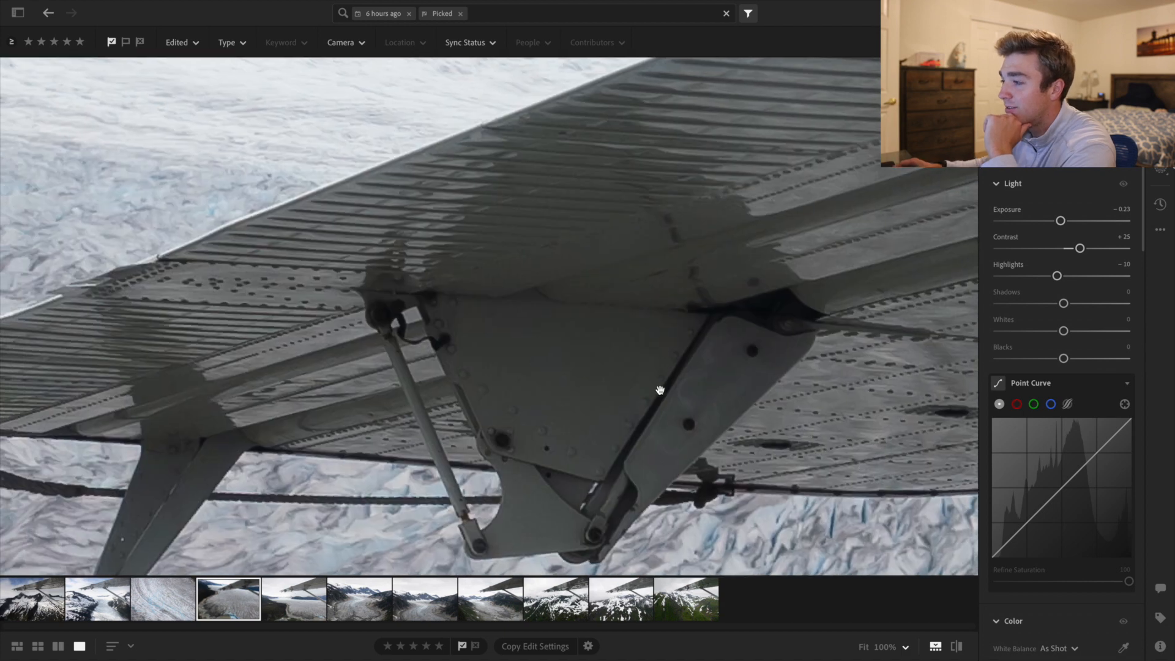
pyautogui.moveTo(500, 363); pyautogui.dragTo(881, 291)
pyautogui.moveTo(407, 417); pyautogui.dragTo(630, 274)
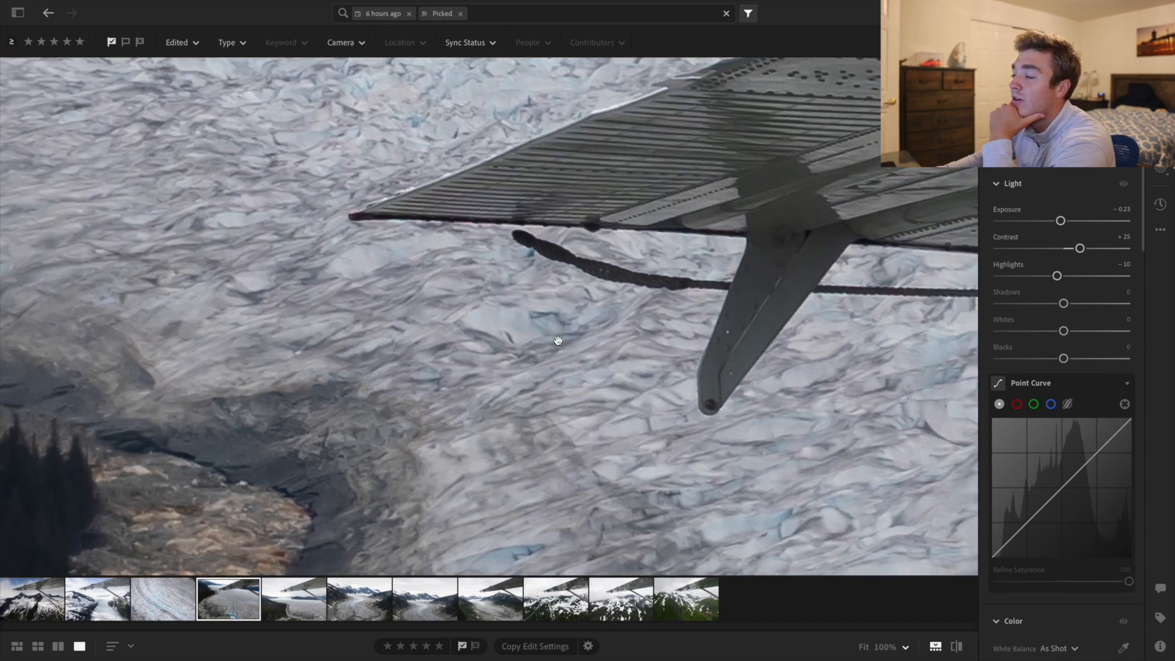
pyautogui.moveTo(582, 307); pyautogui.dragTo(538, 368)
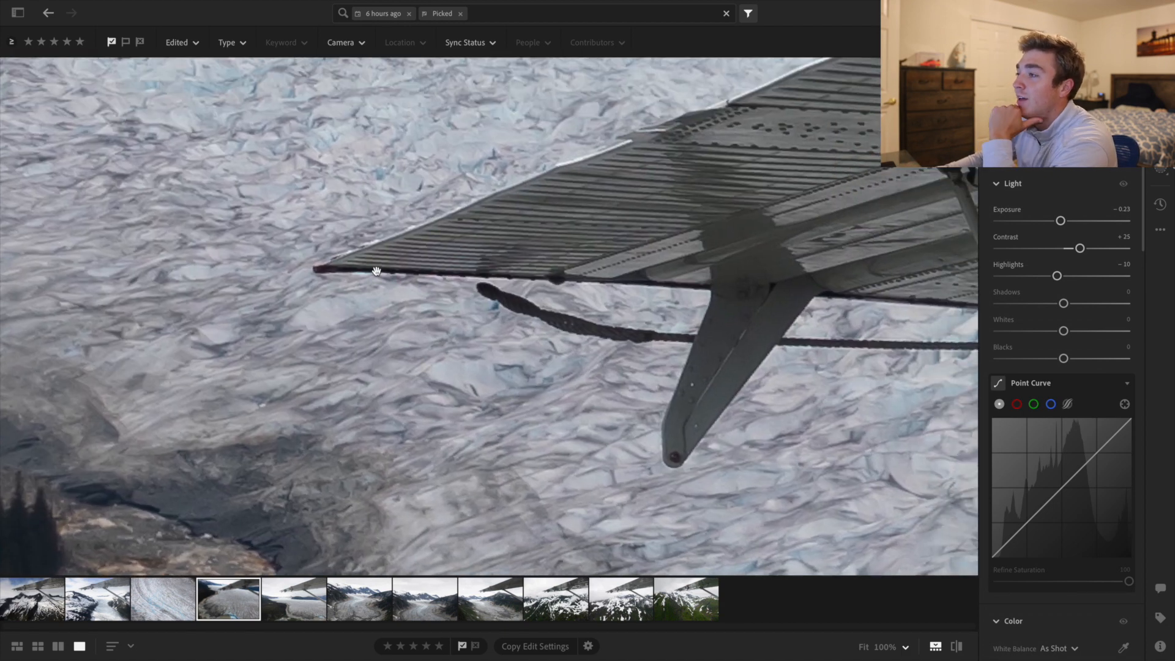
pyautogui.click(493, 249)
pyautogui.click(380, 204)
pyautogui.click(391, 205)
pyautogui.click(578, 225)
pyautogui.moveTo(697, 308); pyautogui.dragTo(635, 125)
pyautogui.click(536, 470)
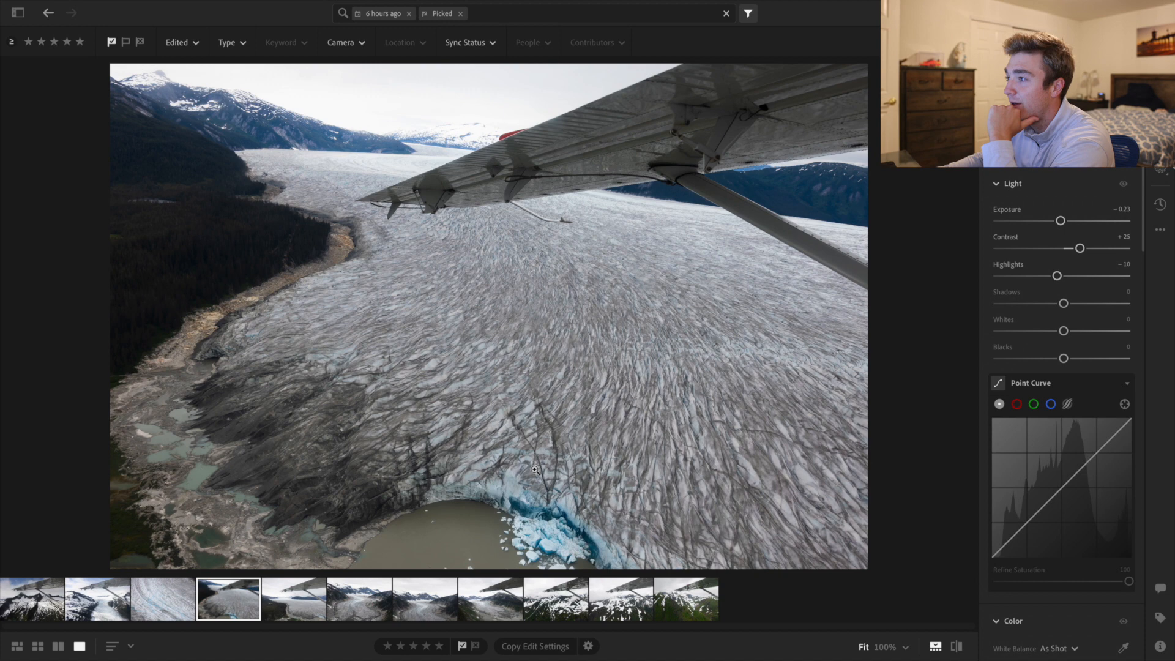
pyautogui.click(536, 469)
pyautogui.moveTo(453, 398); pyautogui.dragTo(764, 526)
pyautogui.moveTo(830, 452); pyautogui.dragTo(487, 350)
pyautogui.click(488, 350)
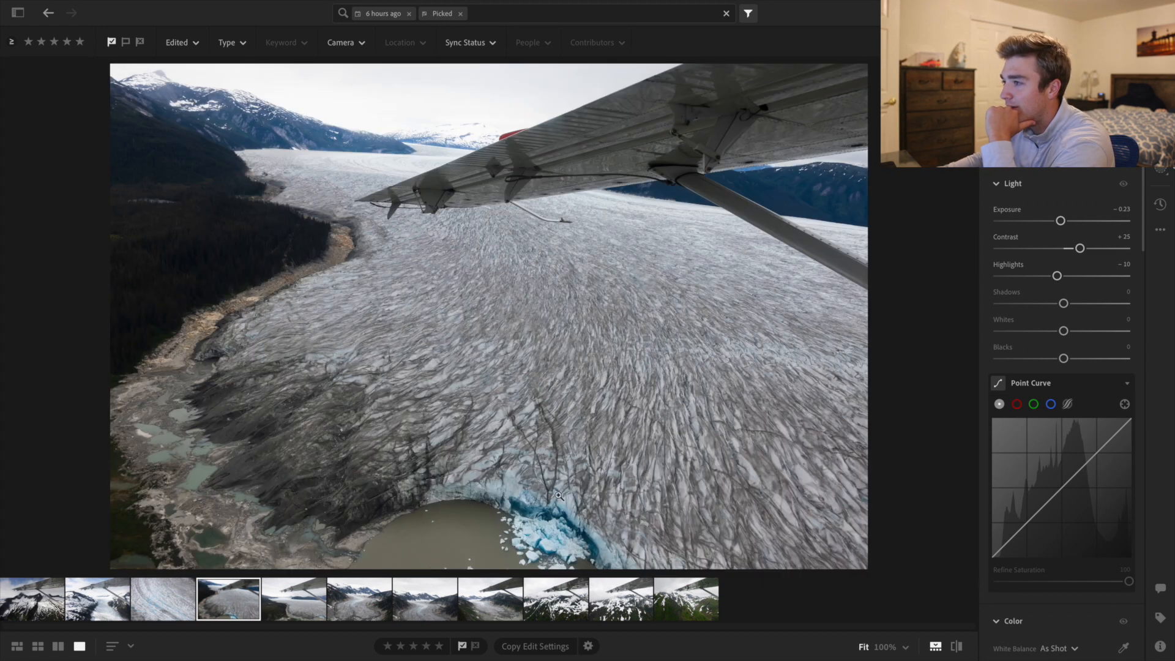
pyautogui.click(564, 517)
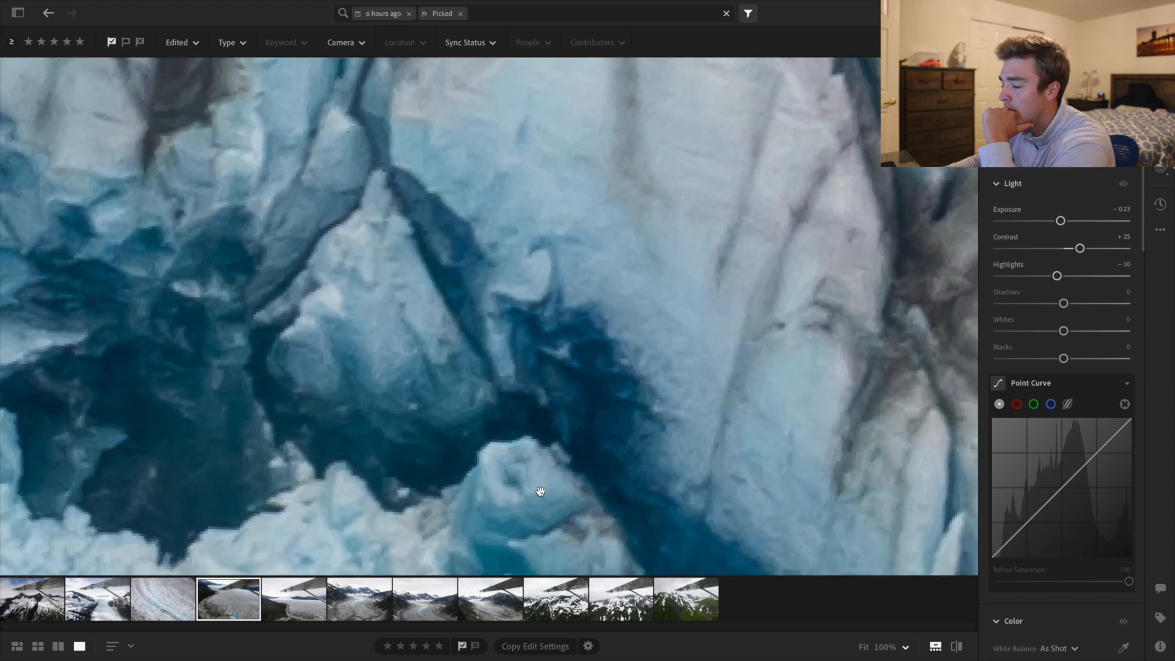
pyautogui.click(540, 492)
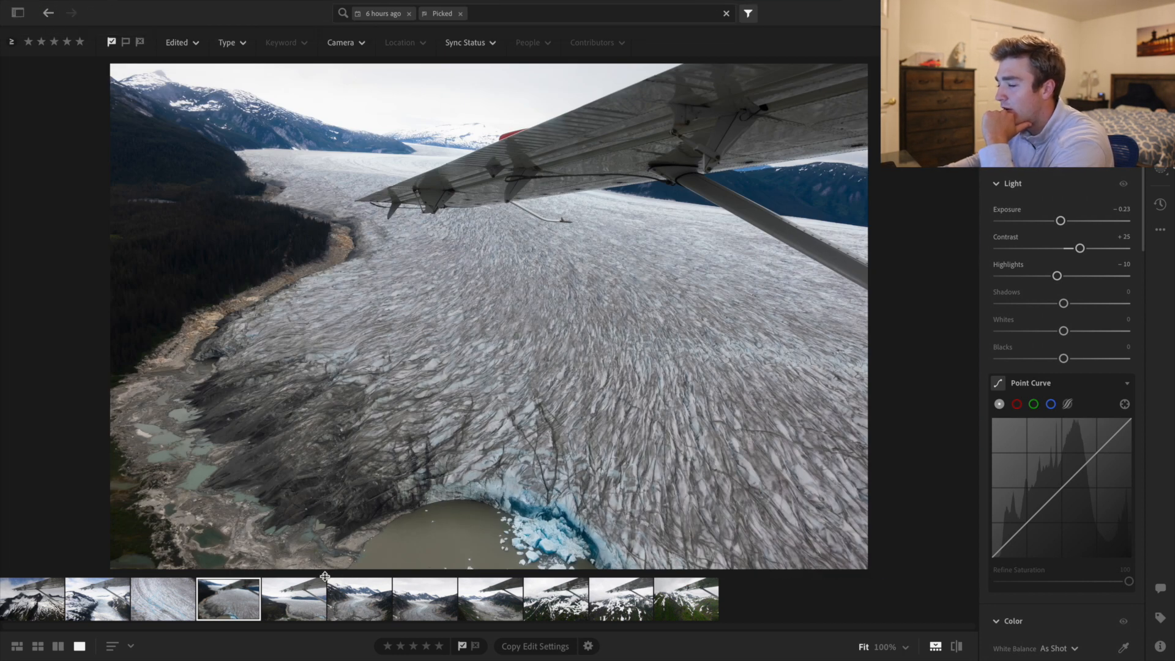
# Apply the Adobe Vivid profile to the blue-streaked ice close-up and set Exposure to -0.46, Contrast to +28 and Highlights to -55
pyautogui.click(191, 597)
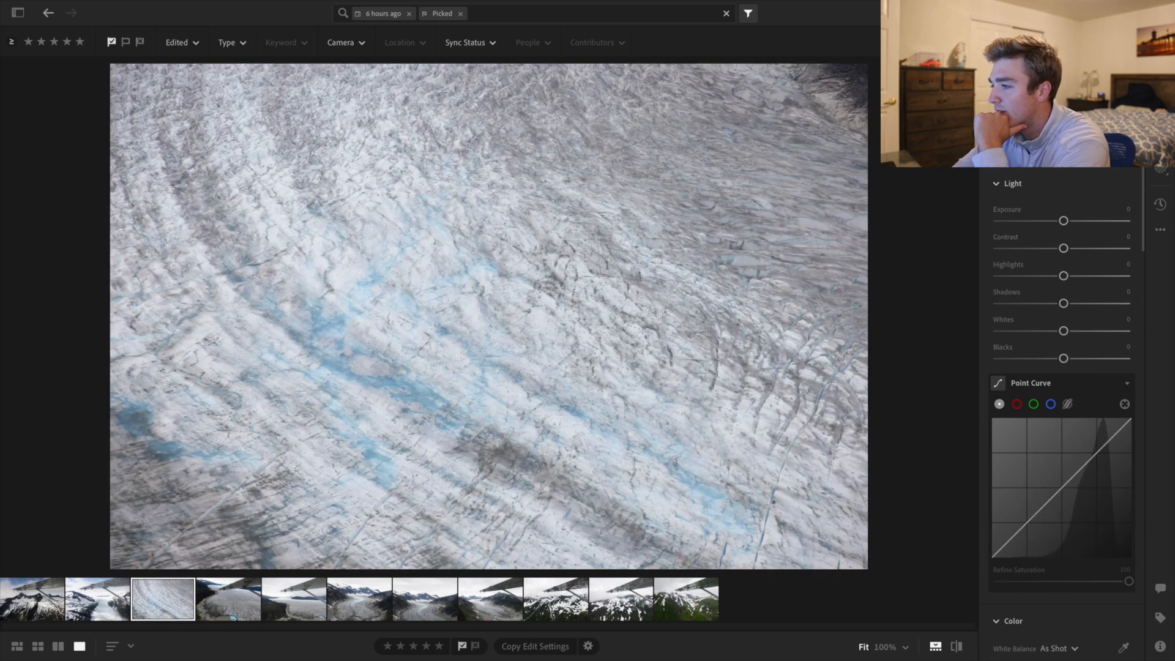
pyautogui.click(1048, 150)
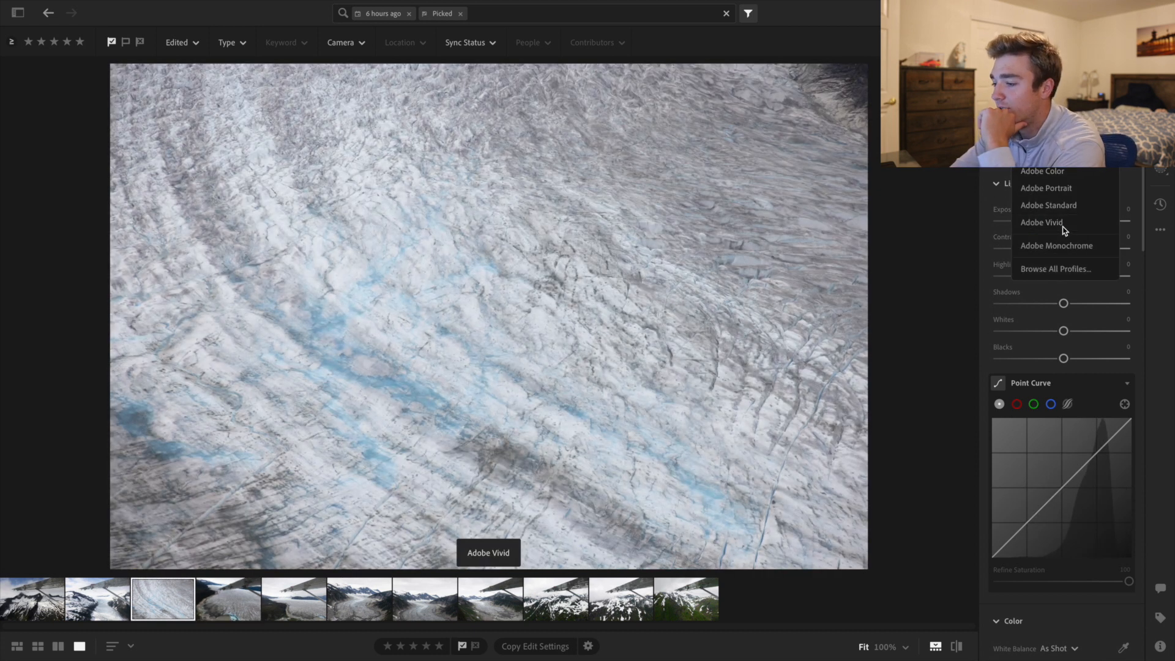
pyautogui.click(1065, 222)
pyautogui.moveTo(1063, 221); pyautogui.dragTo(1057, 223)
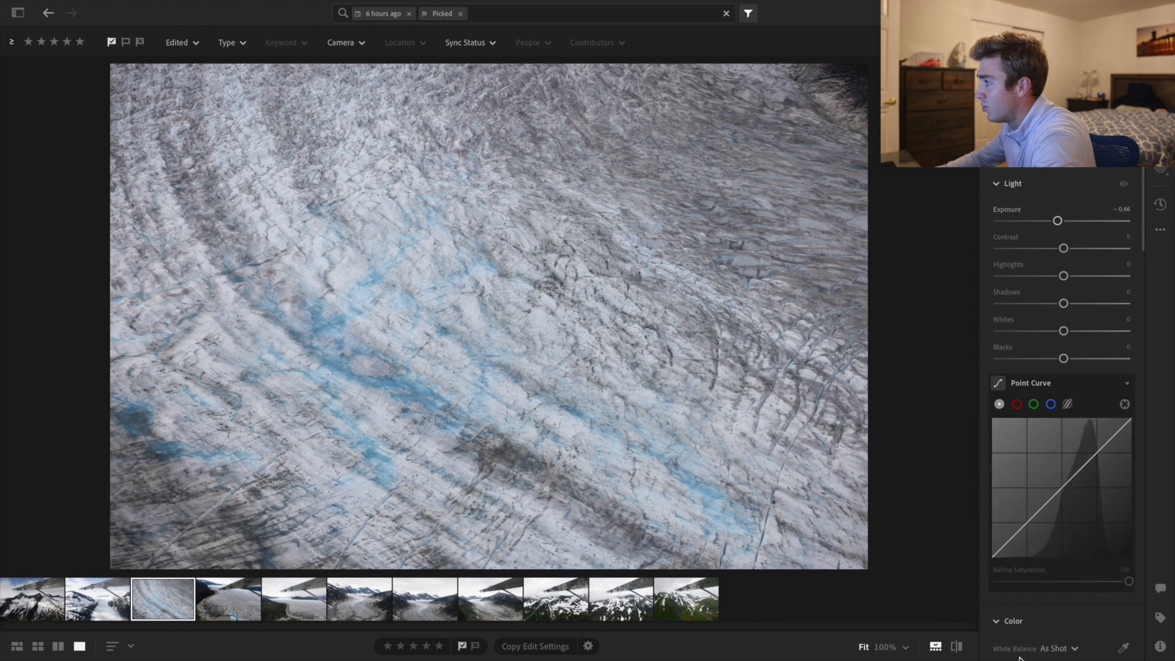
pyautogui.click(957, 647)
pyautogui.click(957, 647)
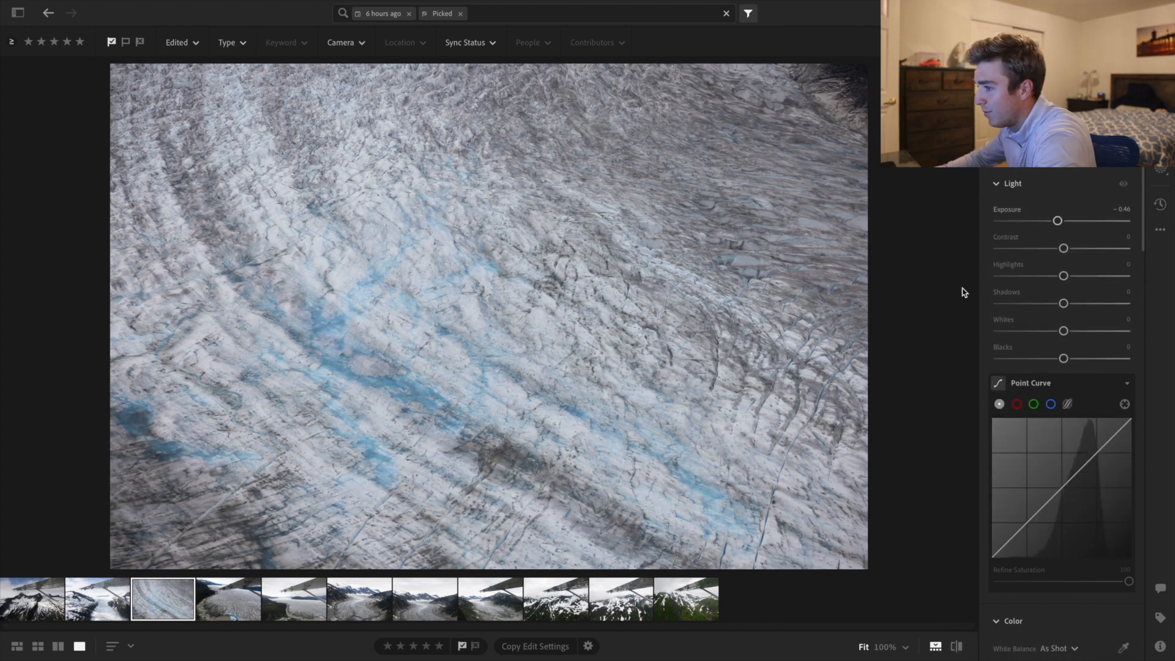
pyautogui.moveTo(1064, 277); pyautogui.dragTo(1083, 256)
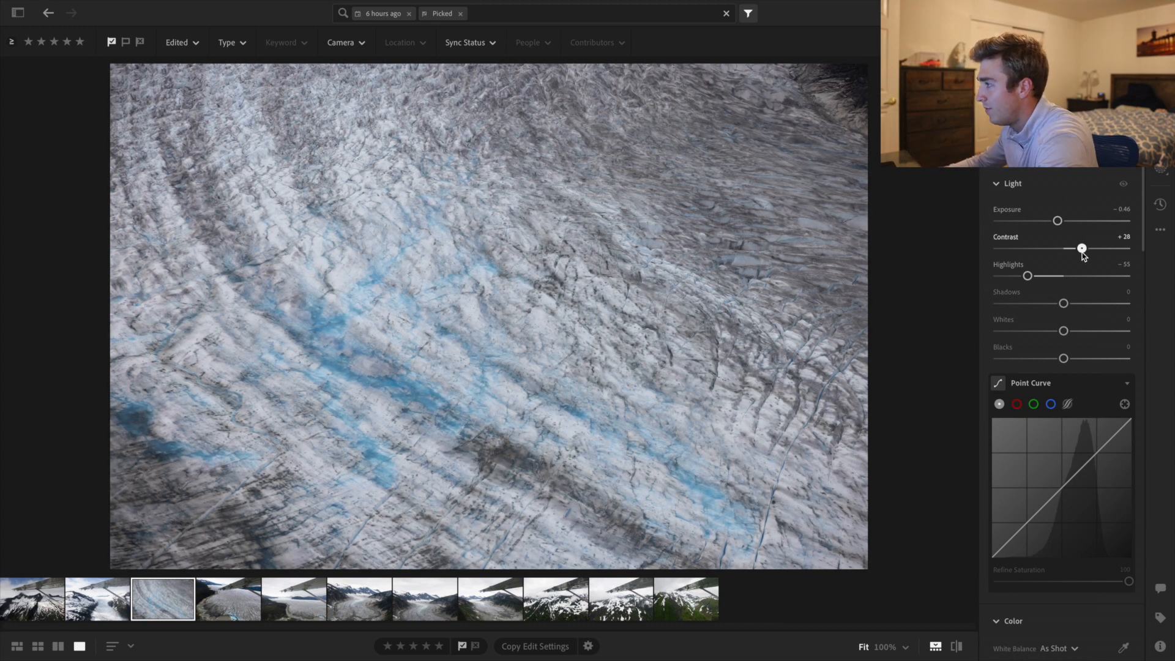
# Inspect the blue ice at 100% and set the photo's Vibrance to +15 and Saturation to +12
pyautogui.click(383, 392)
pyautogui.moveTo(548, 288); pyautogui.dragTo(453, 463)
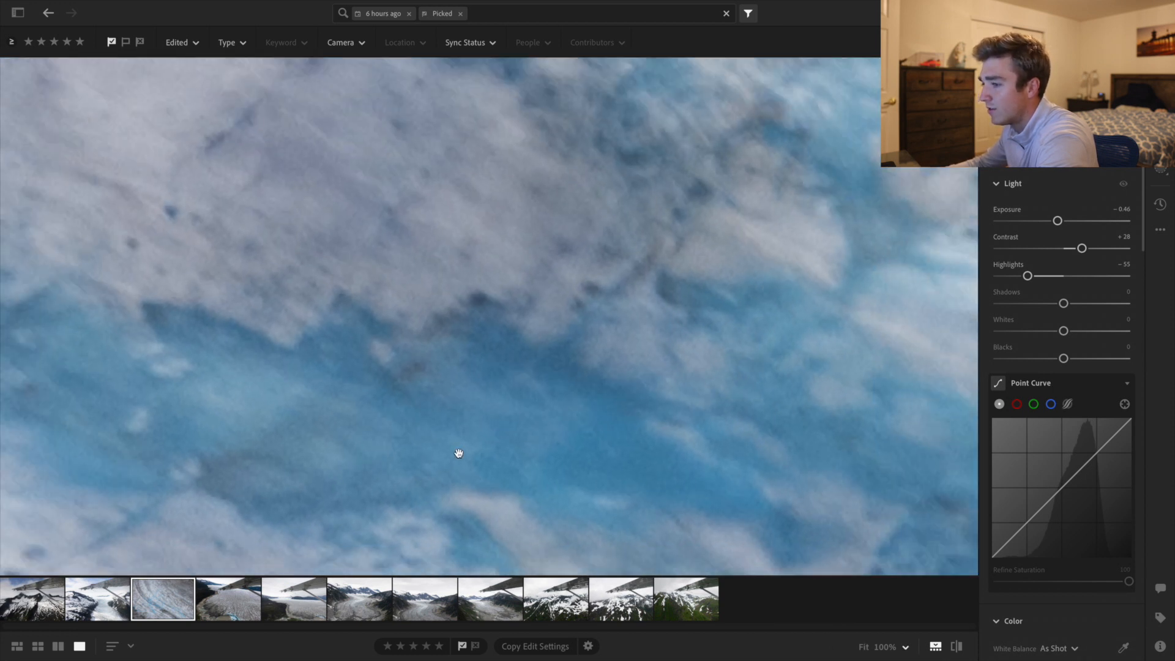
pyautogui.scroll(-3, 1064, 340)
pyautogui.scroll(-3, 1066, 346)
pyautogui.moveTo(1064, 458); pyautogui.dragTo(1071, 482)
# Set the ice close-up's Sharpening to 60 and Luminance noise reduction to 40, and return to the full view
pyautogui.scroll(-15, 1071, 482)
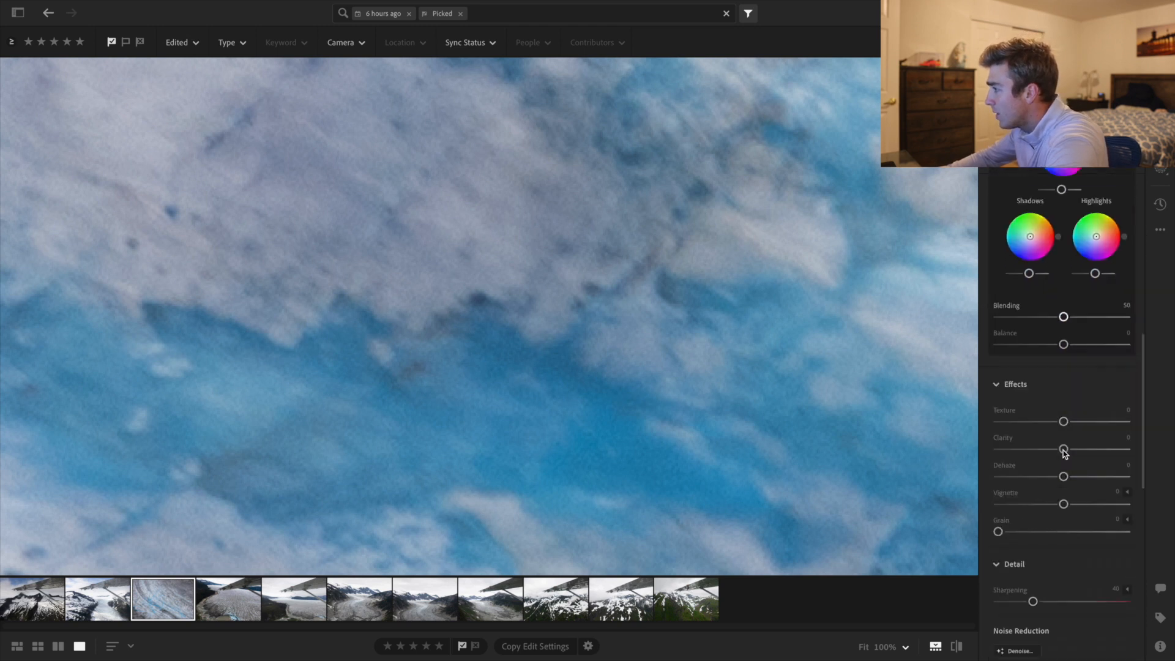
pyautogui.moveTo(1033, 490); pyautogui.dragTo(1055, 491)
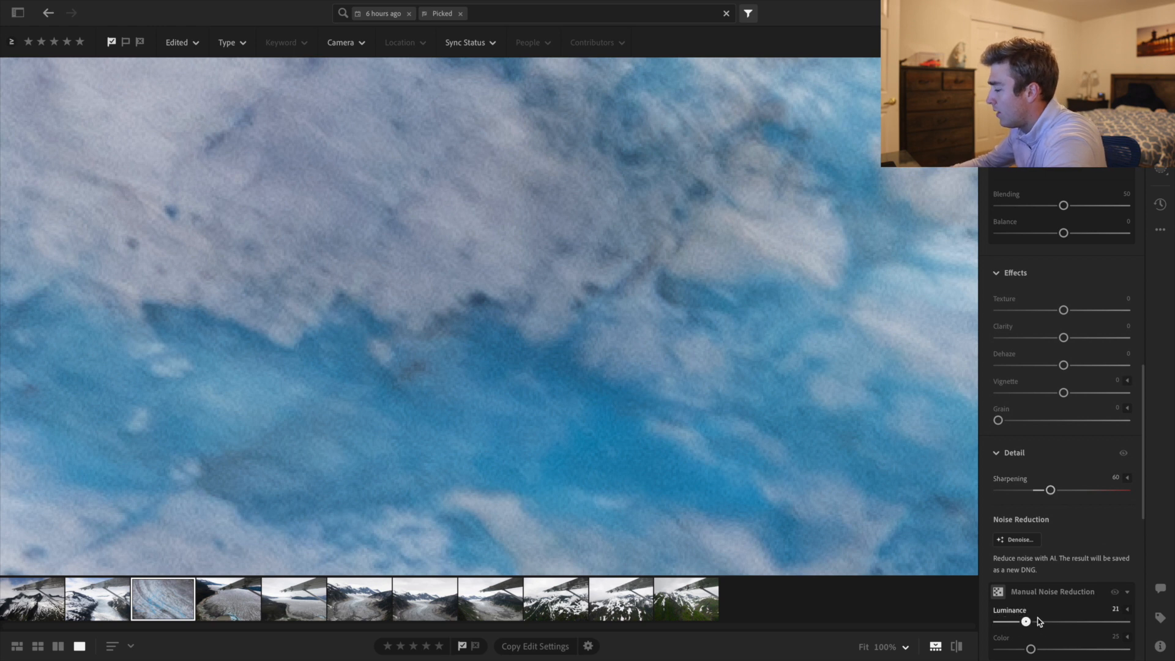
pyautogui.moveTo(1059, 623)
pyautogui.mouseDown()
pyautogui.moveTo(1087, 624)
pyautogui.moveTo(999, 627)
pyautogui.moveTo(1055, 622)
pyautogui.mouseUp()
pyautogui.click(591, 345)
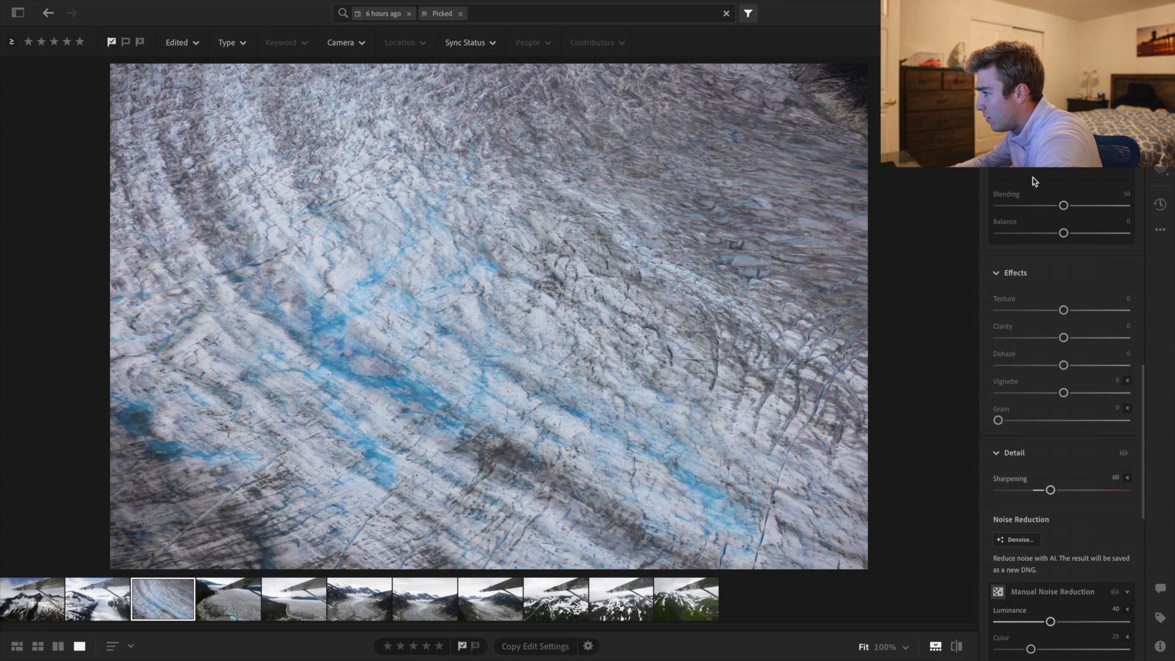
# Crop the ice close-up slightly from its upper-right corner to cut out the dark patch there
pyautogui.press('c')
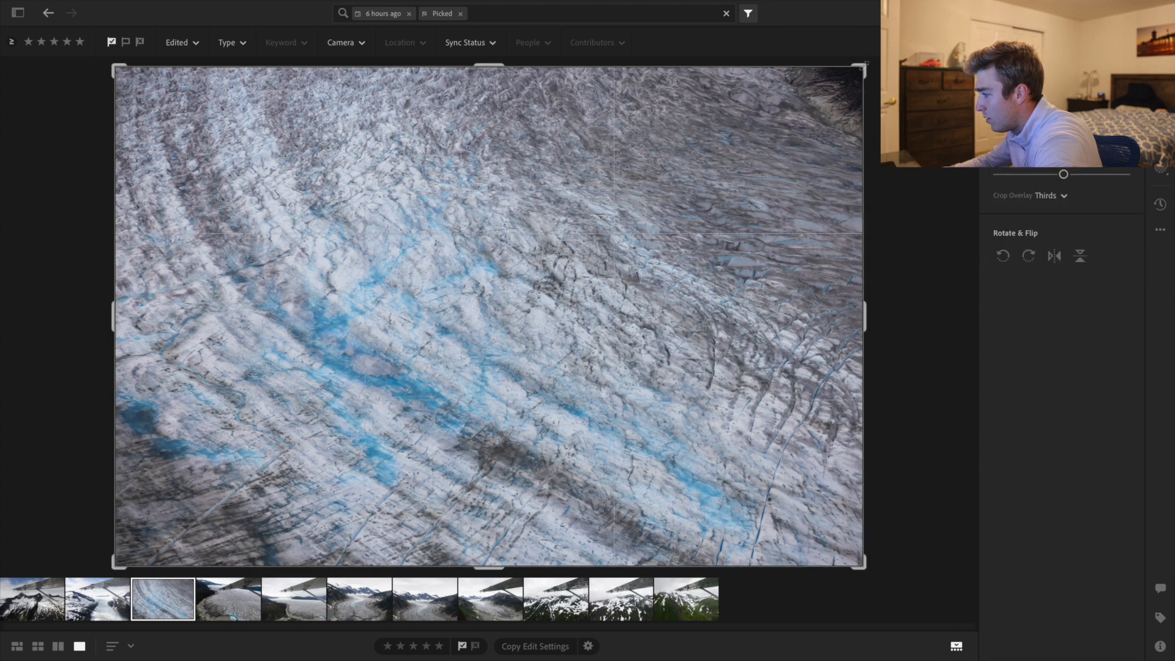
pyautogui.moveTo(864, 64); pyautogui.dragTo(837, 77)
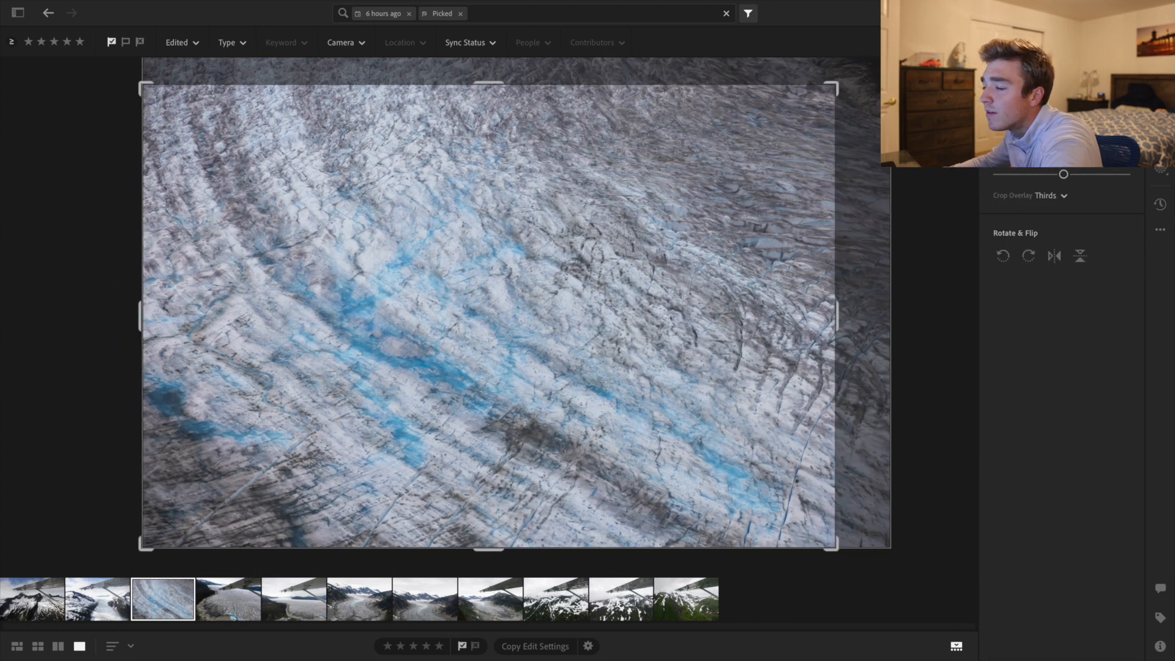
pyautogui.press('Return')
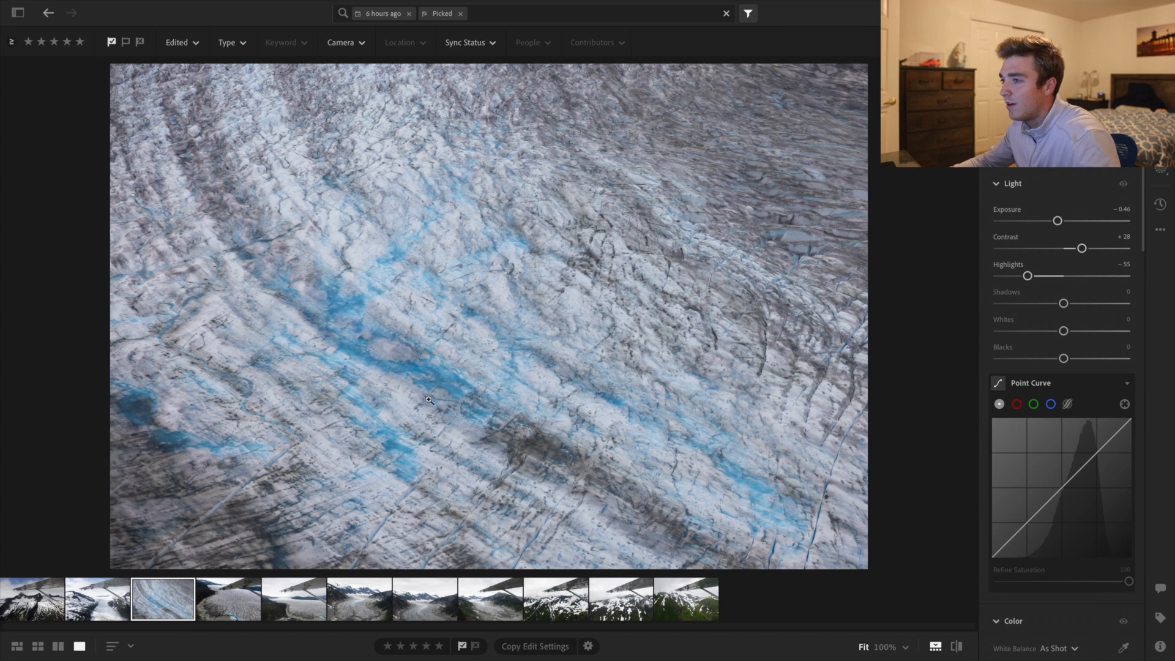
# Set the ice close-up's Shadows to -45 and Contrast to +44, comparing the edit with the original
pyautogui.scroll(-5, 1041, 330)
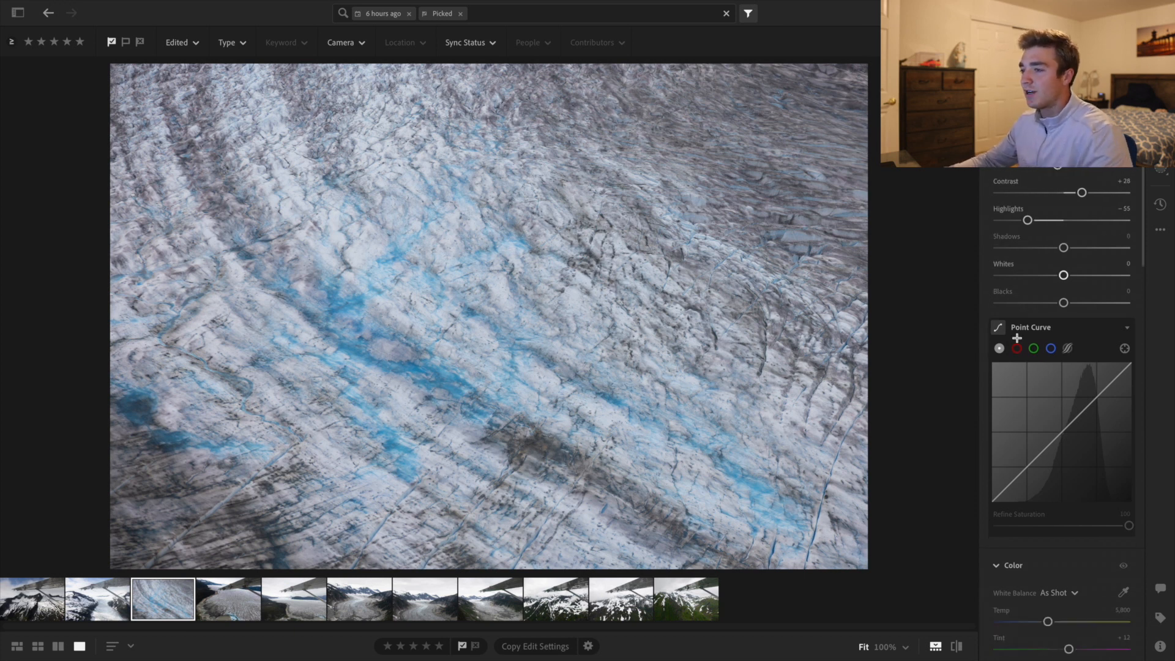
pyautogui.scroll(3, 1041, 331)
pyautogui.moveTo(1064, 295); pyautogui.dragTo(1043, 268)
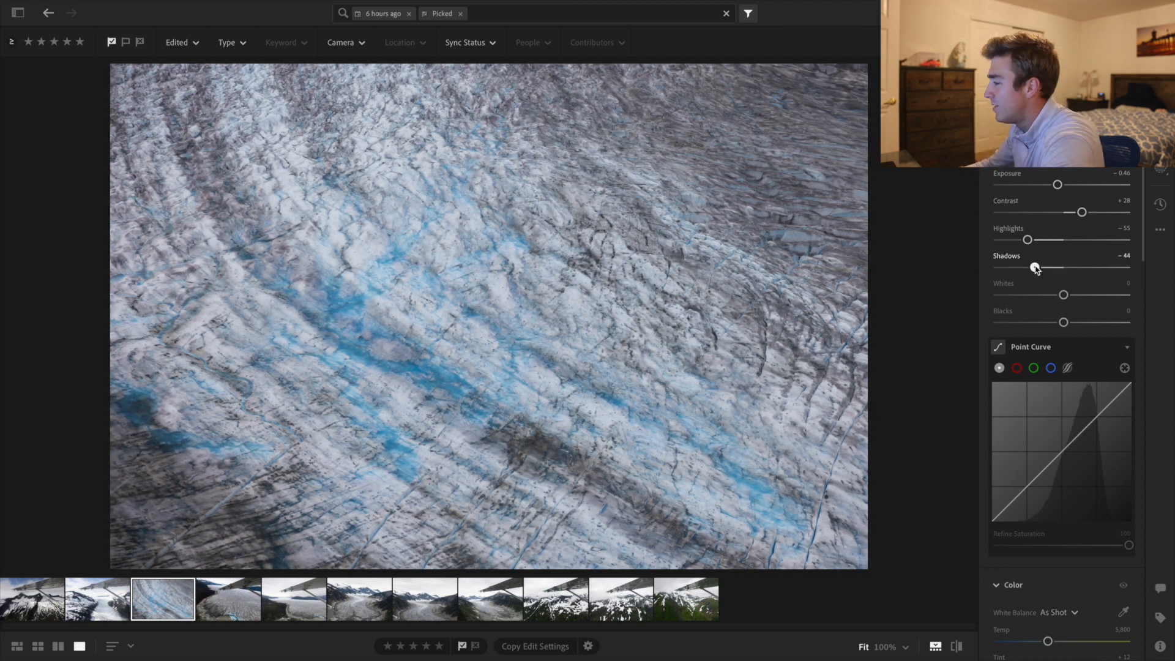
pyautogui.click(957, 646)
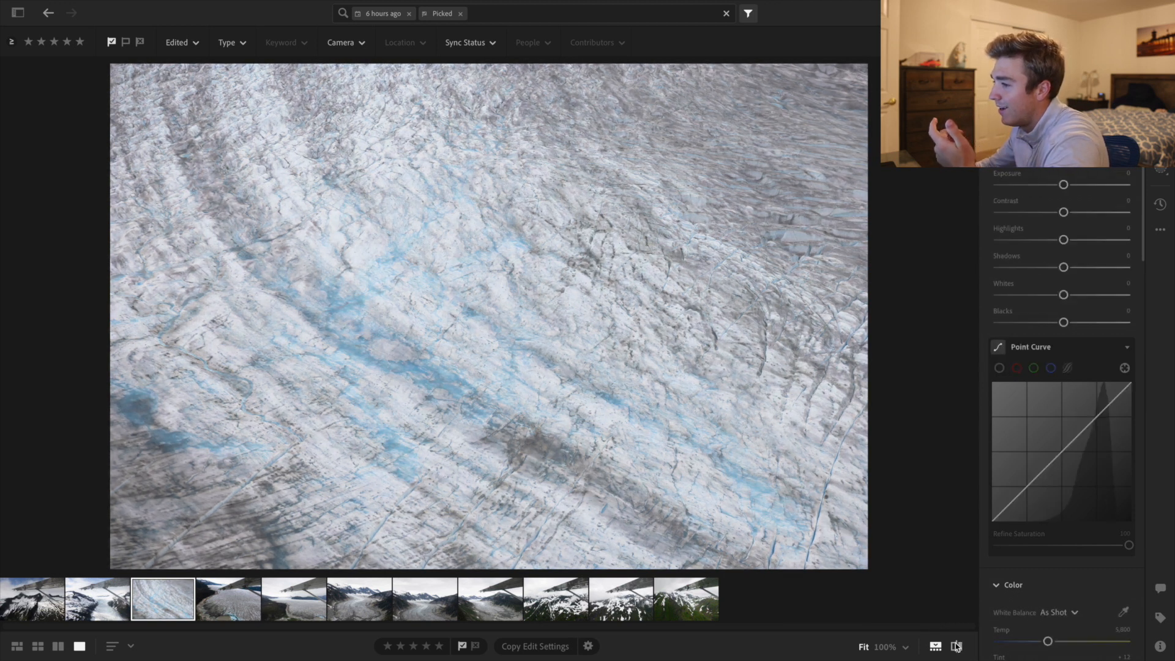
pyautogui.click(956, 648)
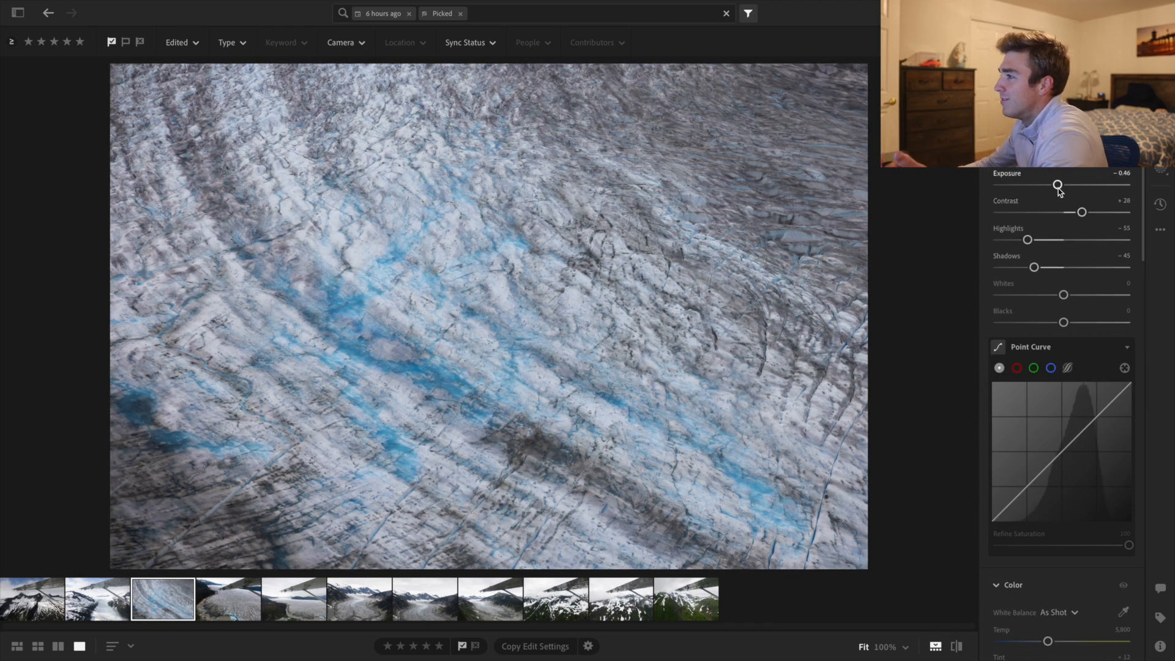
pyautogui.moveTo(1084, 212); pyautogui.dragTo(1094, 214)
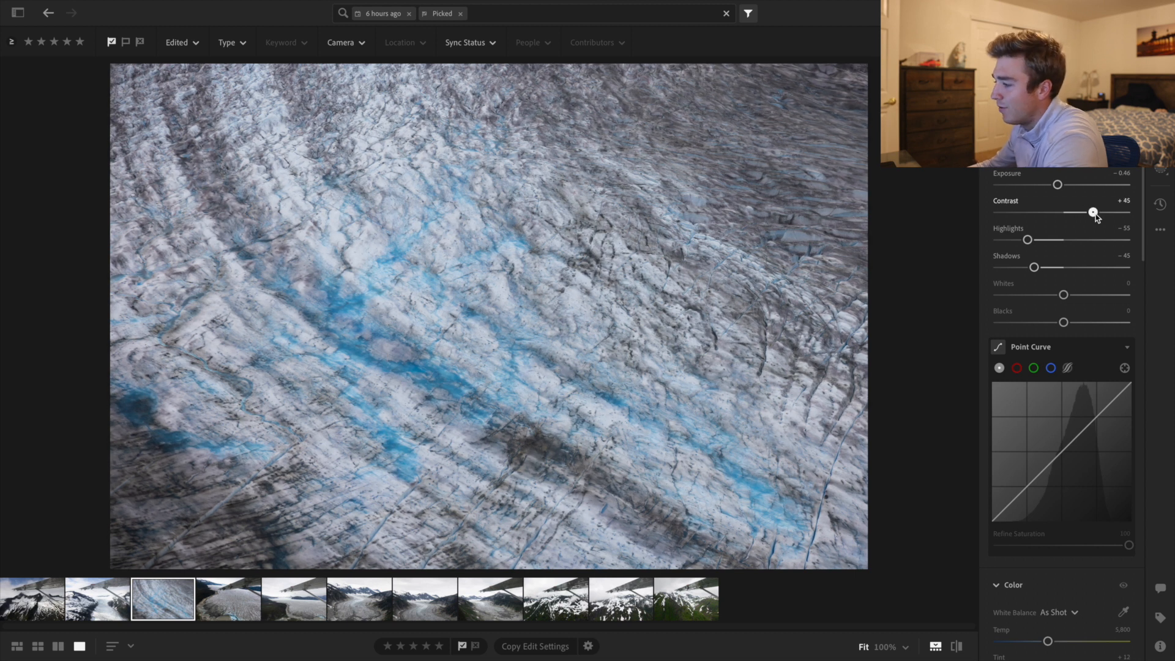
pyautogui.moveTo(271, 453); pyautogui.dragTo(551, 410)
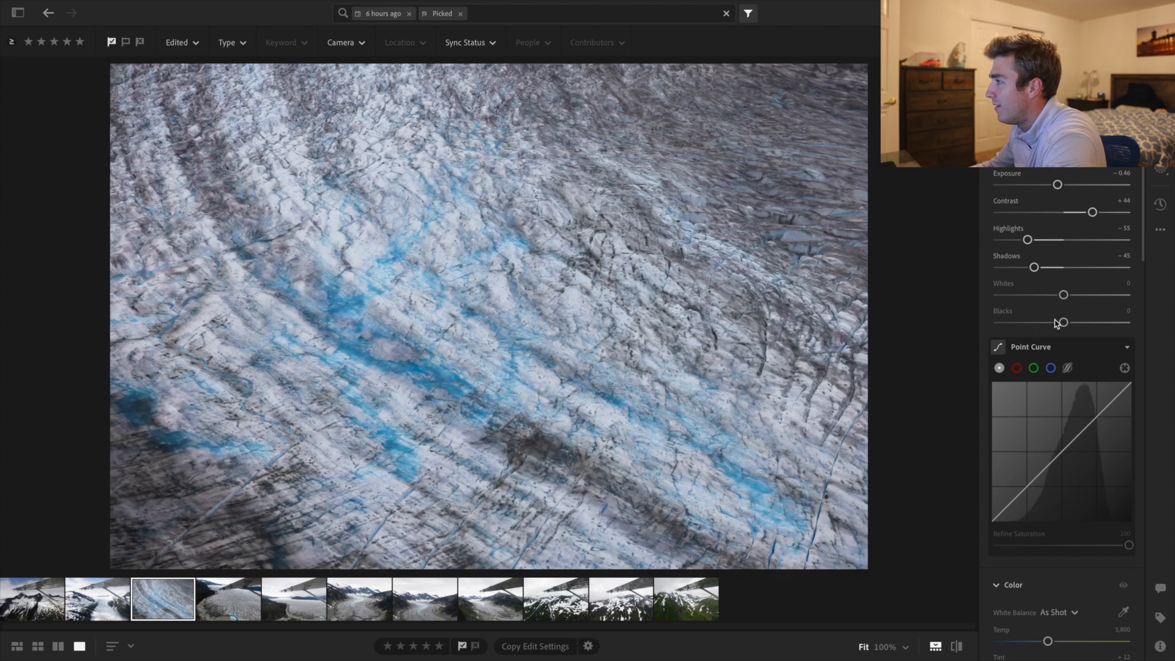
# Set the ice close-up's Vignette to -1 and Dehaze to +2
pyautogui.scroll(-15, 1057, 324)
pyautogui.scroll(-10, 1110, 320)
pyautogui.scroll(-3, 1021, 407)
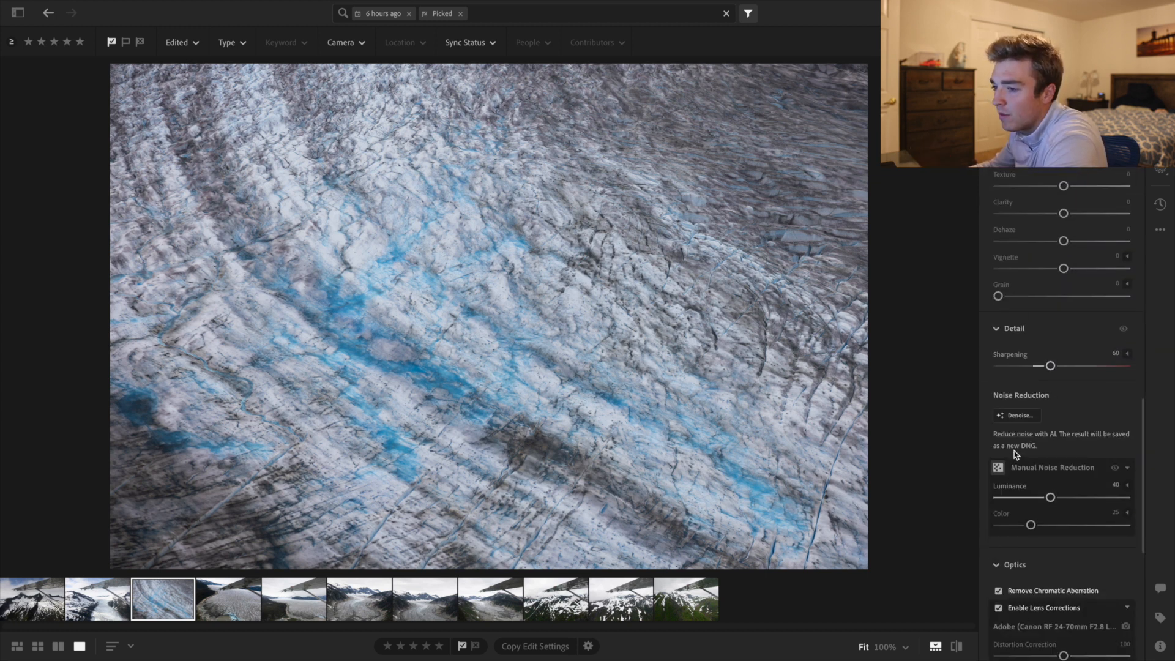
pyautogui.scroll(2, 1025, 273)
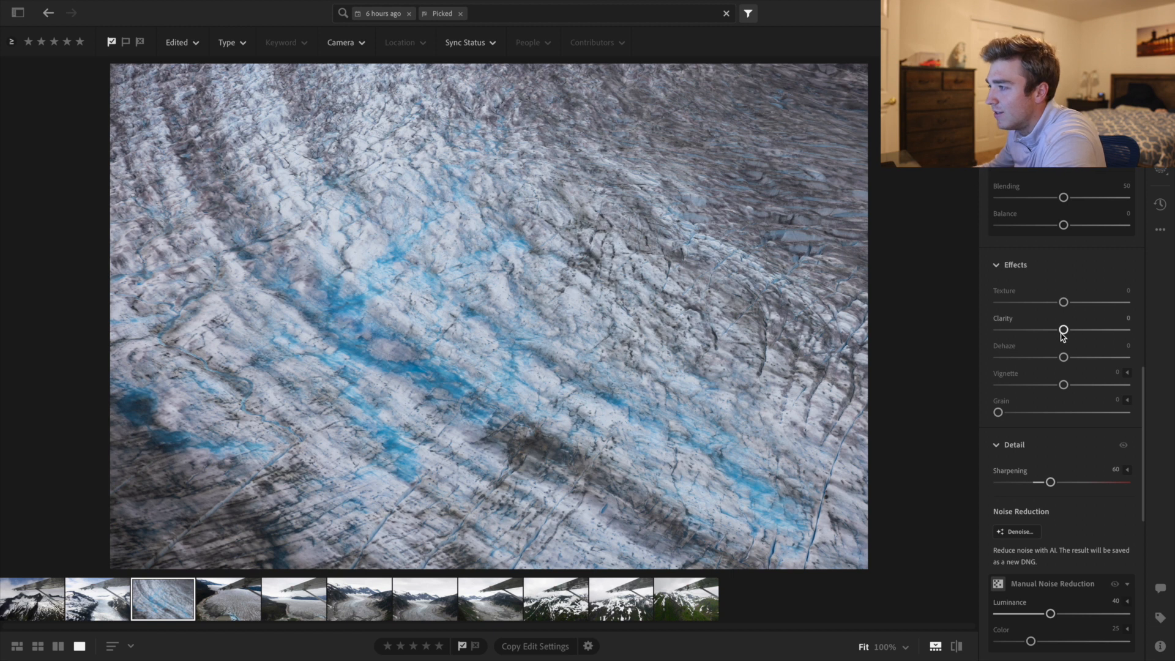
pyautogui.moveTo(1067, 385); pyautogui.dragTo(1071, 419)
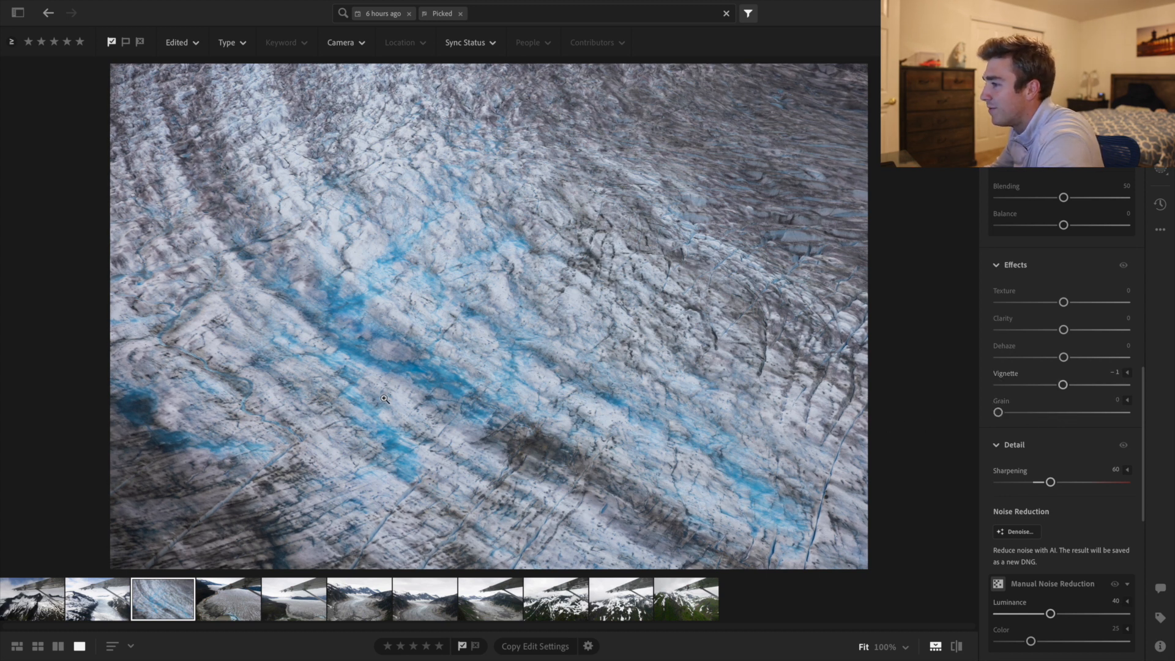
pyautogui.moveTo(1064, 358)
pyautogui.mouseDown()
pyautogui.moveTo(1097, 356)
pyautogui.moveTo(1002, 357)
pyautogui.moveTo(1133, 358)
pyautogui.moveTo(1057, 358)
pyautogui.moveTo(1070, 361)
pyautogui.mouseUp()
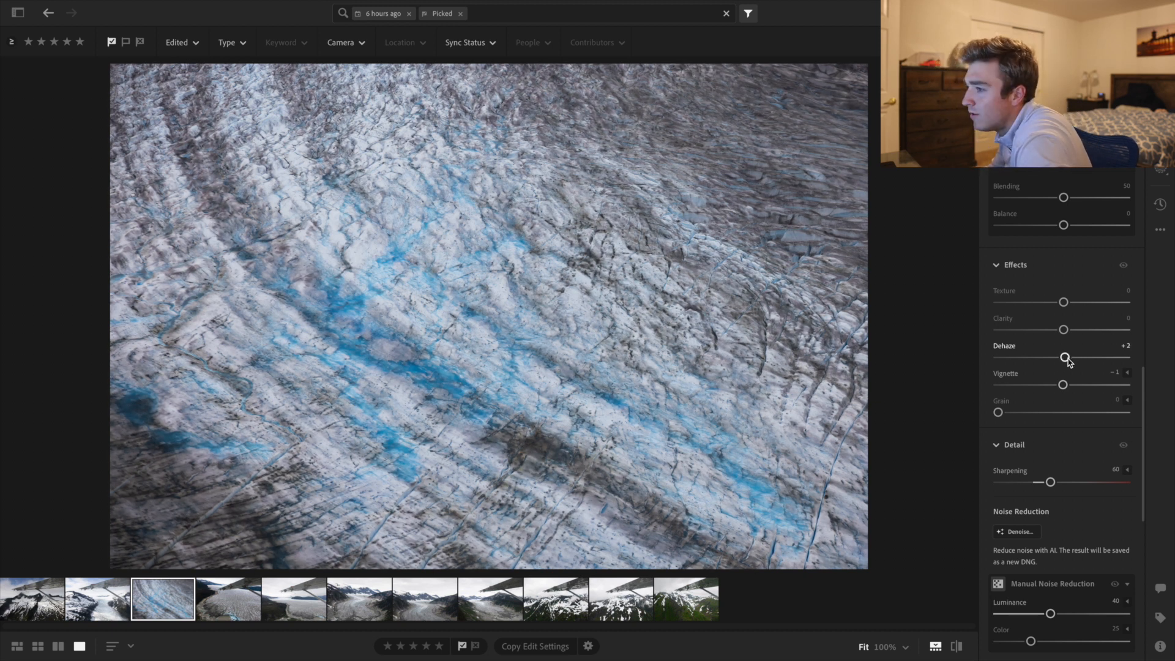
# Set the ice close-up's Clarity to +25 and Texture to +4, and compare the edit with the original
pyautogui.click(437, 373)
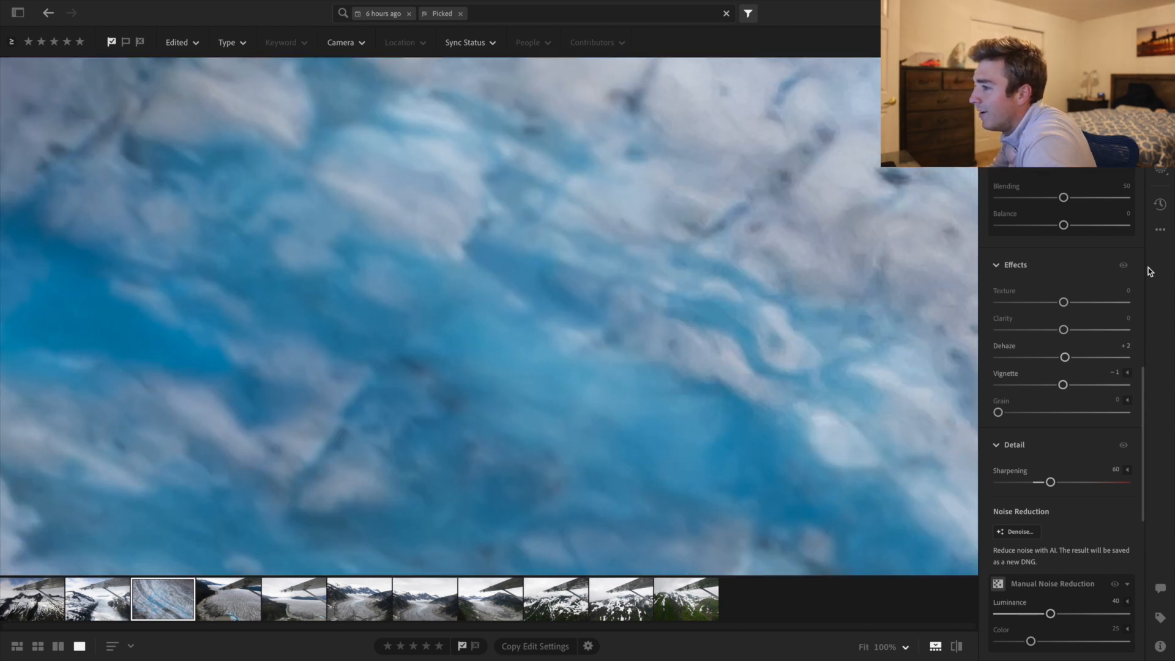
pyautogui.moveTo(1064, 330); pyautogui.dragTo(1086, 340)
pyautogui.click(362, 302)
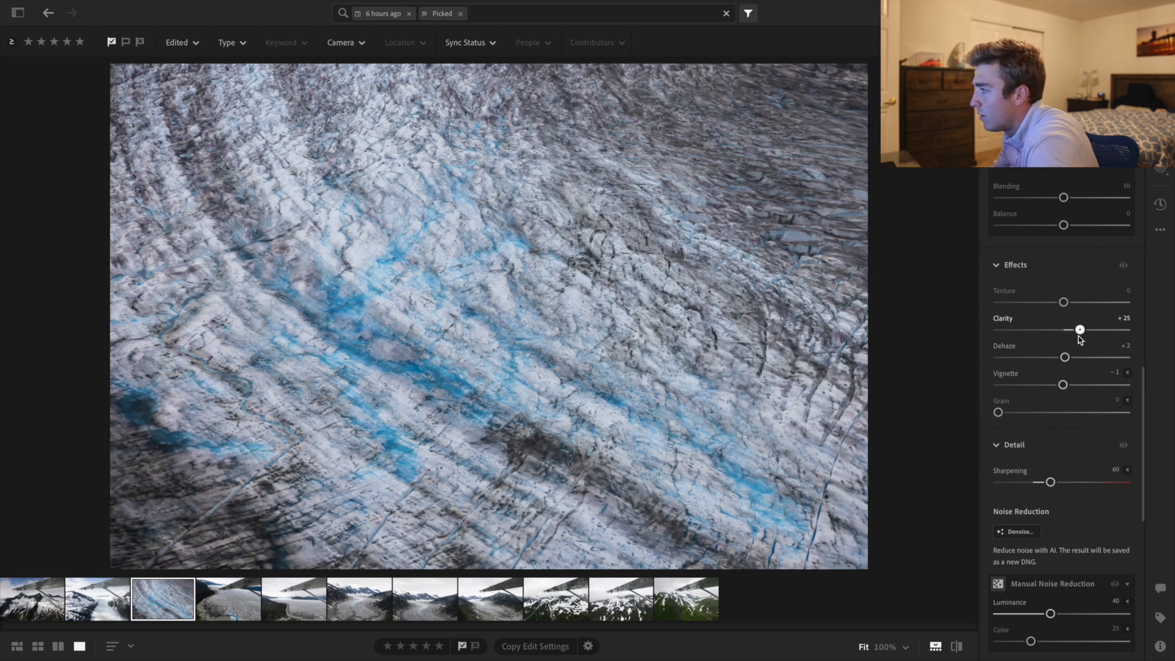
pyautogui.moveTo(1064, 302)
pyautogui.mouseDown()
pyautogui.moveTo(1036, 303)
pyautogui.moveTo(1164, 316)
pyautogui.moveTo(999, 325)
pyautogui.moveTo(1066, 321)
pyautogui.mouseUp()
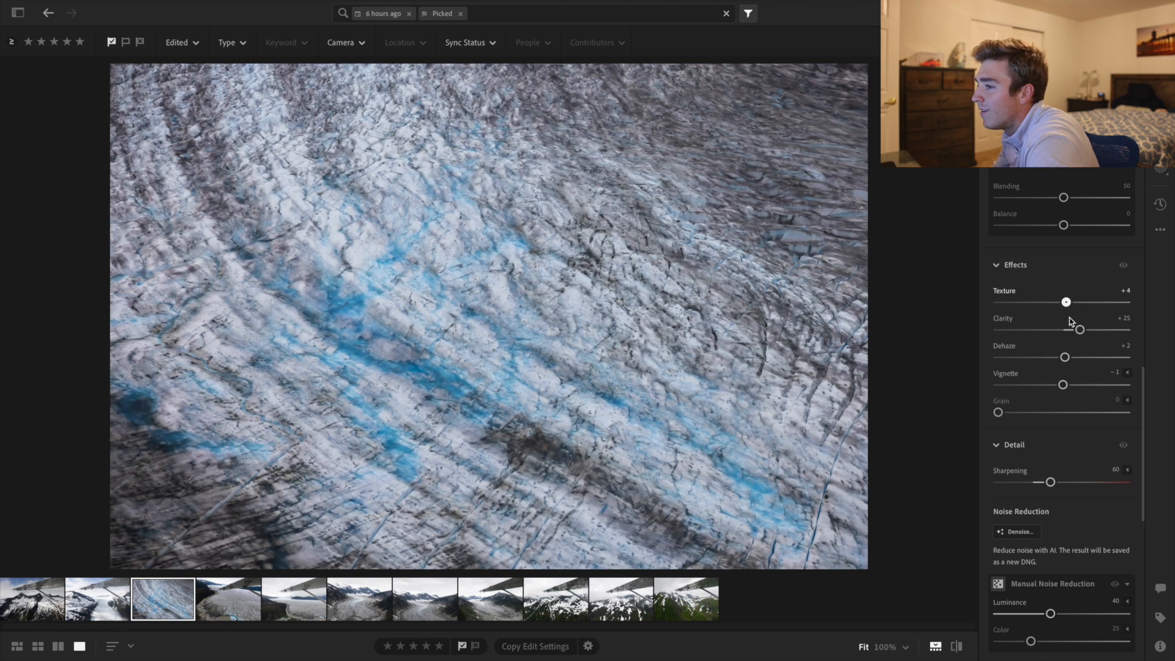
pyautogui.scroll(-10, 1070, 321)
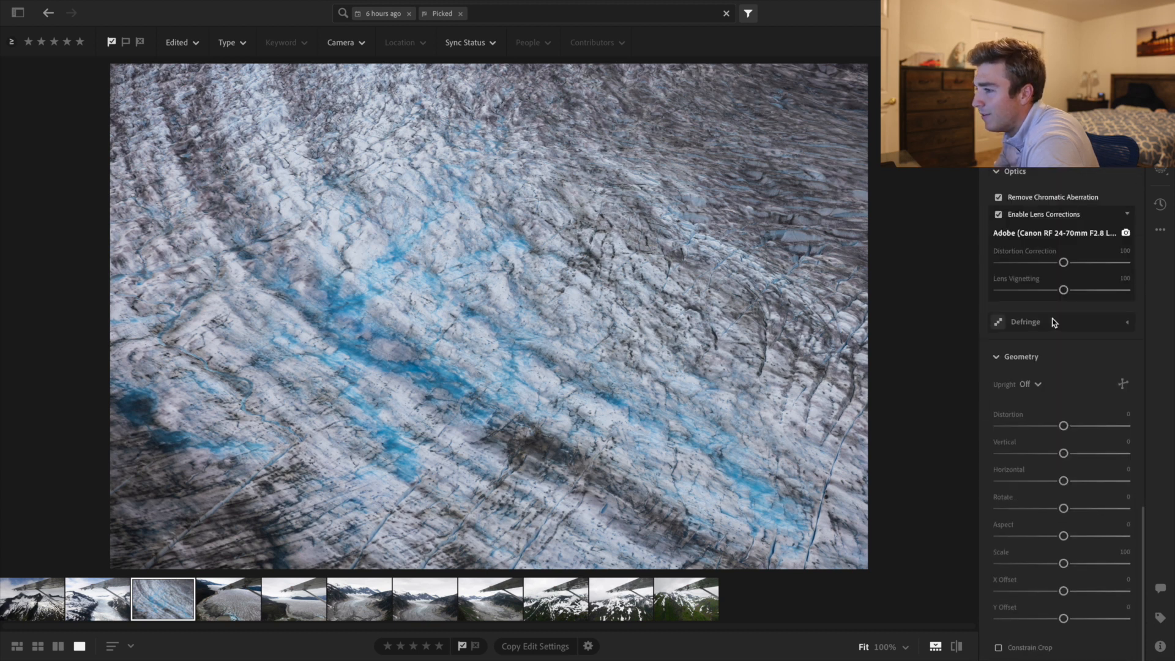
pyautogui.scroll(10, 1053, 323)
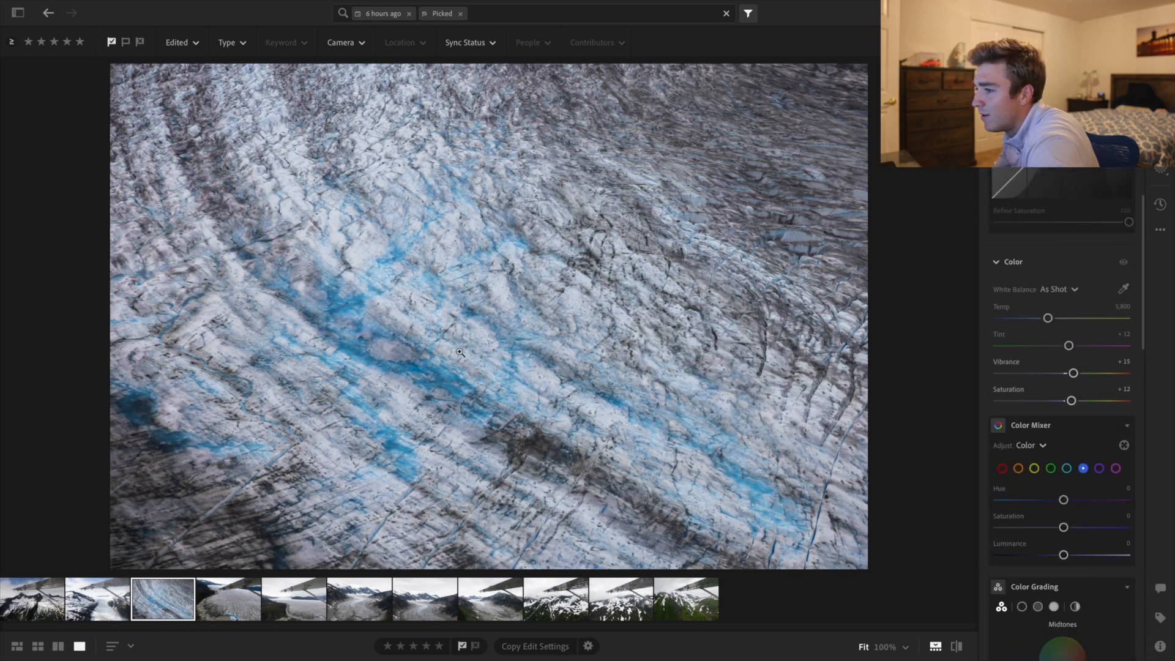
pyautogui.click(956, 648)
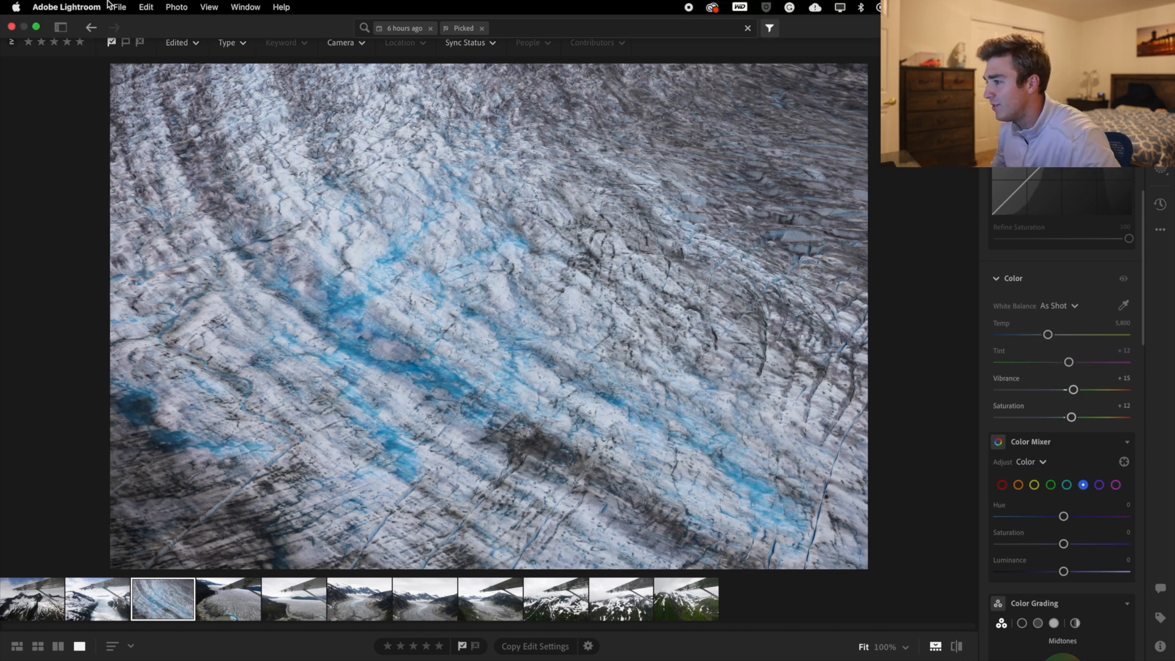
# Preview the ice close-up's export at 100% and fitted to the window, and close it without exporting
pyautogui.click(119, 7)
pyautogui.click(120, 80)
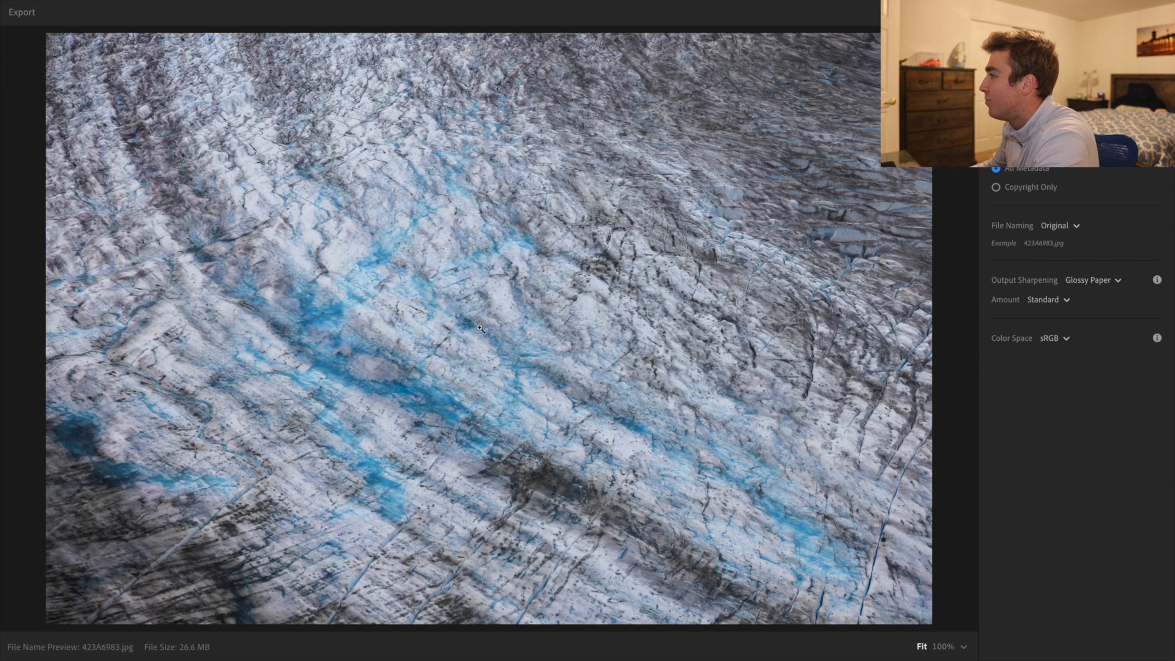
pyautogui.click(421, 404)
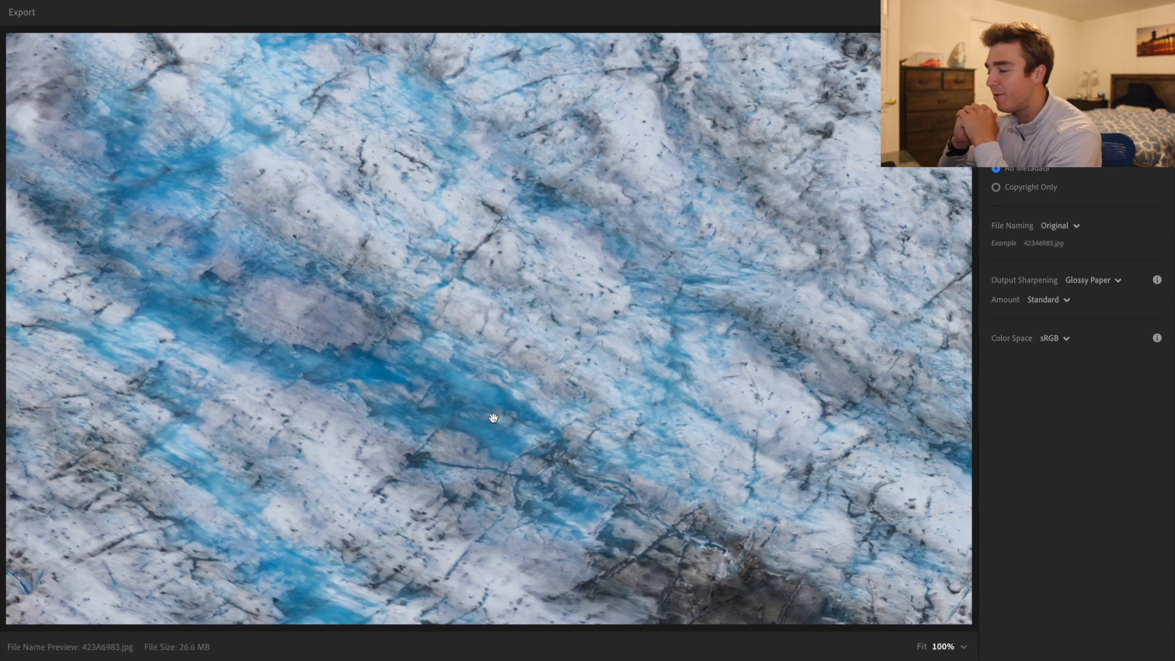
pyautogui.moveTo(508, 405); pyautogui.dragTo(375, 467)
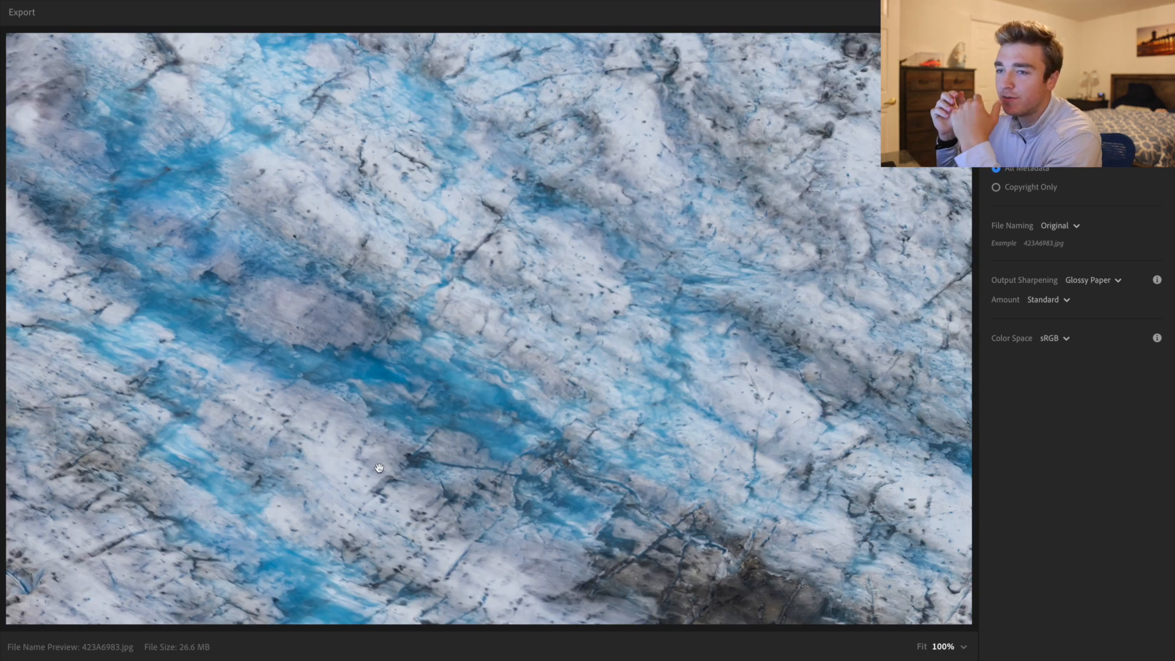
pyautogui.moveTo(688, 288); pyautogui.dragTo(477, 405)
pyautogui.click(477, 405)
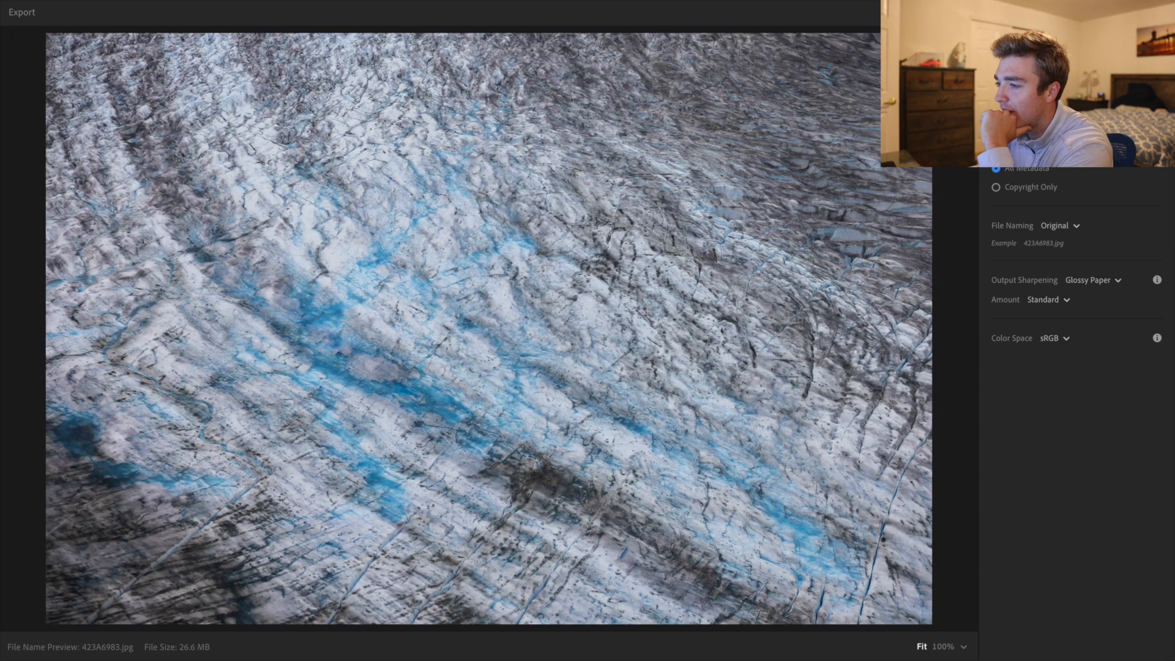
pyautogui.press('Escape')
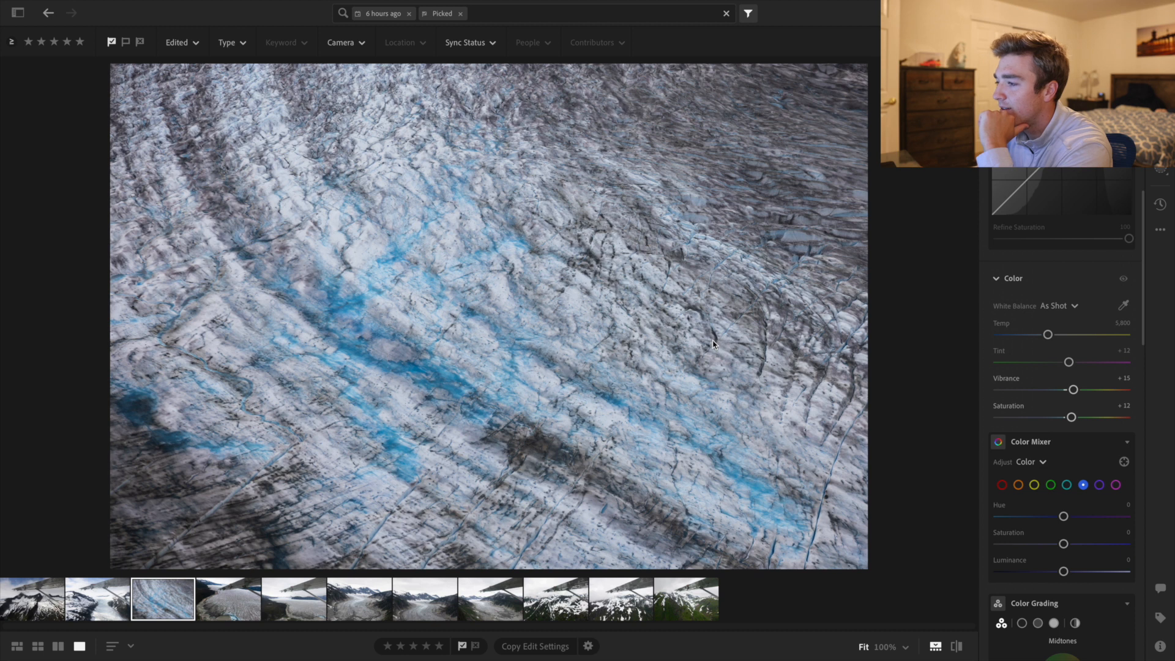
# Open the glacier valley photo with the plane wing and set Exposure to -1.22, Contrast to +26, Highlights to -32 and Shadows to +15
pyautogui.click(98, 590)
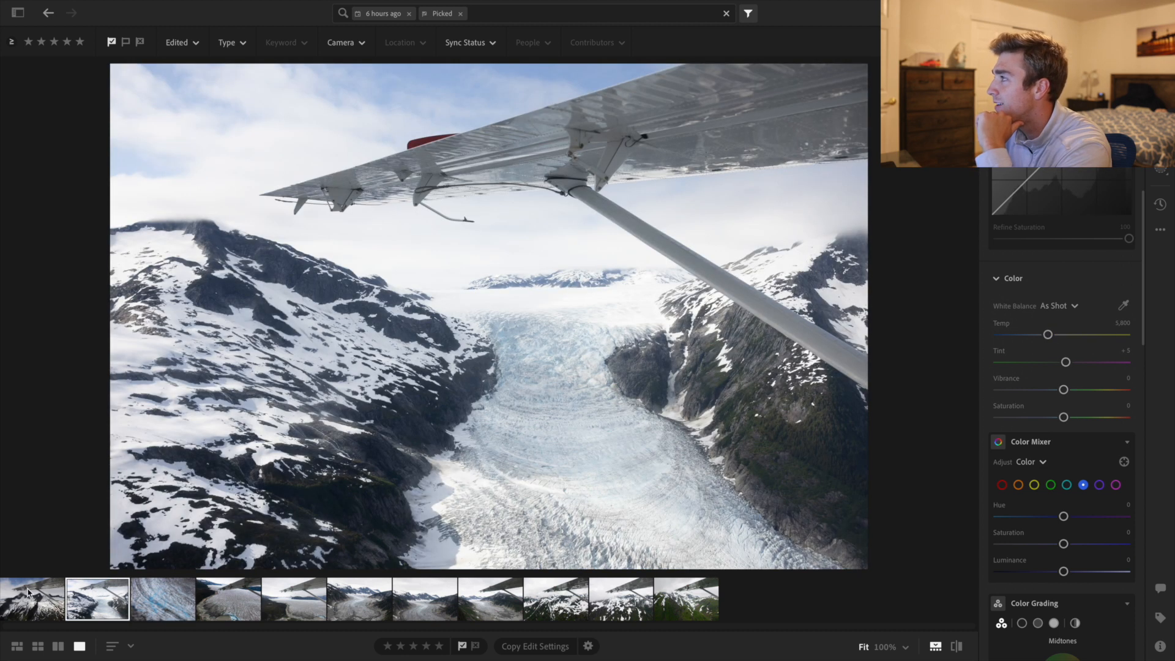
pyautogui.scroll(5, 1090, 230)
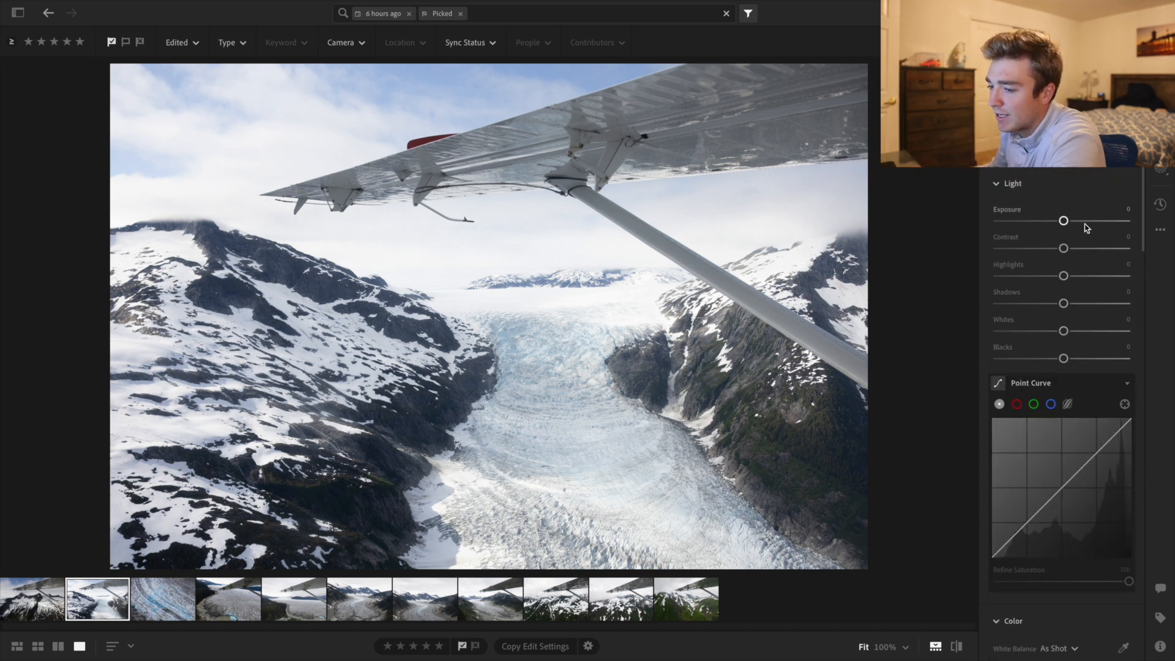
pyautogui.moveTo(1066, 214); pyautogui.dragTo(1077, 303)
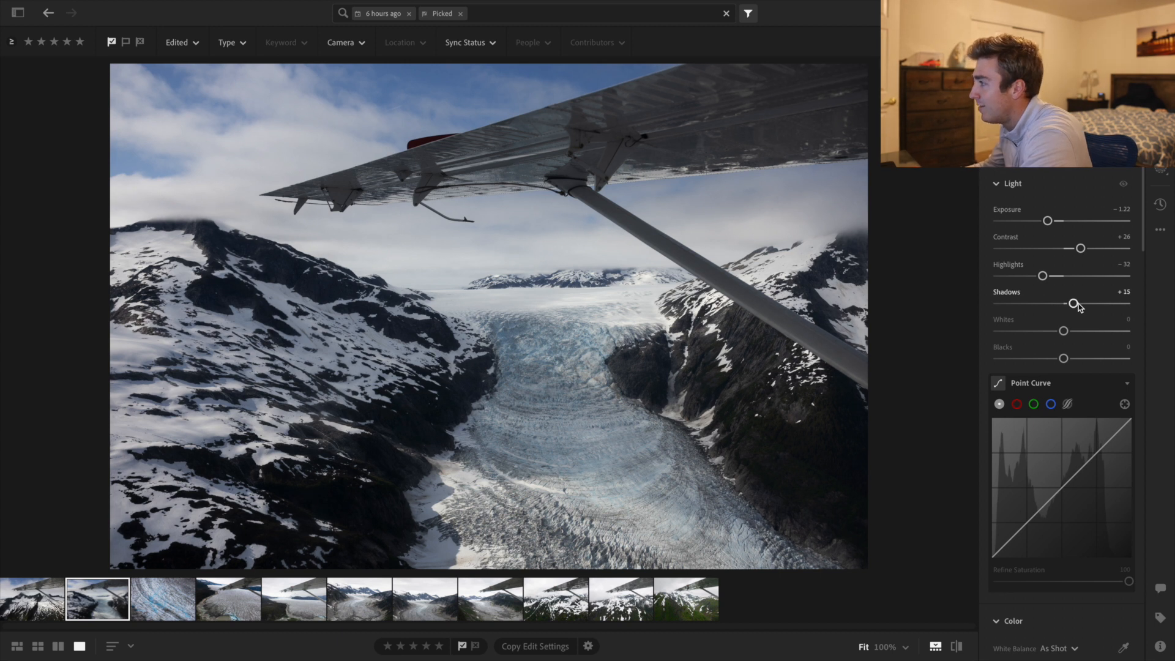
# Set the glacier valley photo's Vibrance to +22 and Saturation to +26, and check its crop framing without changing it
pyautogui.scroll(-7, 1064, 329)
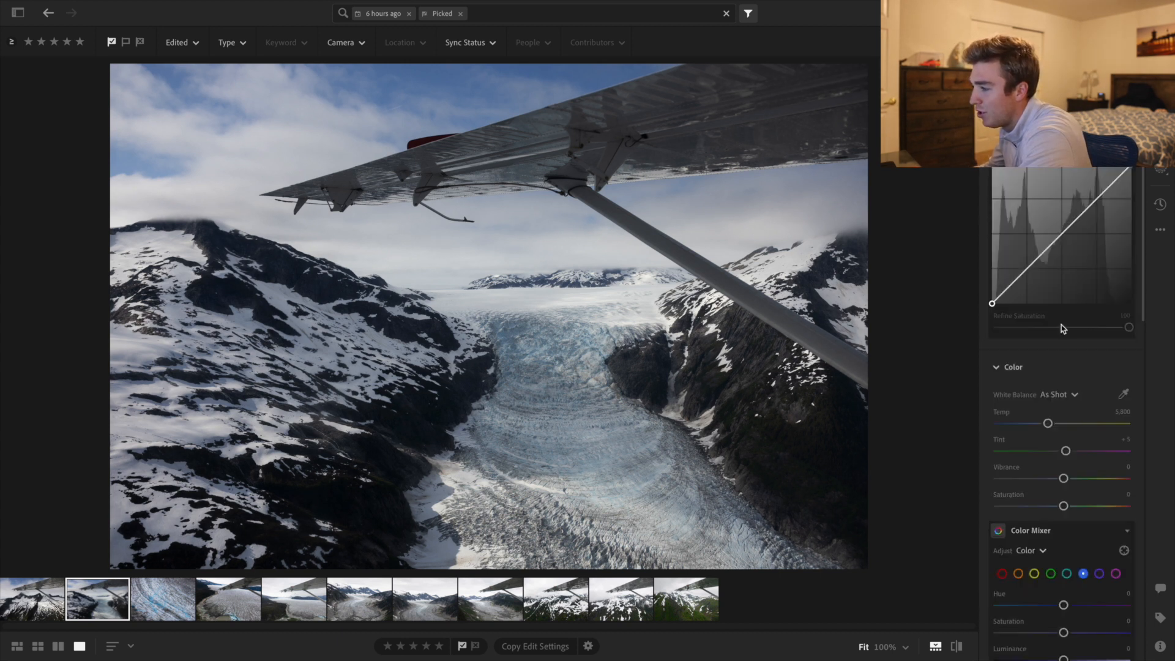
pyautogui.moveTo(1073, 333); pyautogui.dragTo(1081, 356)
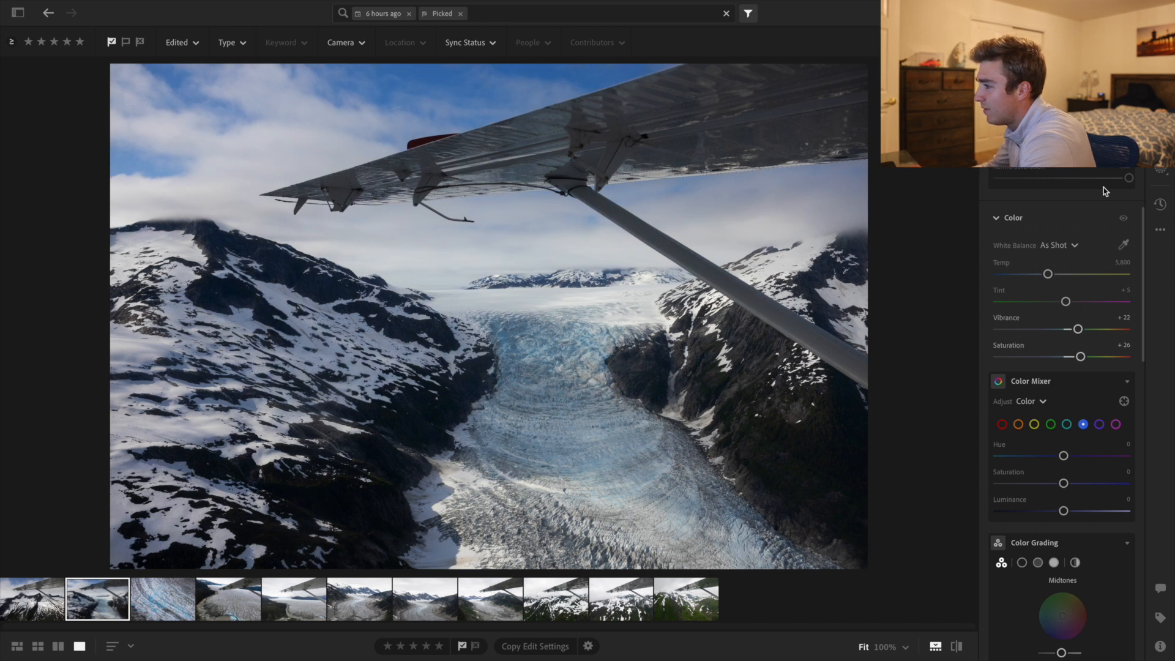
pyautogui.click(1160, 117)
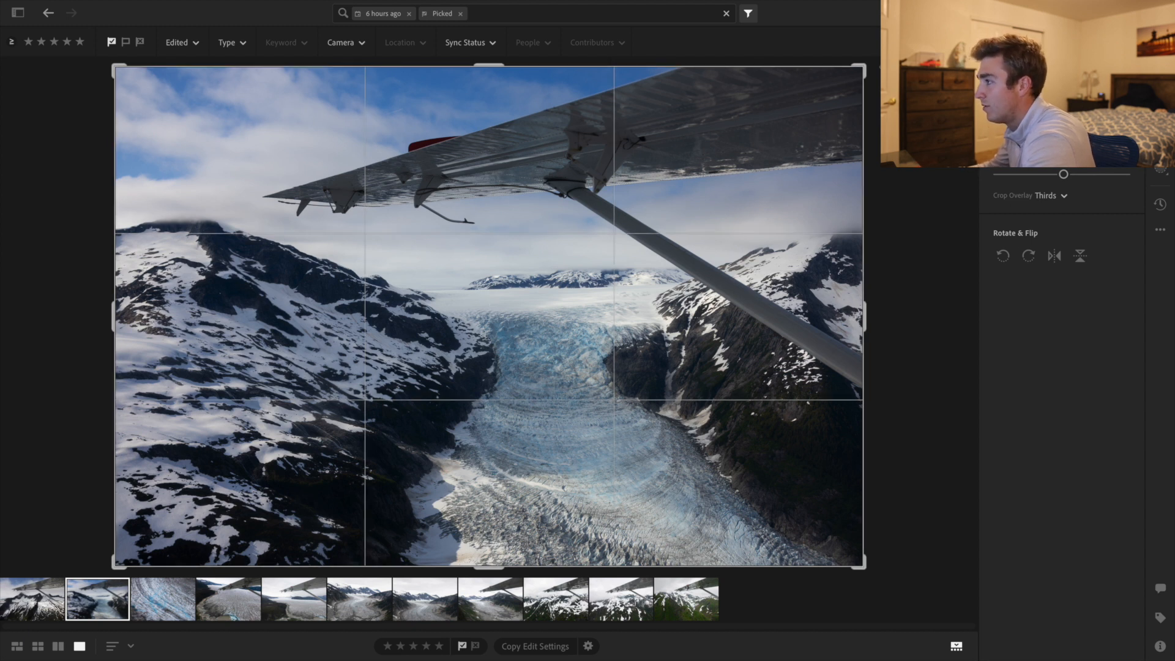
pyautogui.click(1160, 66)
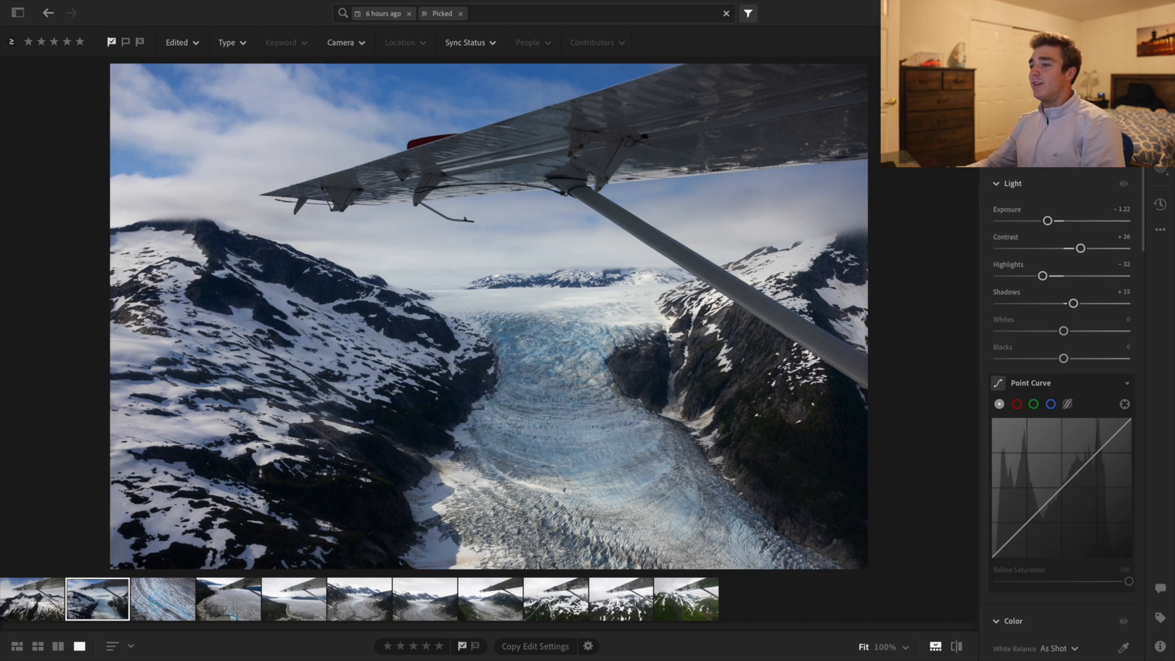
# Apply the Adobe Vivid profile to the glacier valley photo and set its white balance Temp to 5,895
pyautogui.click(1048, 151)
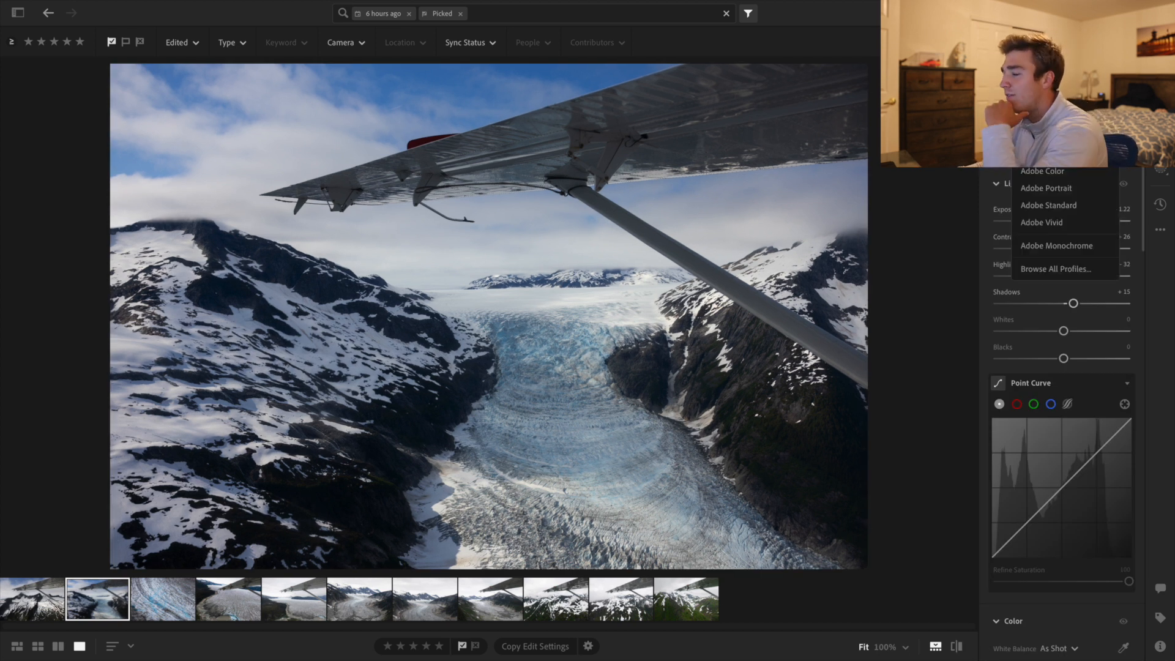
pyautogui.click(1047, 222)
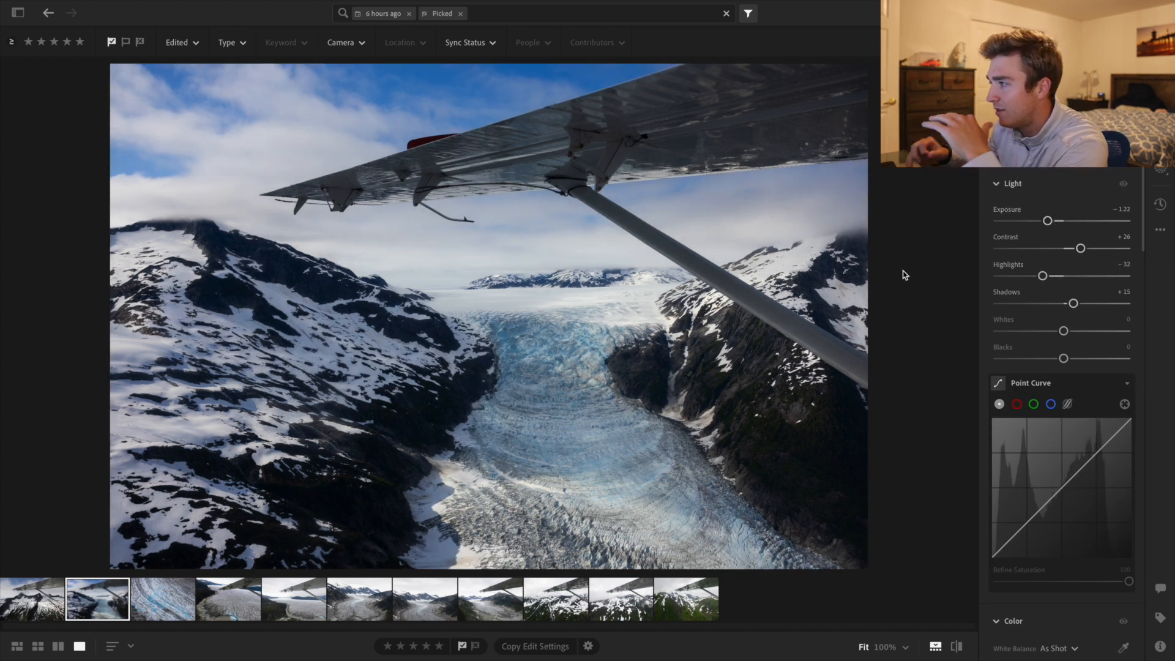
pyautogui.scroll(-3, 1097, 276)
pyautogui.scroll(-4, 1096, 275)
pyautogui.click(1048, 314)
pyautogui.moveTo(1059, 317)
pyautogui.mouseDown()
pyautogui.moveTo(1070, 319)
pyautogui.moveTo(1052, 324)
pyautogui.mouseUp()
pyautogui.scroll(-3, 1053, 323)
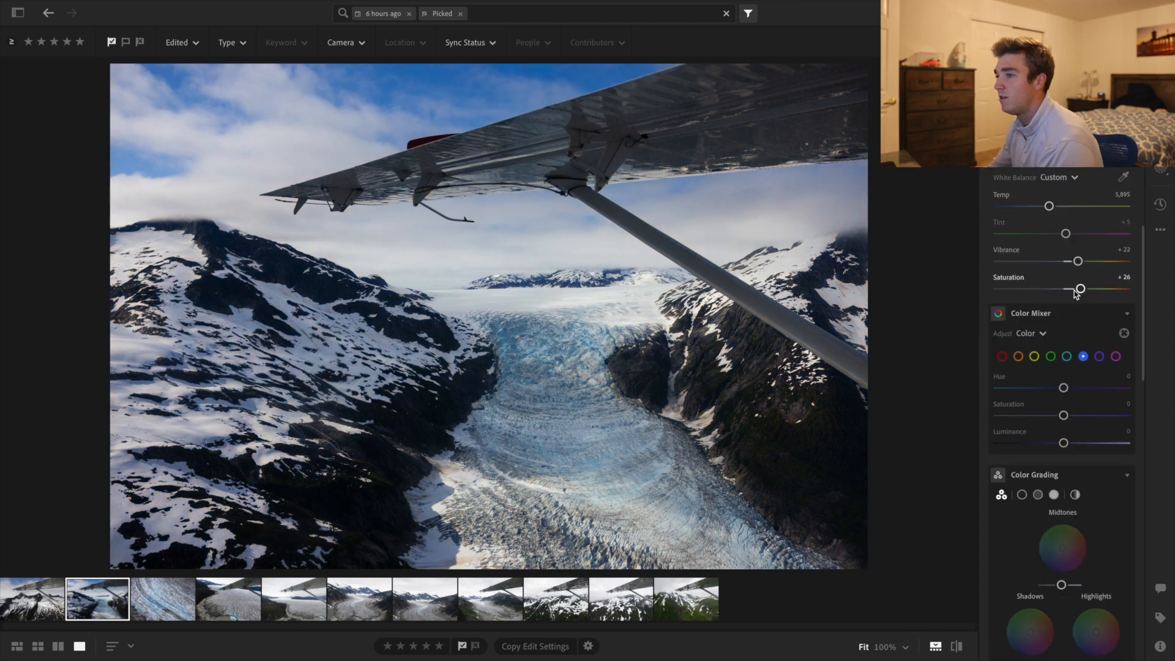
# Set the glacier valley photo's Vibrance and Saturation to +13 each, and compare the edit with the original
pyautogui.moveTo(1078, 261); pyautogui.dragTo(1073, 292)
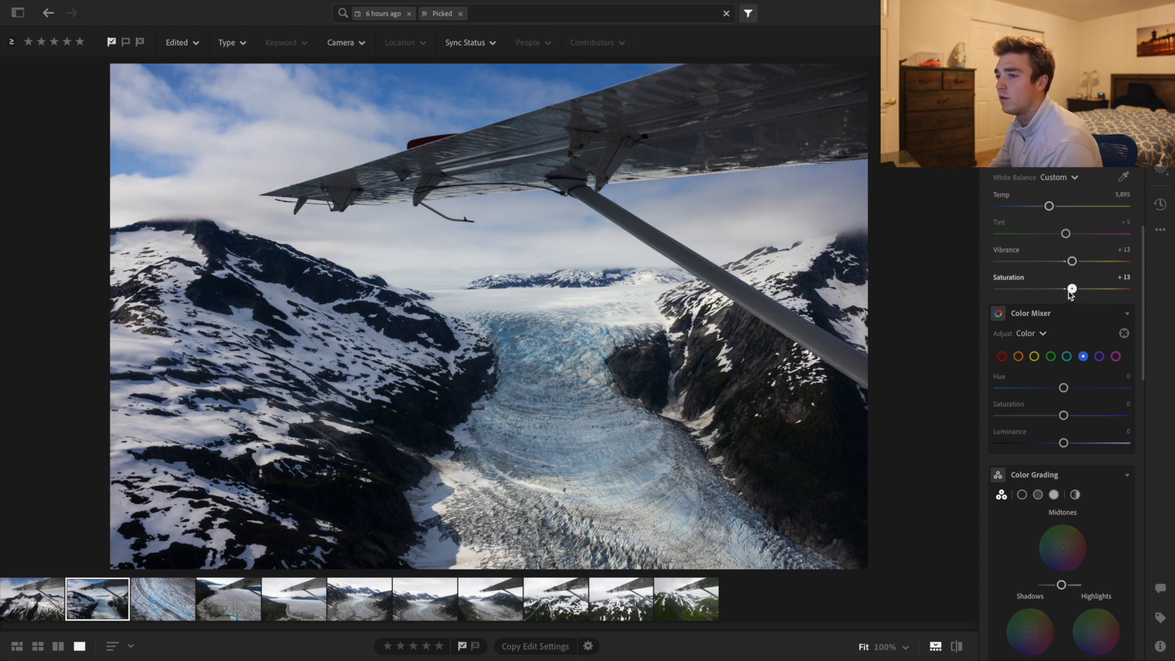
pyautogui.click(957, 646)
pyautogui.click(957, 646)
pyautogui.click(957, 647)
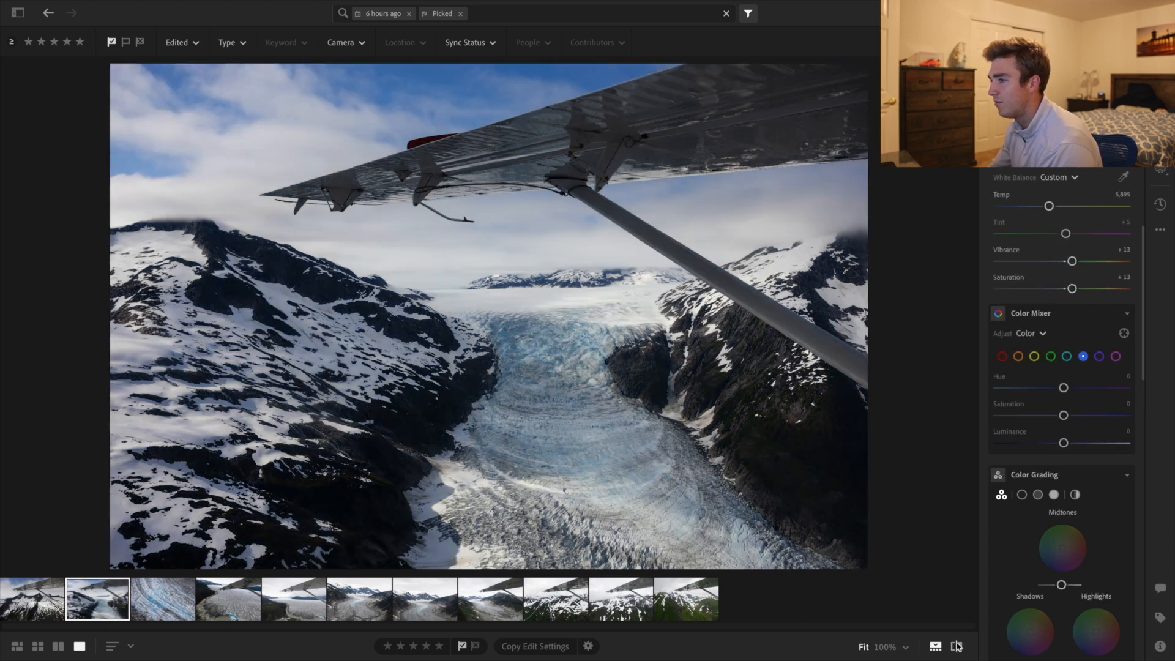
# Brighten the dark areas of the glacier valley photo by setting Shadows to +65 and Blacks to +46
pyautogui.scroll(10, 1053, 351)
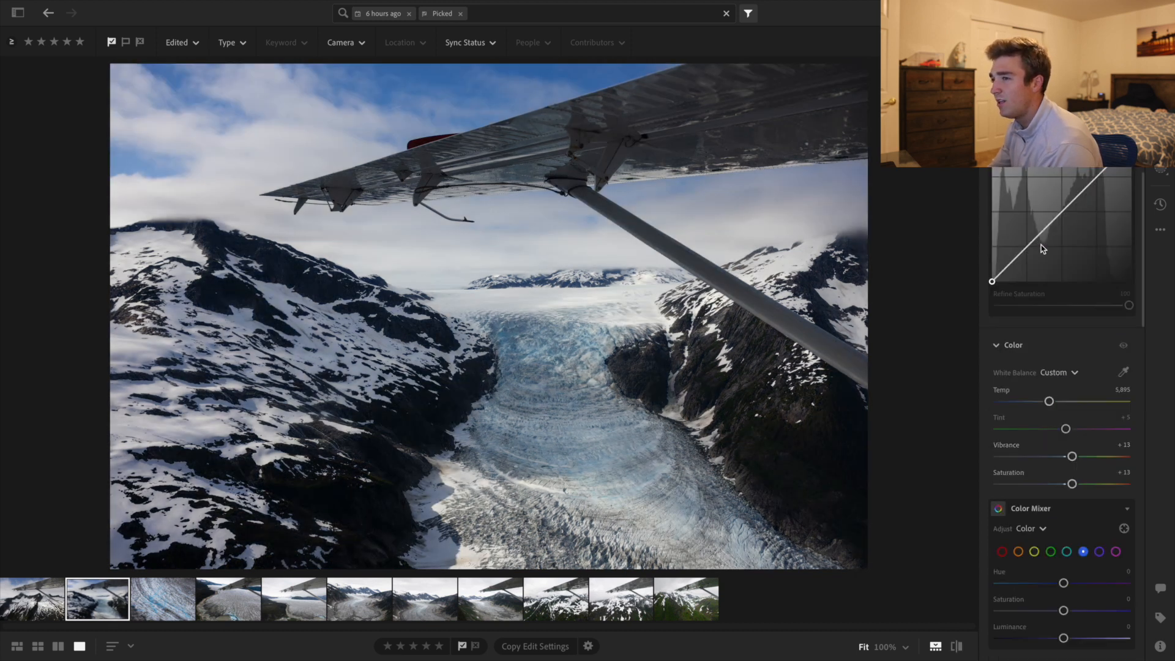
pyautogui.moveTo(1073, 303); pyautogui.dragTo(1106, 305)
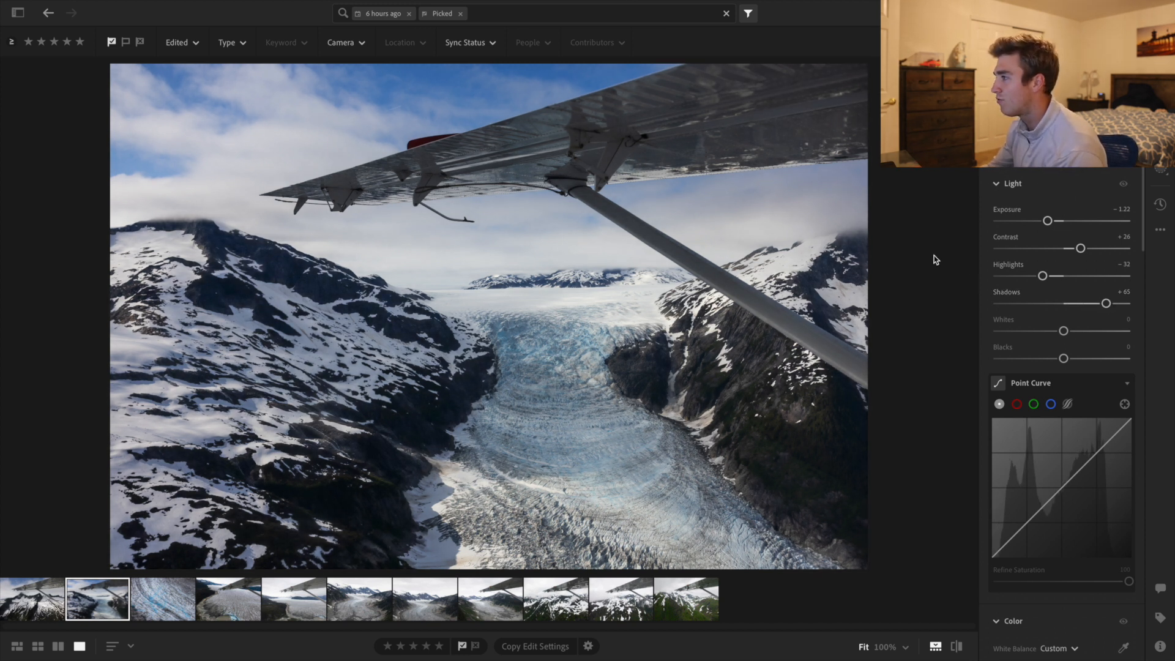
pyautogui.moveTo(1063, 359); pyautogui.dragTo(1094, 359)
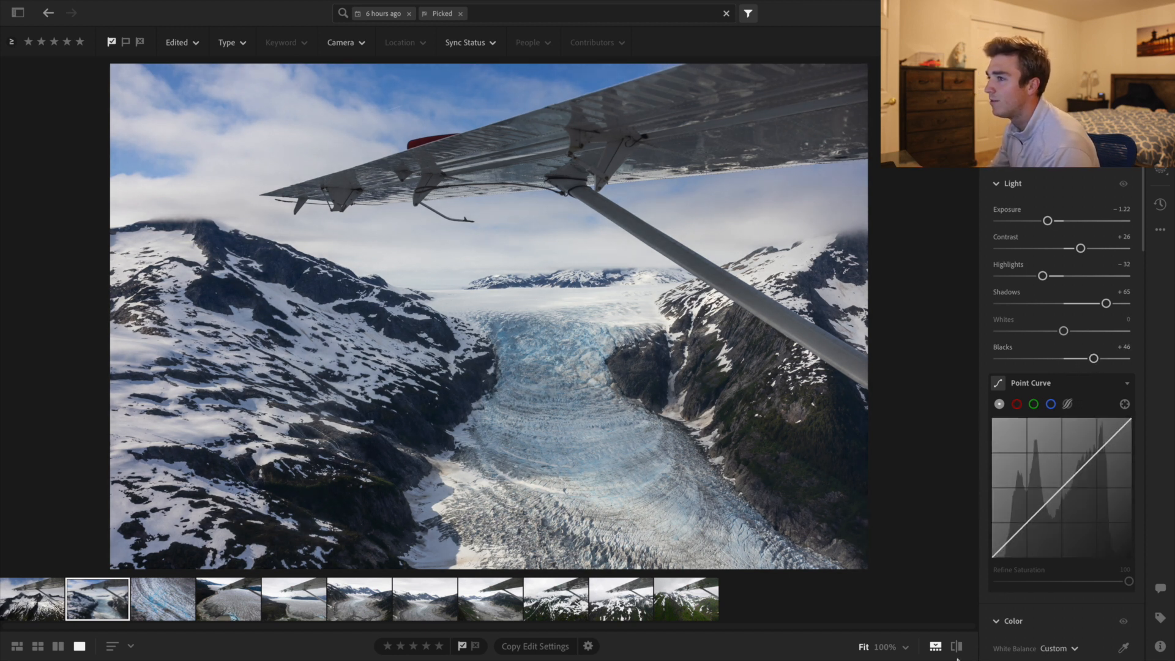
# Set the glacier valley photo's Sharpening to 60, Dehaze to +14 and Clarity to +7
pyautogui.scroll(-3, 1008, 461)
pyautogui.scroll(-13, 1008, 461)
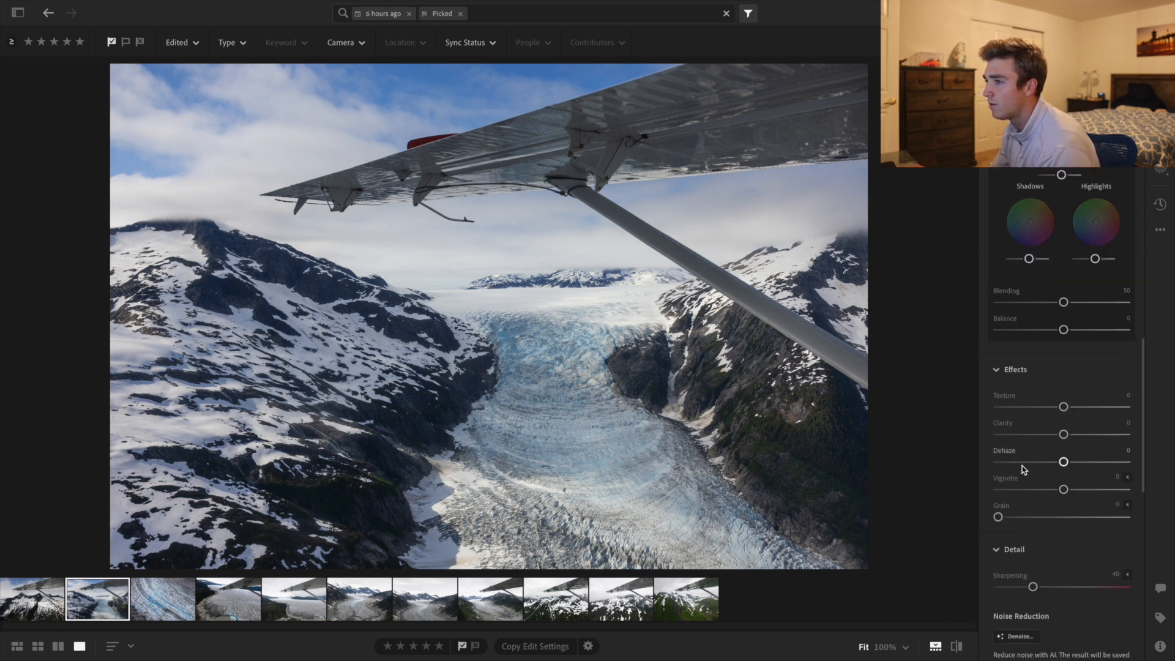
pyautogui.moveTo(1037, 592); pyautogui.dragTo(1056, 592)
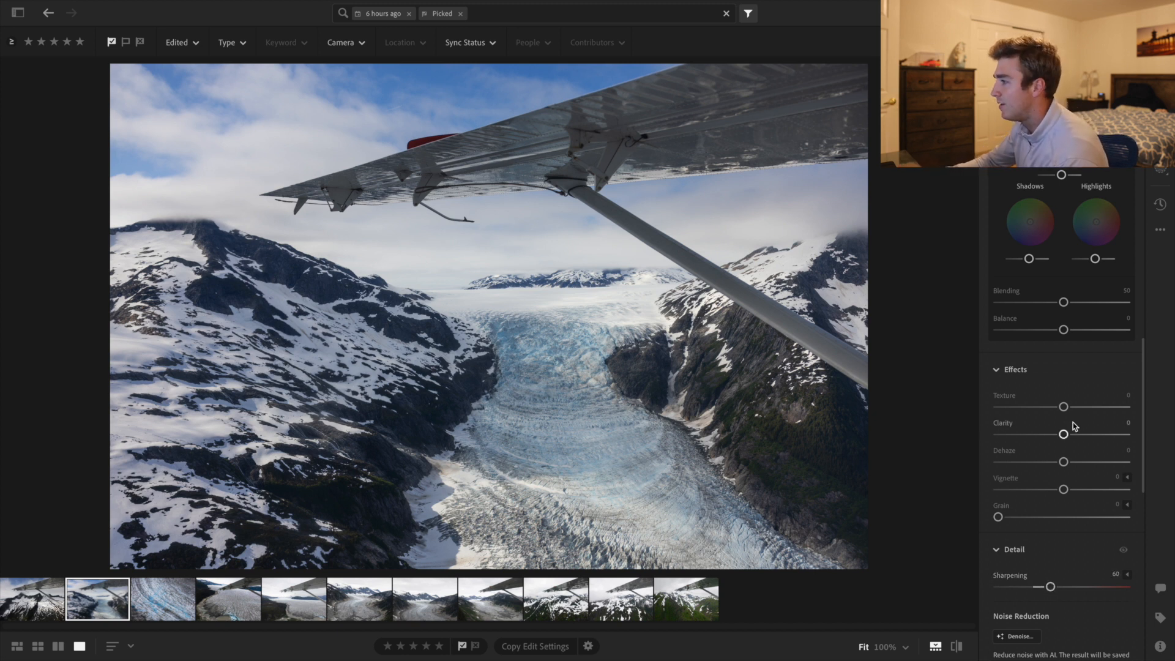
pyautogui.moveTo(1066, 463)
pyautogui.mouseDown()
pyautogui.moveTo(1128, 462)
pyautogui.moveTo(1079, 469)
pyautogui.mouseUp()
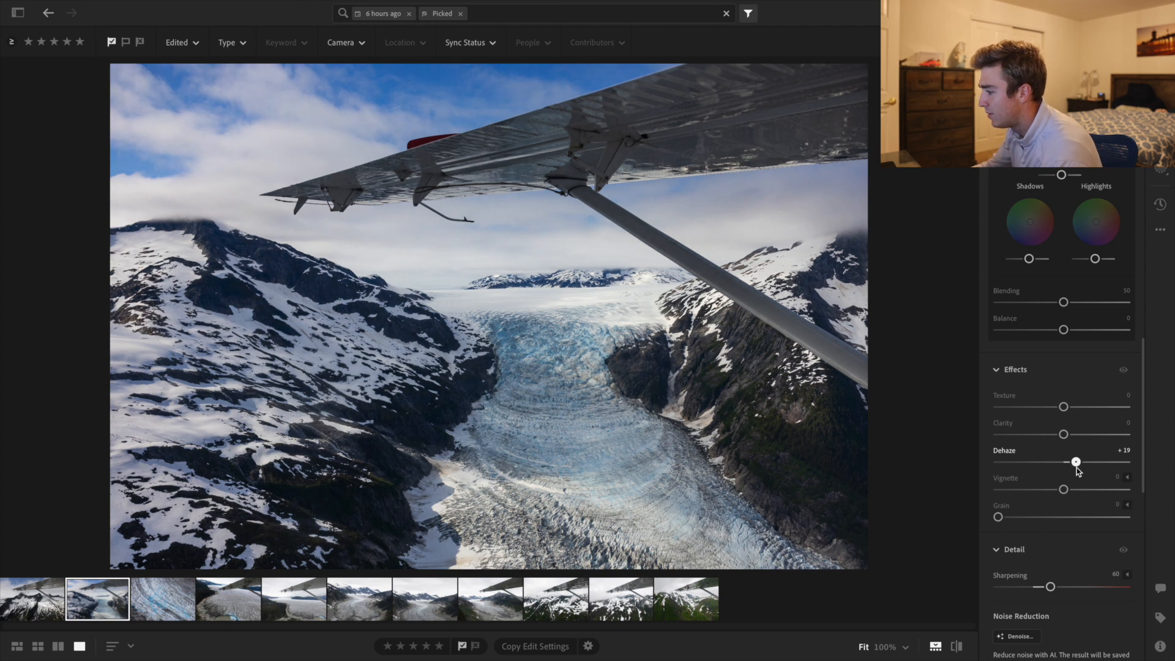
pyautogui.moveTo(1068, 435); pyautogui.dragTo(1071, 436)
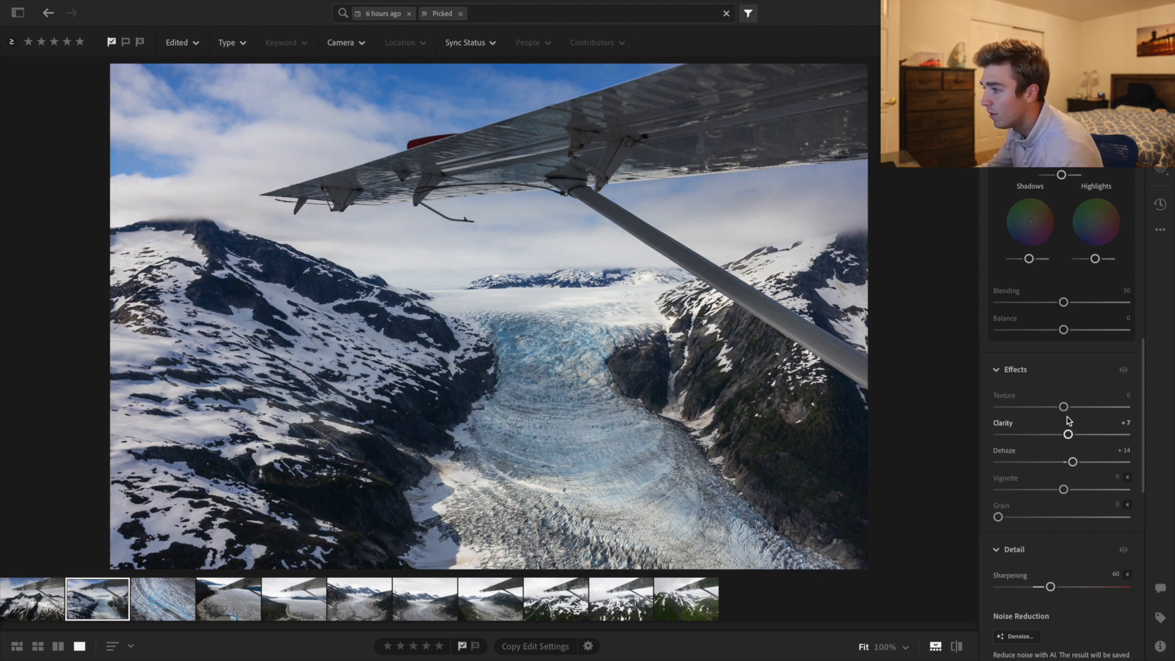
# Inspect the rock face and wing strut at 100% and set the manual Luminance noise reduction to 40
pyautogui.click(750, 339)
pyautogui.moveTo(748, 315); pyautogui.dragTo(716, 493)
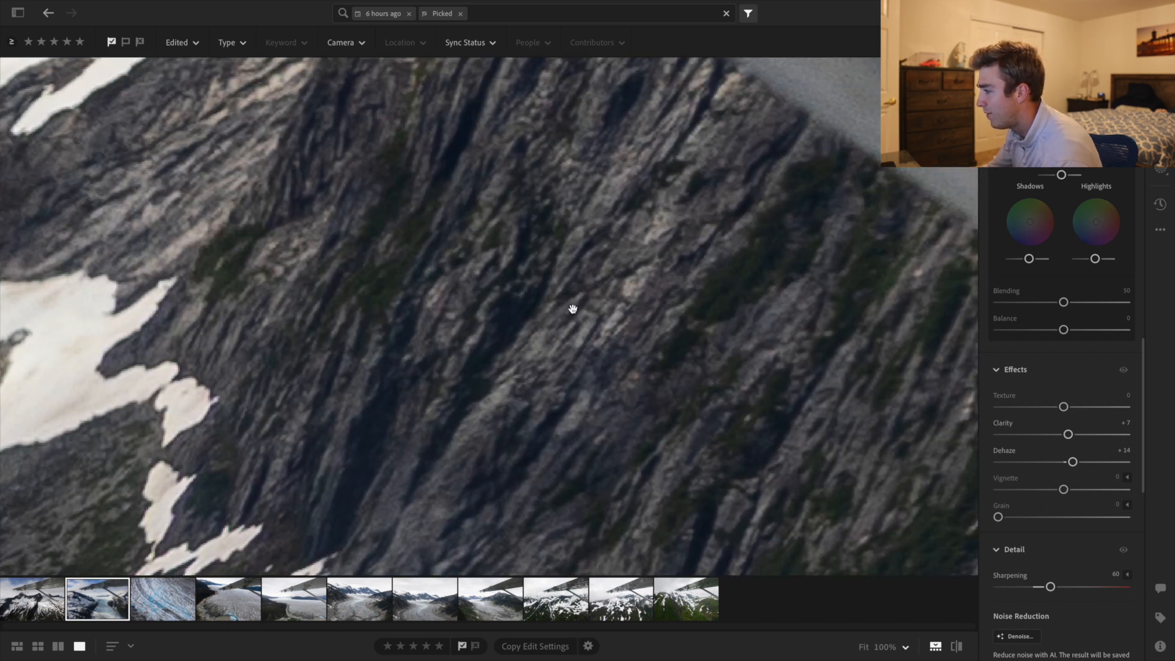
pyautogui.moveTo(860, 171); pyautogui.dragTo(583, 377)
pyautogui.moveTo(790, 208); pyautogui.dragTo(579, 387)
pyautogui.scroll(-5, 1076, 465)
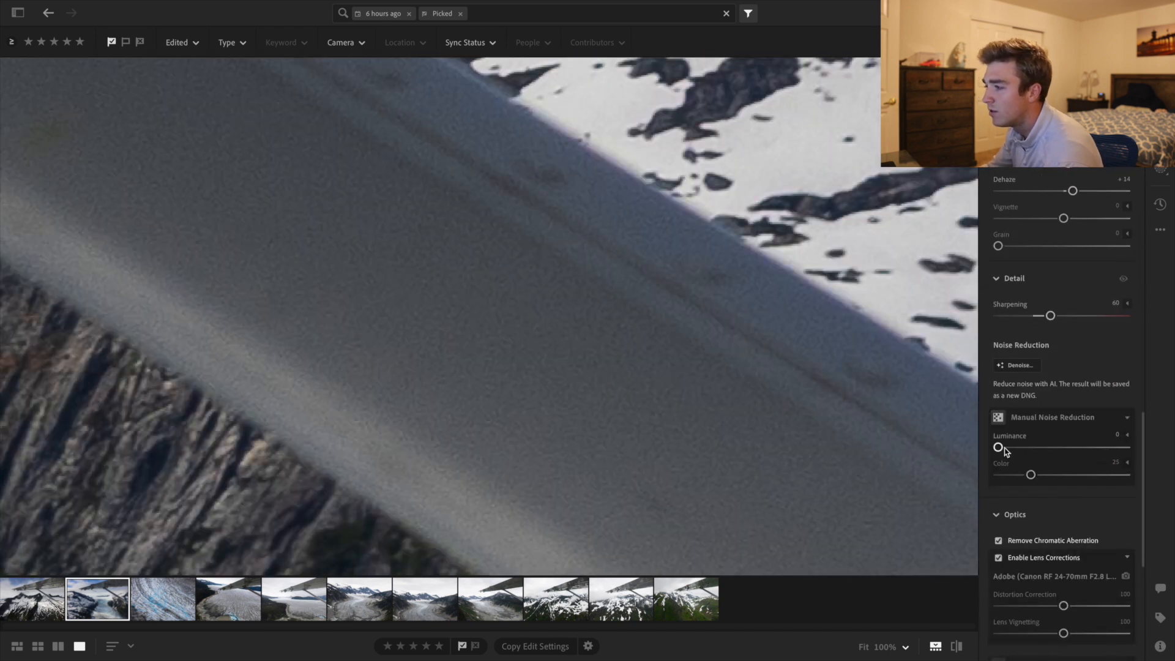
pyautogui.moveTo(1012, 450); pyautogui.dragTo(1052, 453)
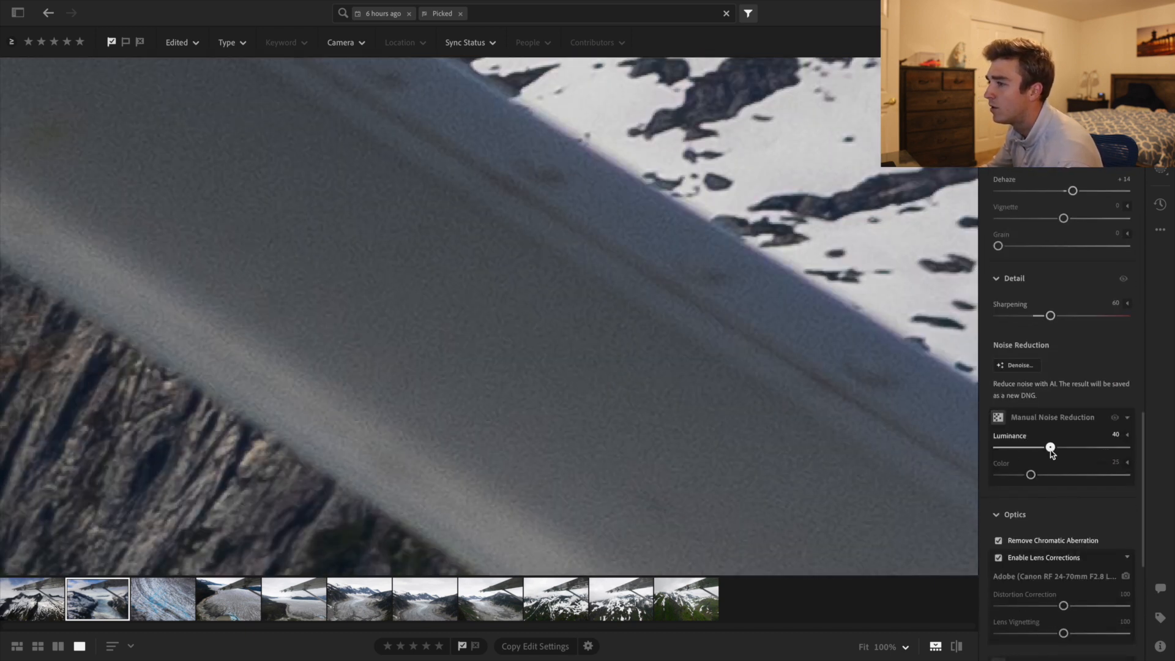
pyautogui.click(611, 402)
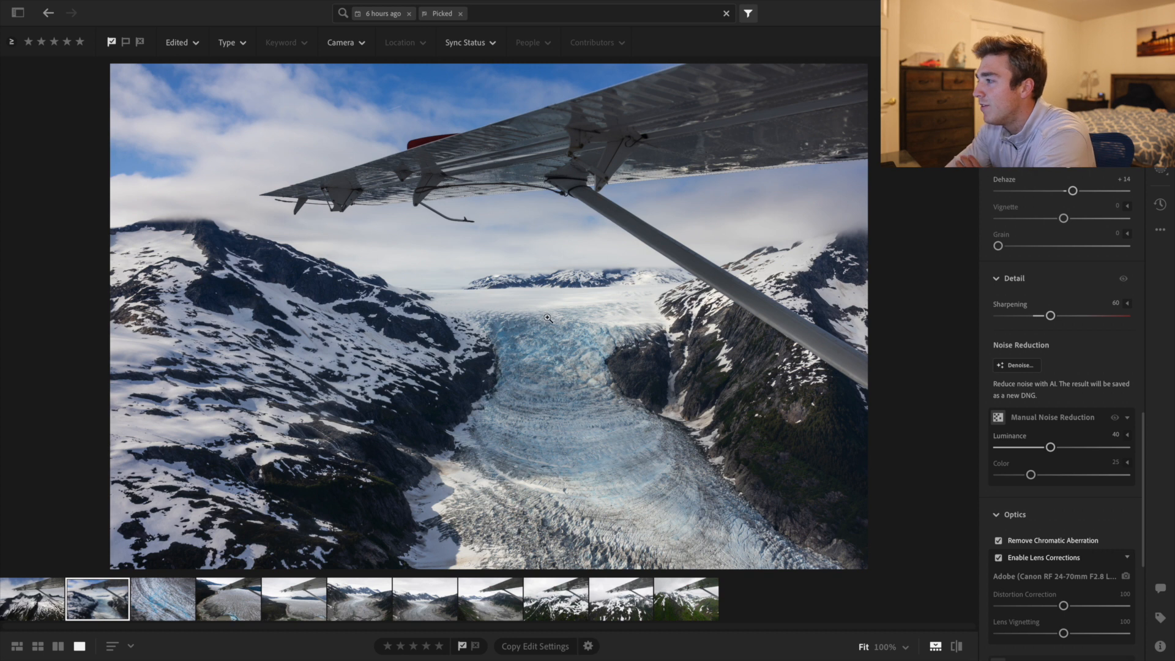
# Compare the edited glacier valley photo with its original
pyautogui.scroll(6, 1095, 177)
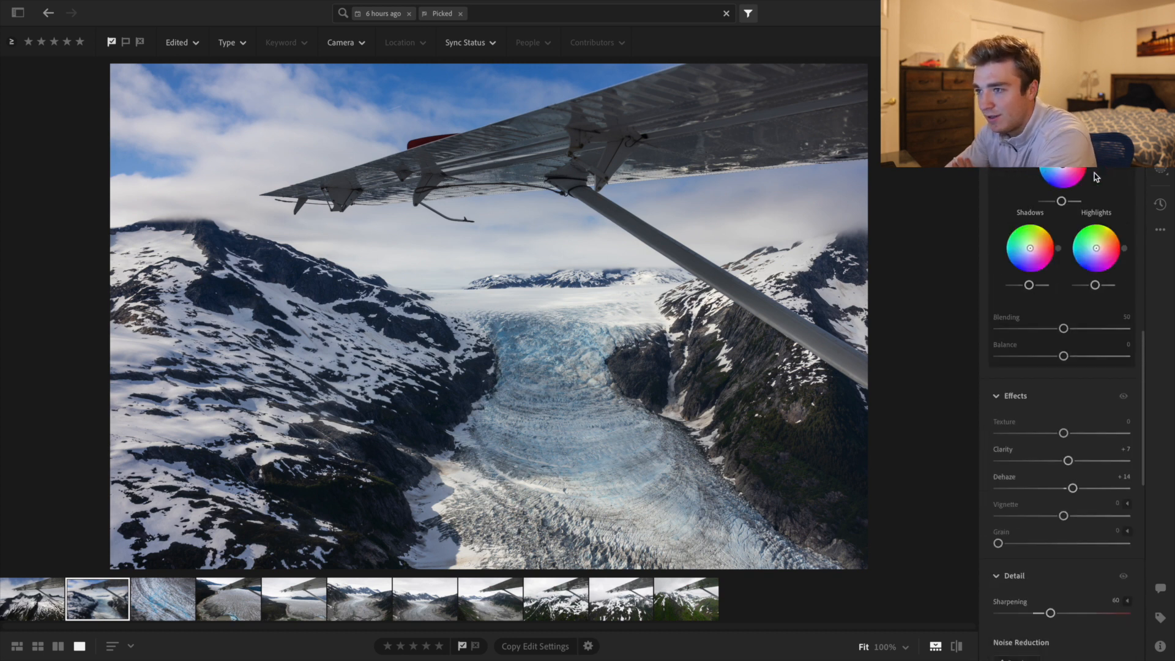
pyautogui.scroll(1, 1095, 177)
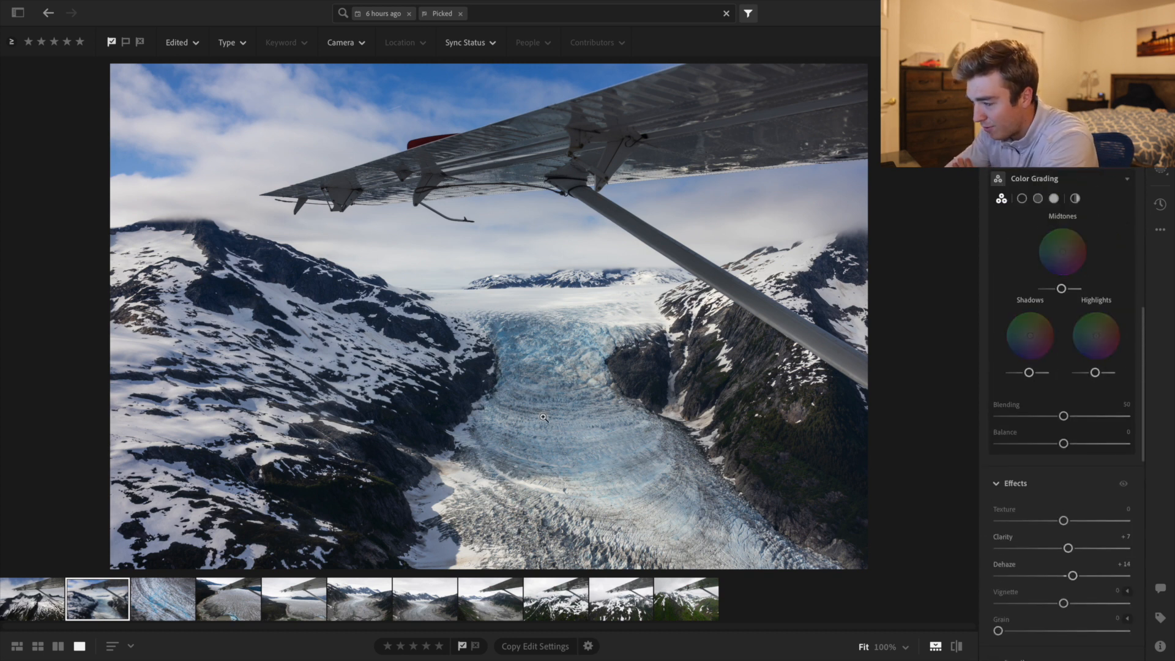
pyautogui.scroll(2, 1105, 294)
pyautogui.scroll(3, 1105, 294)
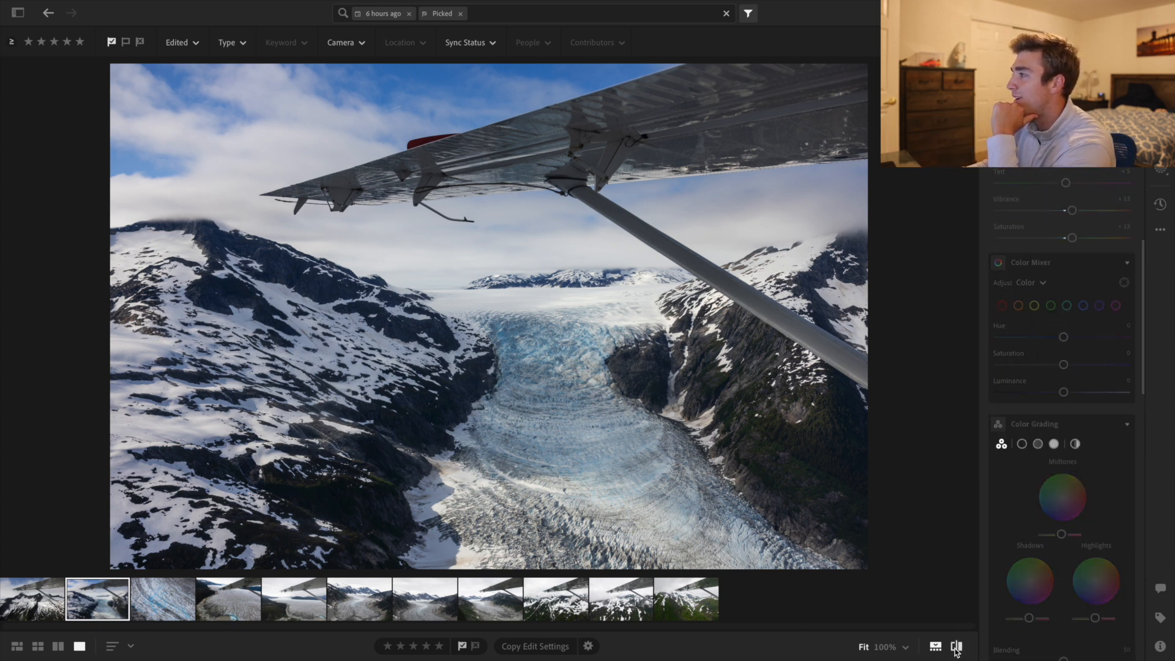
pyautogui.click(956, 648)
pyautogui.click(957, 649)
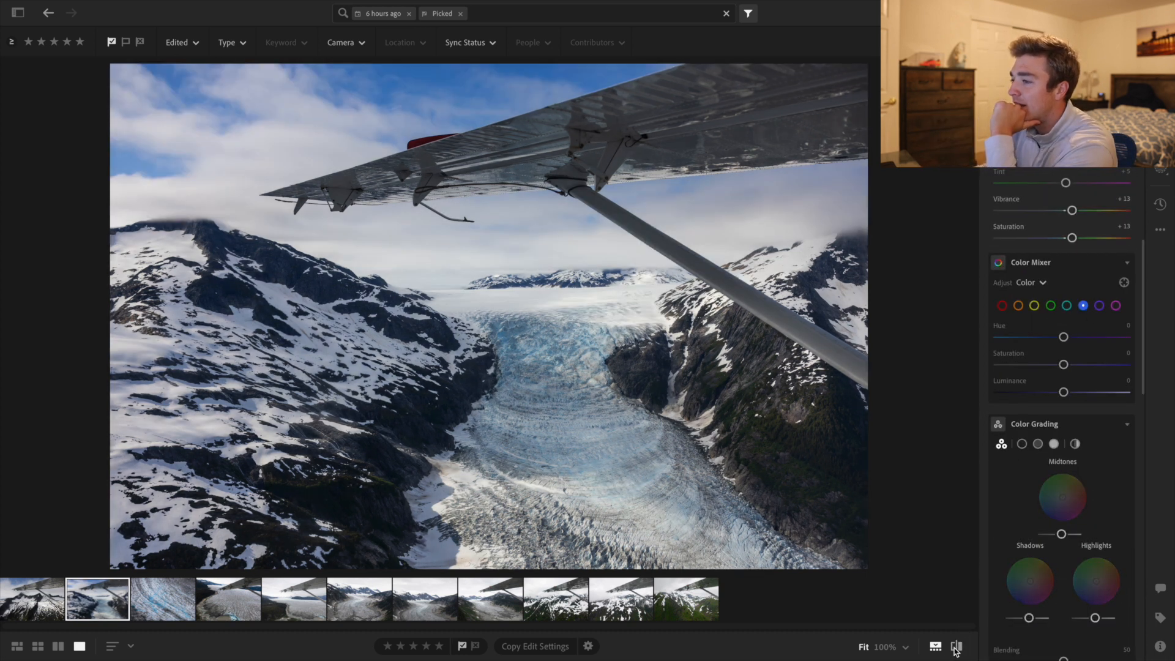
pyautogui.click(957, 647)
pyautogui.click(957, 648)
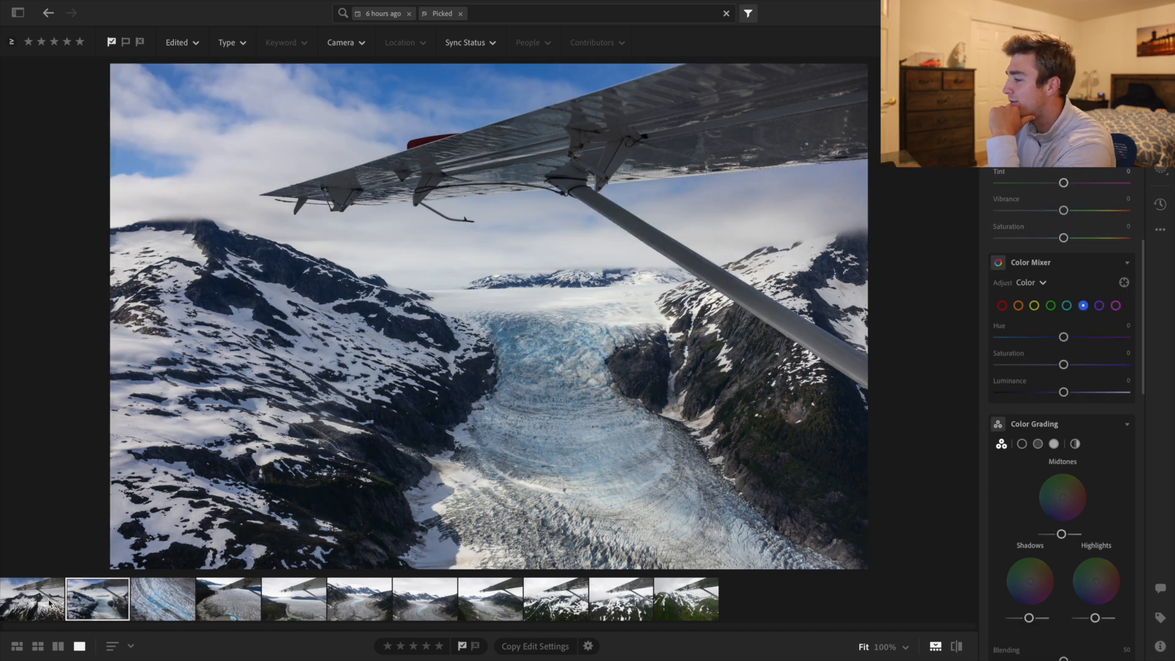
# Open the snowy mountain peaks photo with the plane wing and apply the Adobe Vivid profile
pyautogui.click(61, 610)
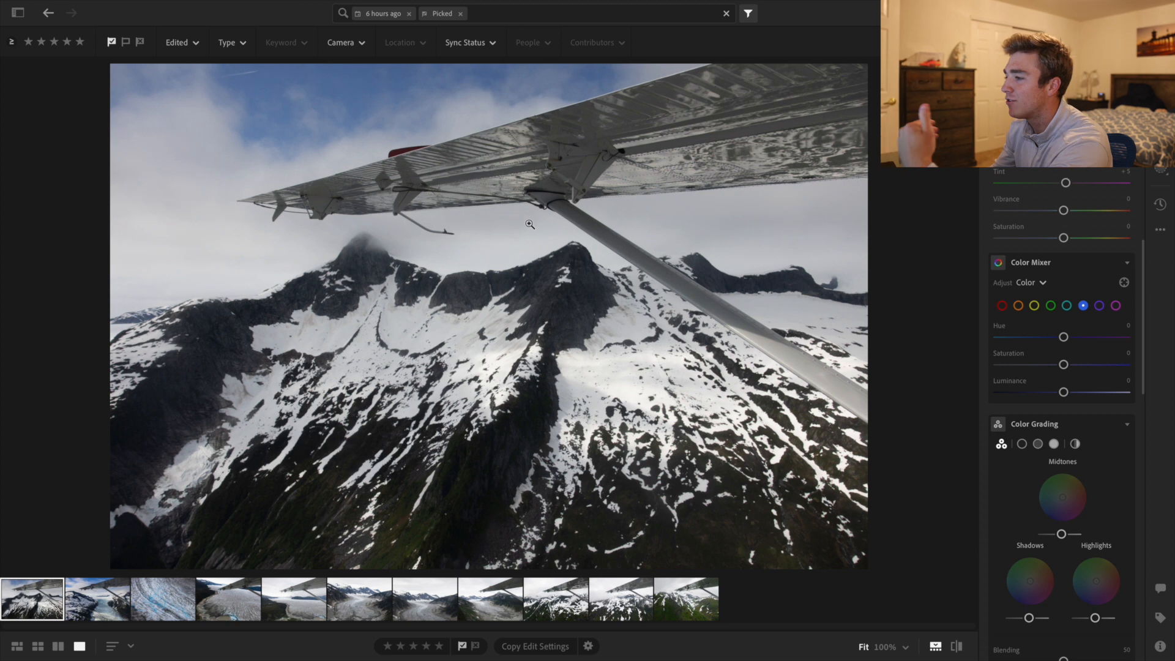
pyautogui.scroll(7, 1142, 219)
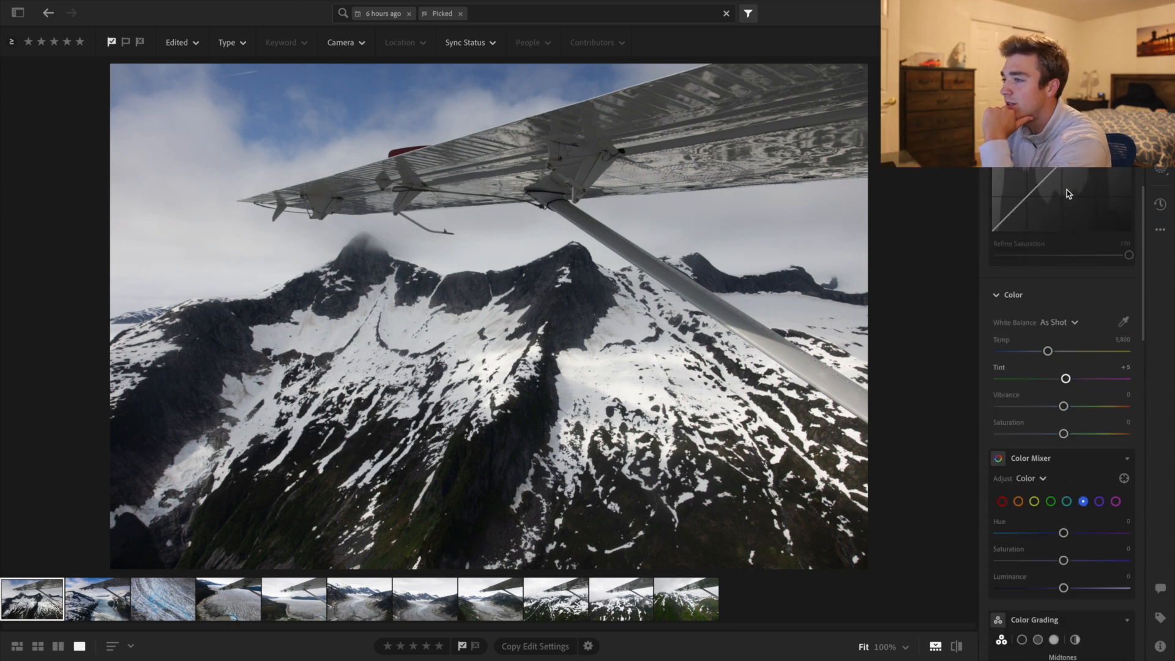
pyautogui.scroll(2, 1037, 205)
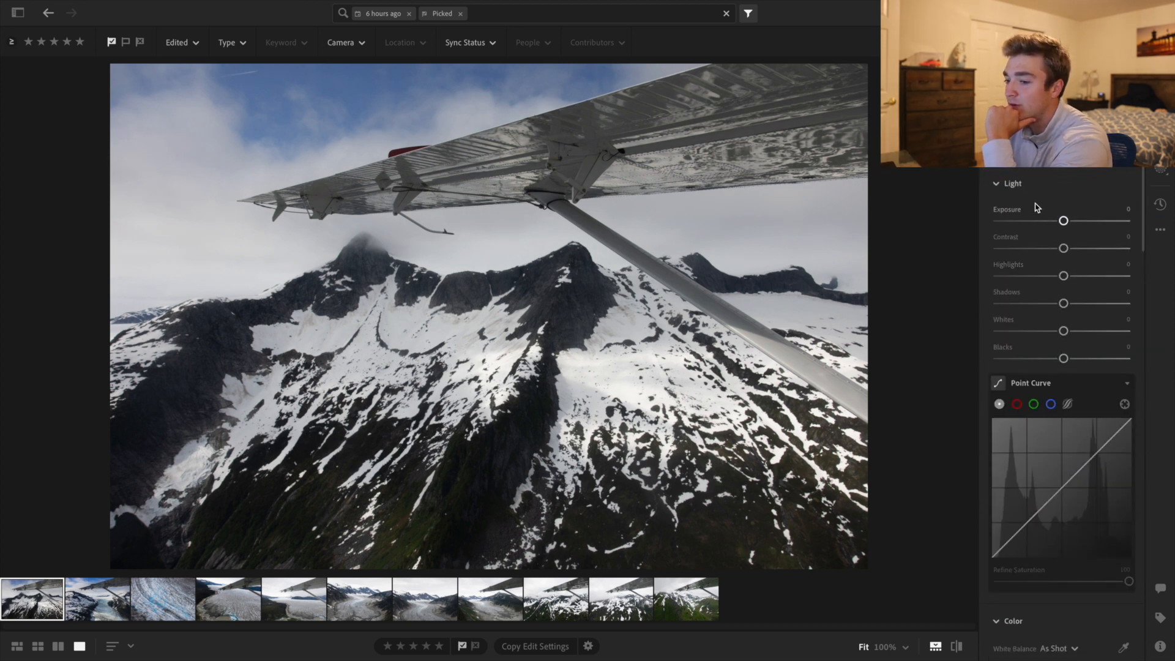
pyautogui.click(1044, 160)
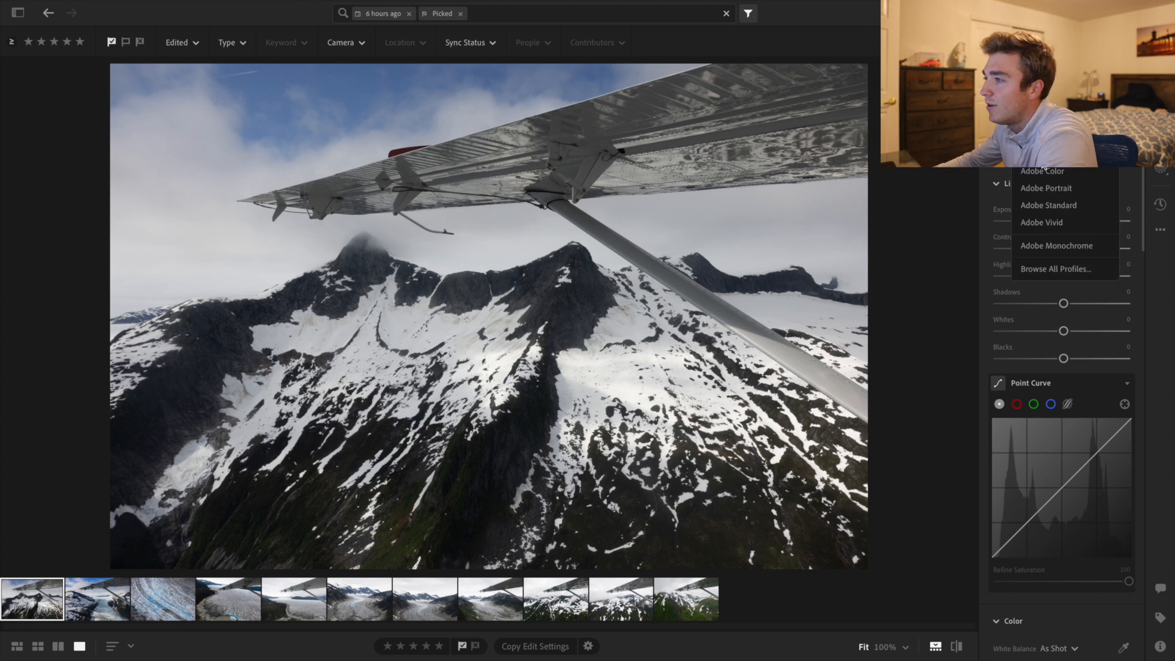
pyautogui.click(1049, 223)
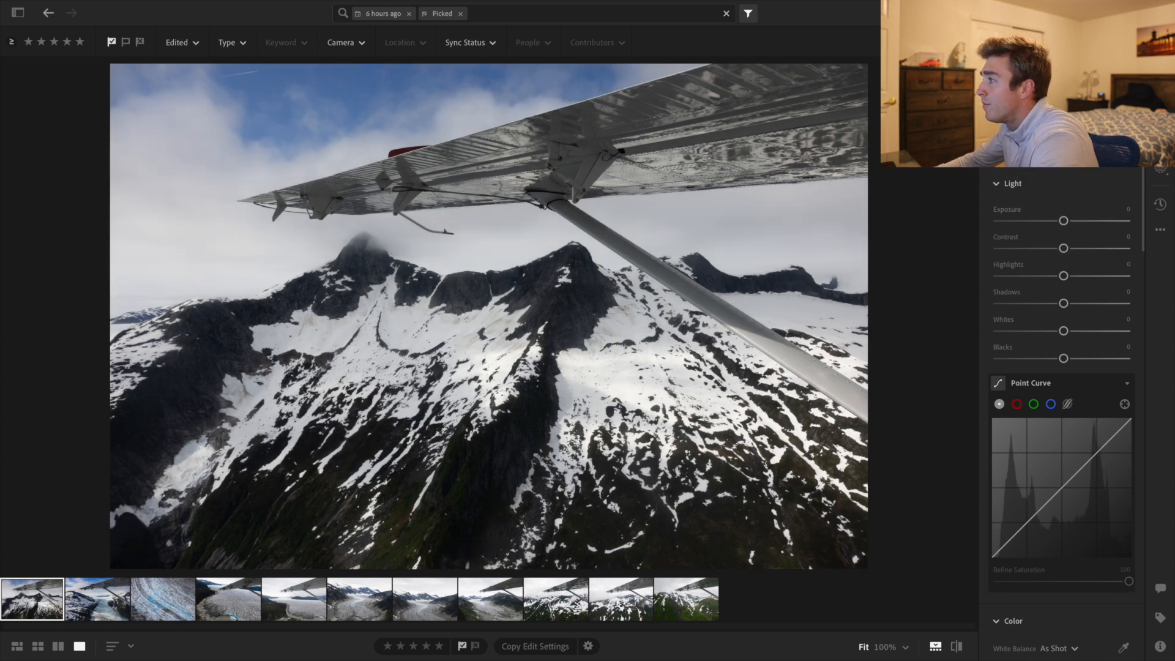
# Set the mountain peaks photo's Exposure to +0.16, Contrast to +5, Highlights to -37 and Shadows to +13
pyautogui.moveTo(1066, 221); pyautogui.dragTo(1065, 221)
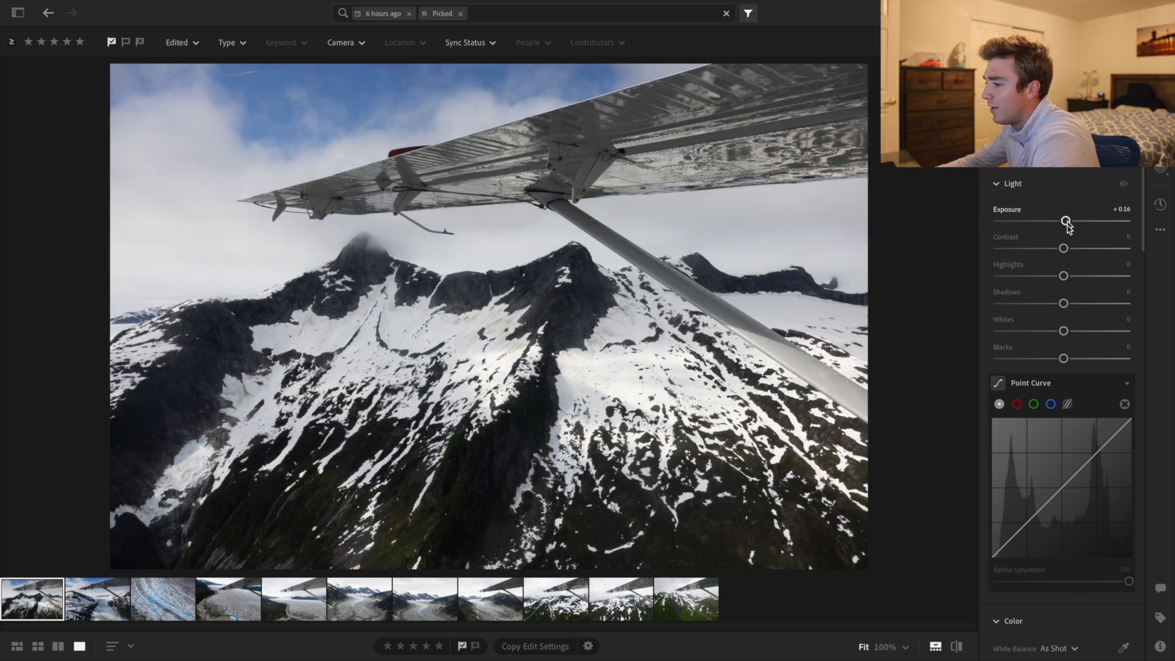
pyautogui.moveTo(1064, 249); pyautogui.dragTo(1073, 304)
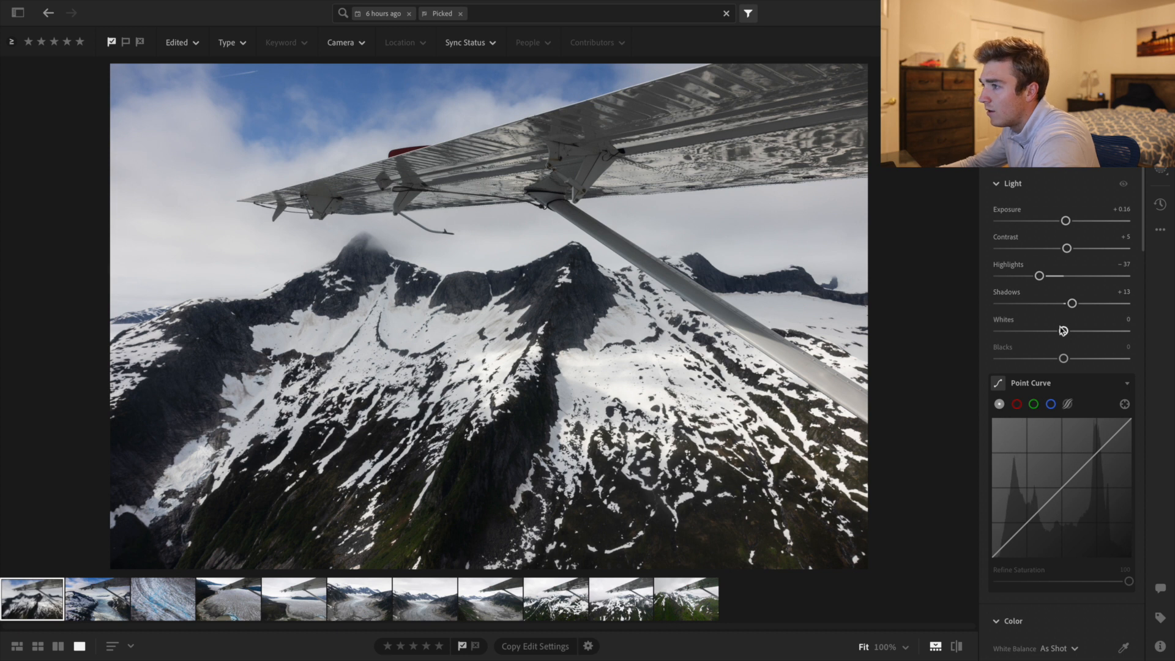
# Set the mountain peaks photo's Vibrance to +17 and Saturation to +9, and compare the result with the original
pyautogui.scroll(-8, 1057, 328)
pyautogui.moveTo(1064, 244); pyautogui.dragTo(1070, 272)
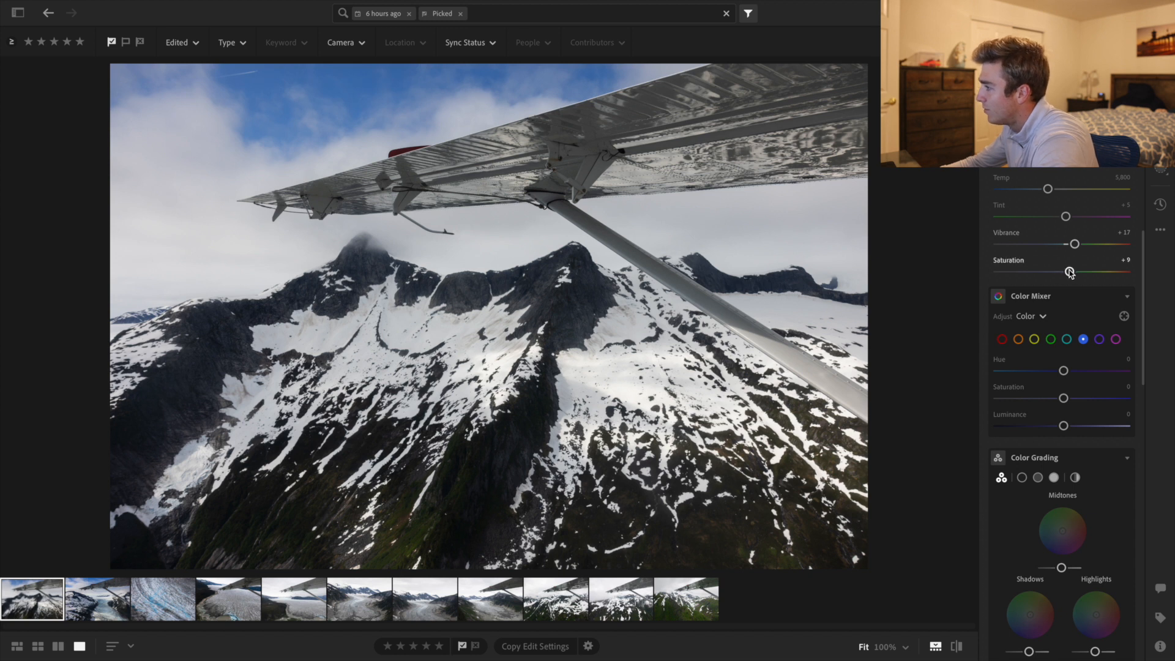
pyautogui.click(956, 647)
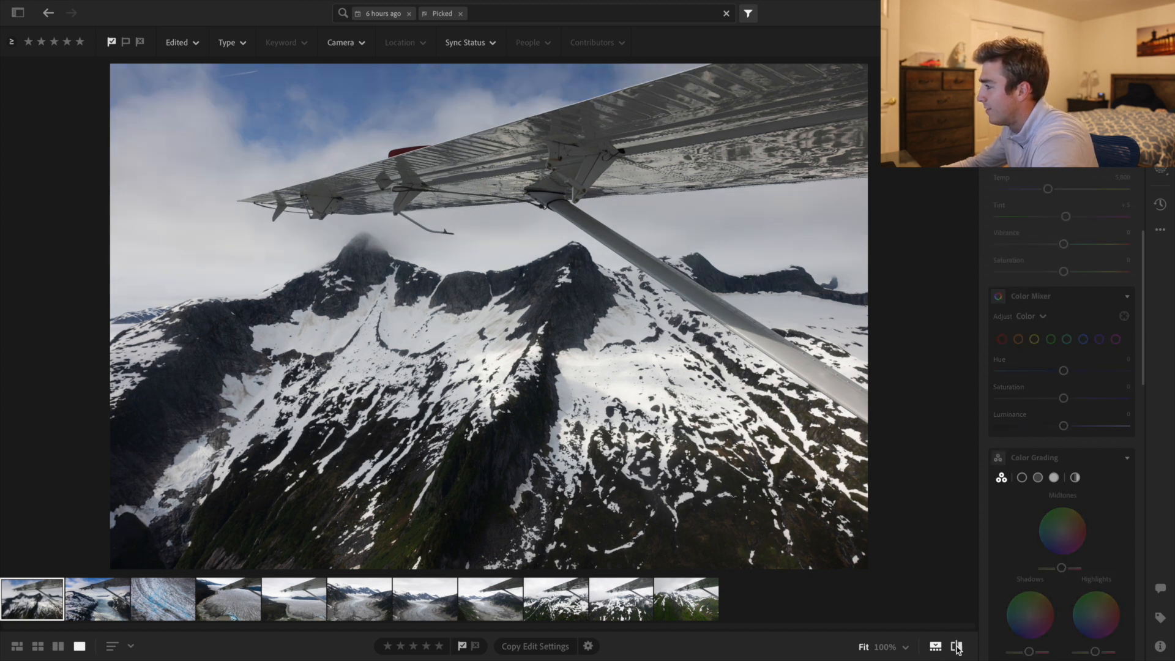
pyautogui.click(956, 647)
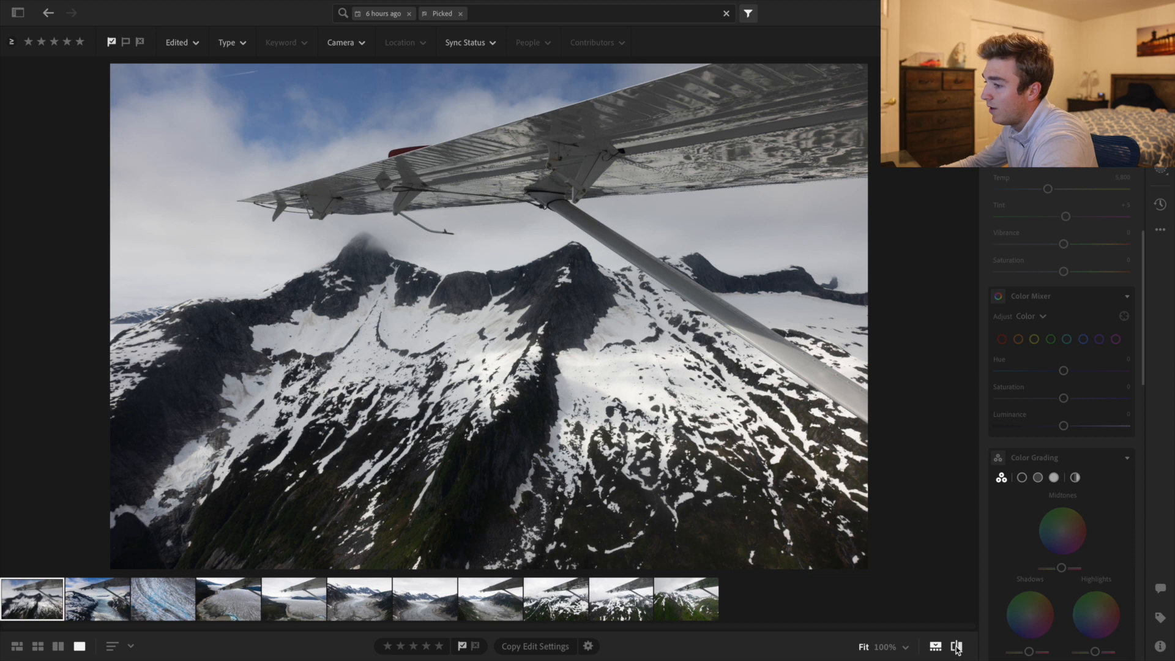
pyautogui.click(956, 646)
pyautogui.click(957, 646)
pyautogui.click(956, 647)
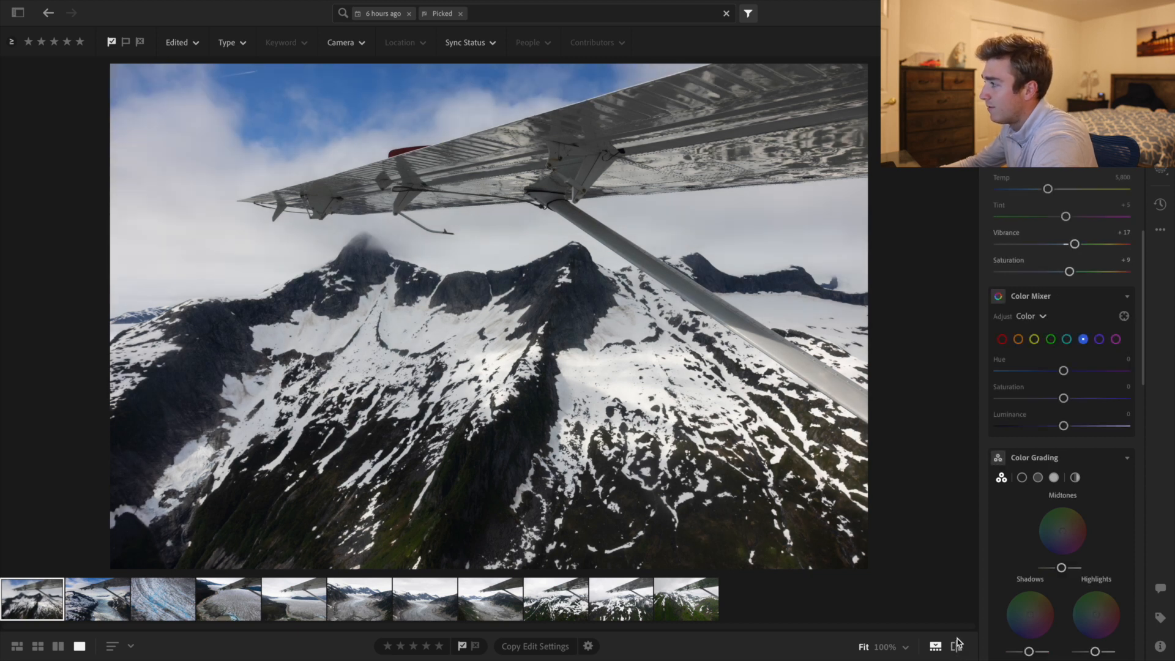
# Set Sharpening to 60 and manual Luminance noise reduction to 40, checking the wing strut at close zoom
pyautogui.scroll(-3, 1044, 377)
pyautogui.scroll(-10, 1044, 376)
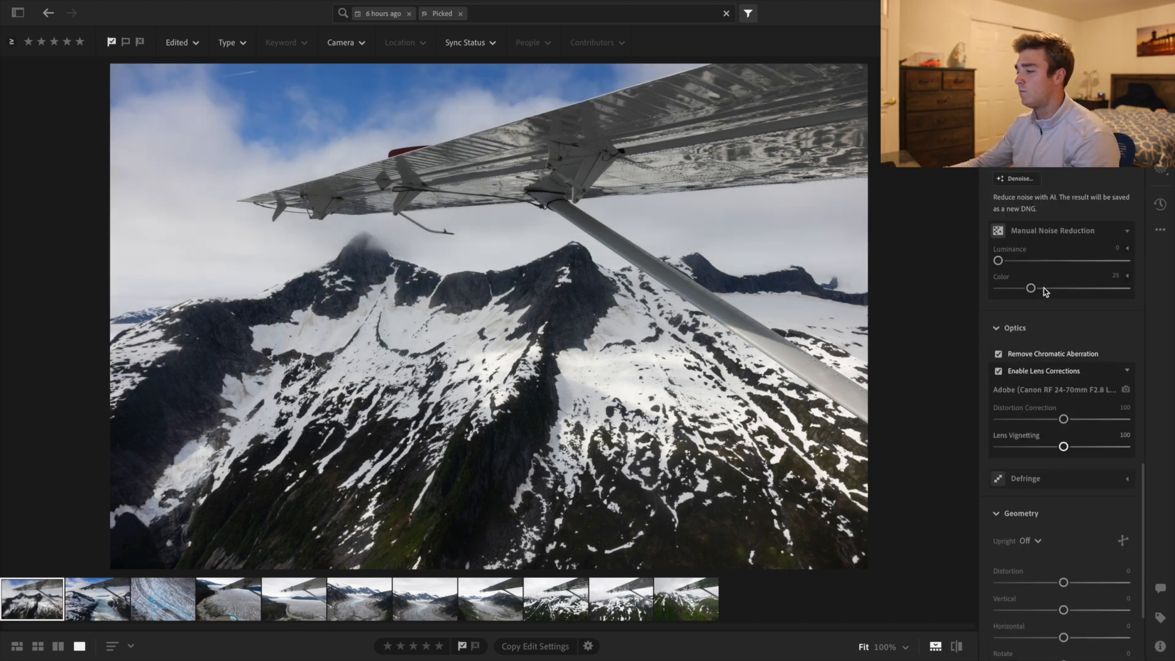
pyautogui.moveTo(1033, 262); pyautogui.dragTo(1051, 265)
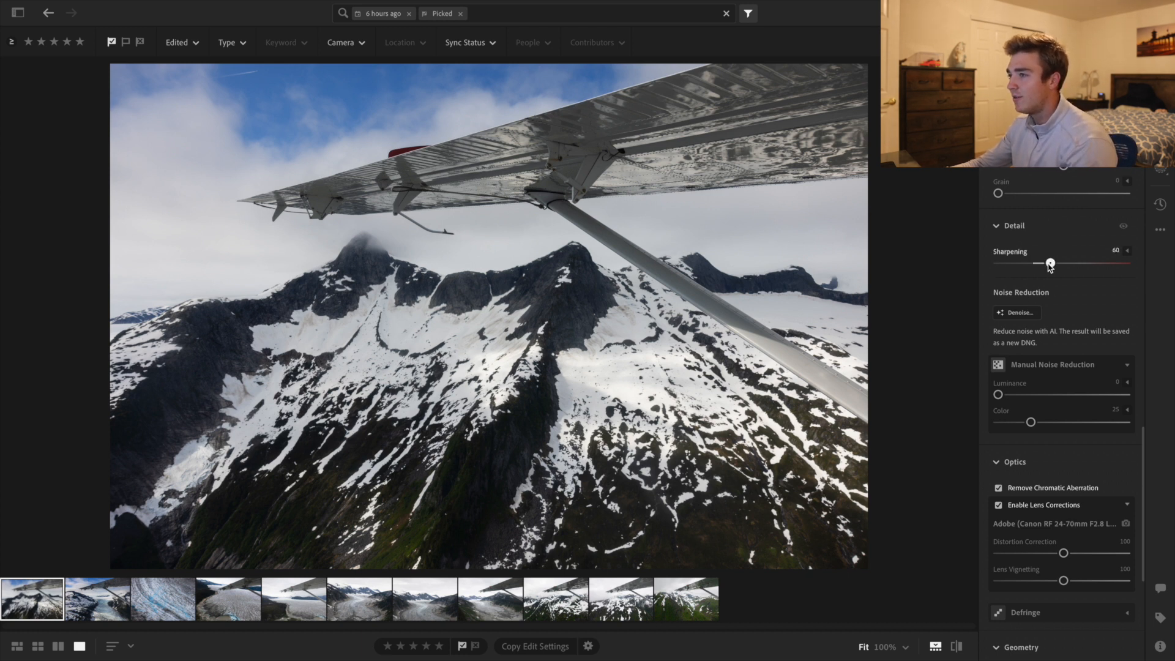
pyautogui.click(662, 283)
pyautogui.moveTo(663, 279); pyautogui.dragTo(477, 365)
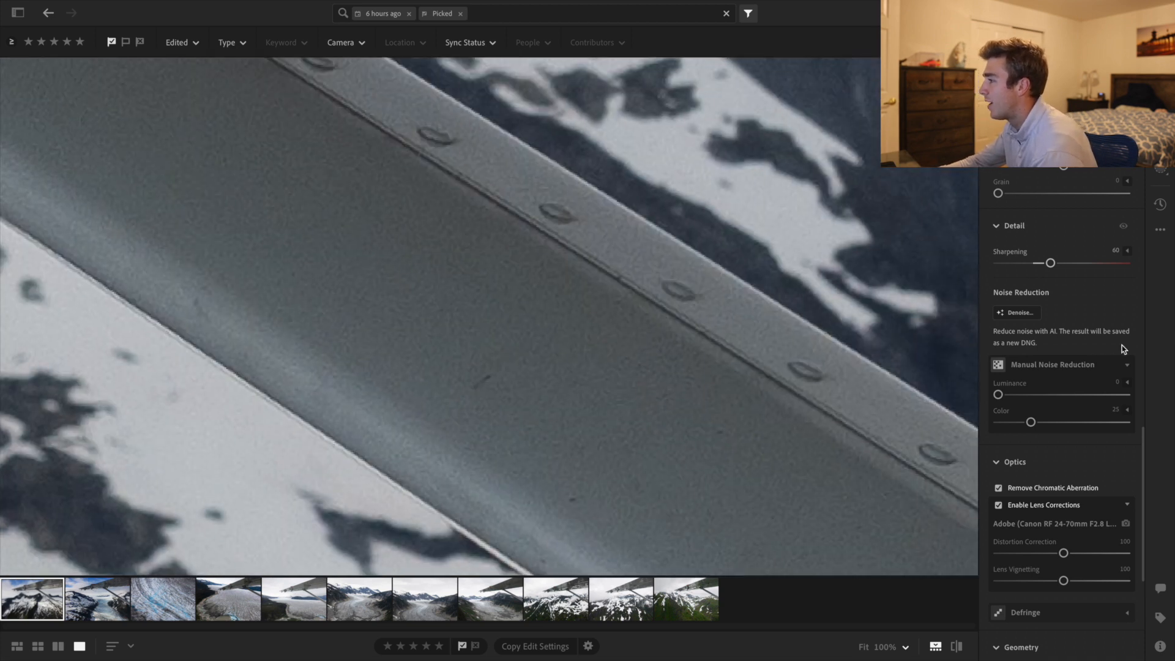
pyautogui.moveTo(995, 395); pyautogui.dragTo(1043, 400)
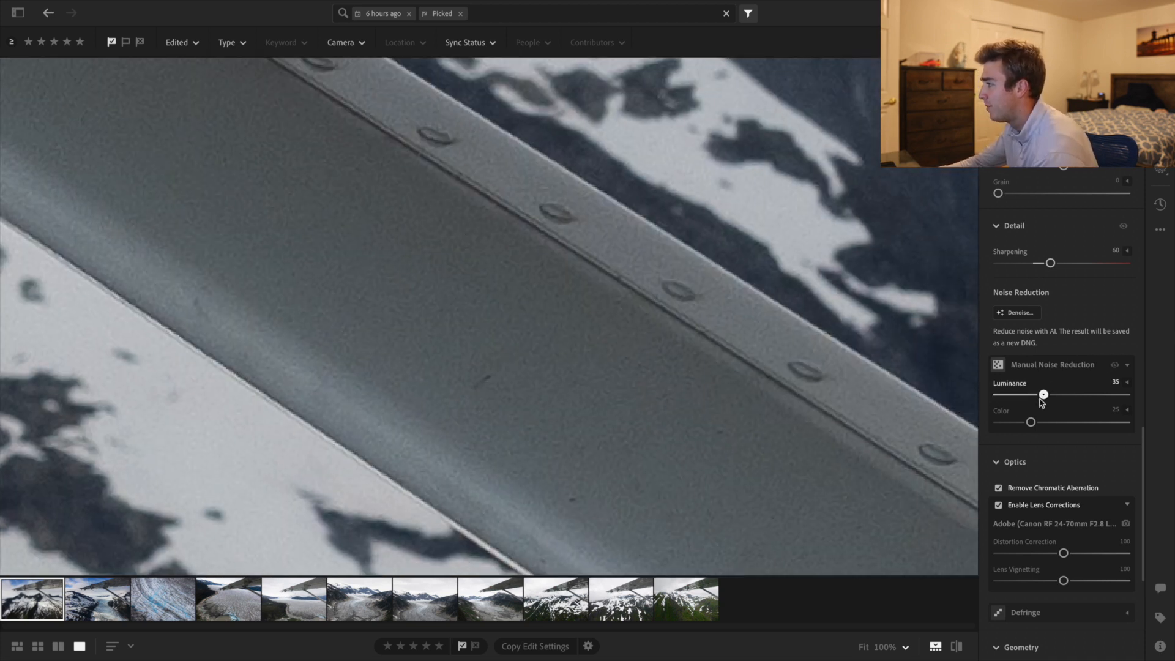
pyautogui.click(553, 375)
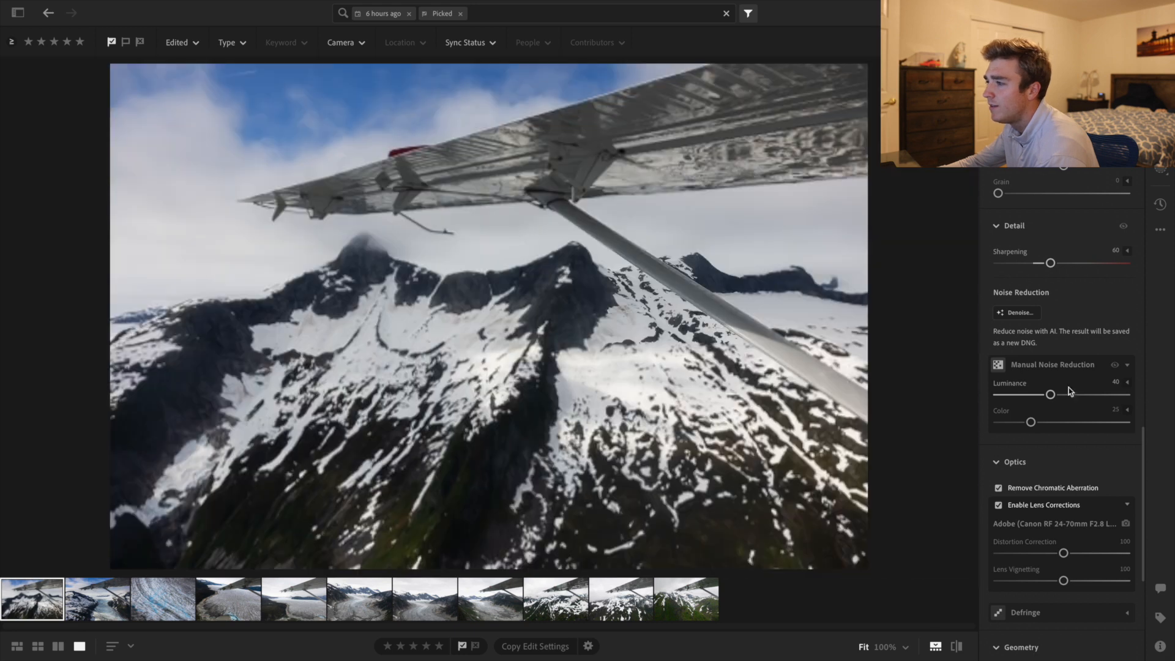
# Set the mountain peaks photo's Dehaze to +12 and Clarity to +9
pyautogui.scroll(3, 1053, 312)
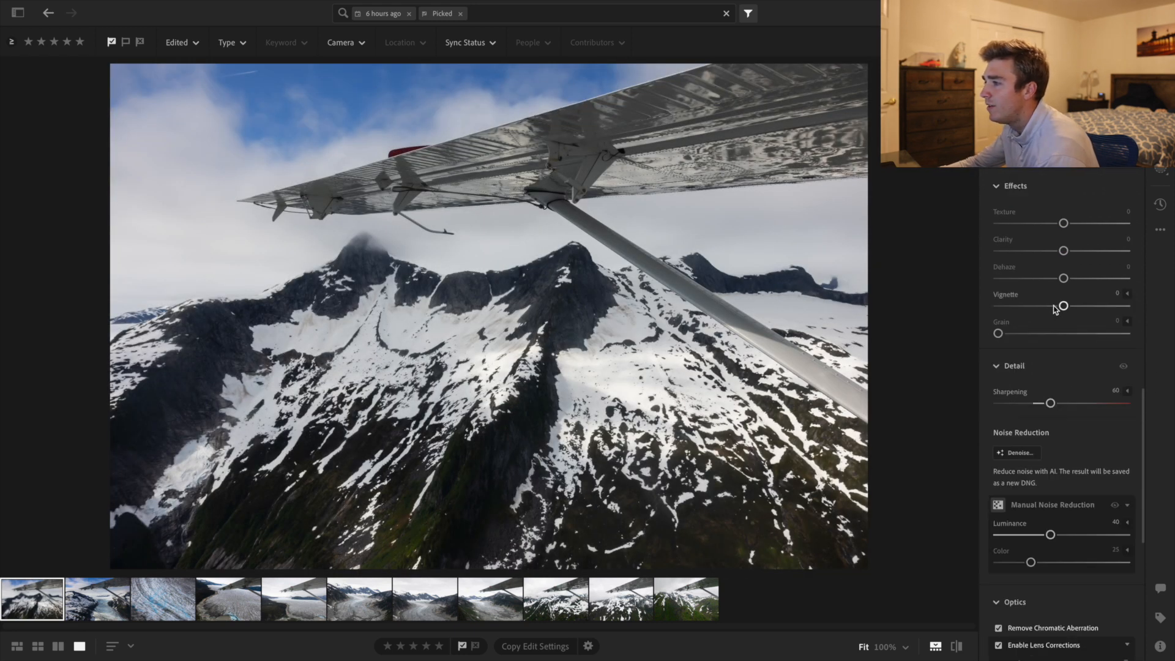
pyautogui.moveTo(1064, 279); pyautogui.dragTo(1070, 252)
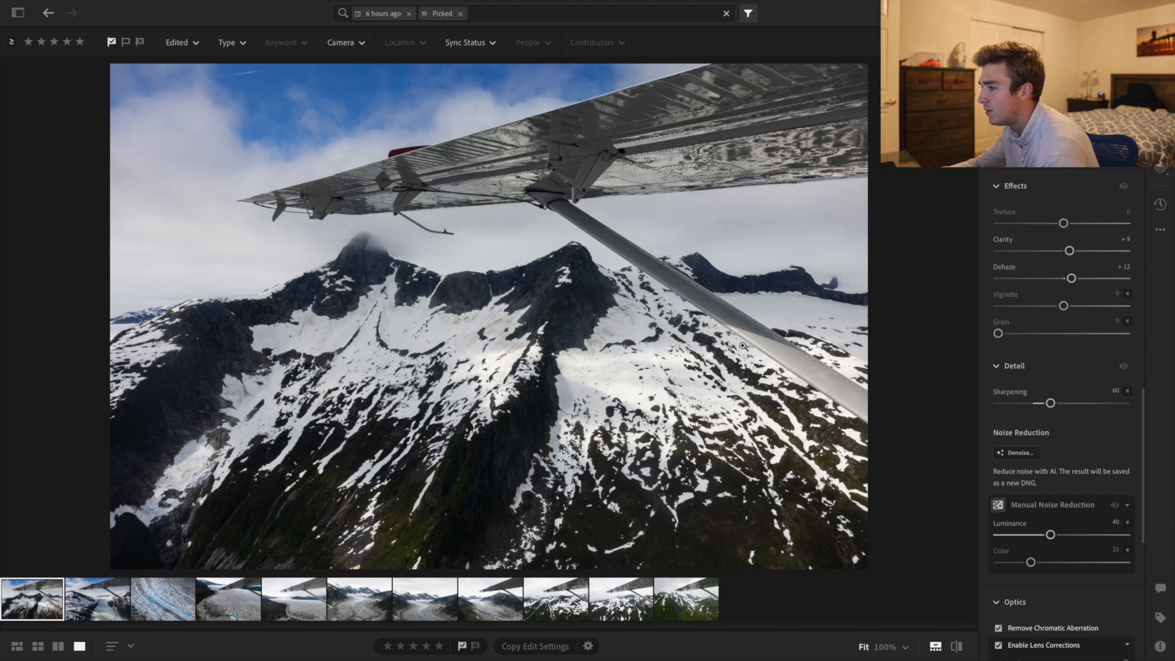
# Adjust the mountain peaks photo's light to Exposure +0.35, Highlights -55 and Whites -28
pyautogui.scroll(5, 1083, 328)
pyautogui.scroll(10, 1094, 329)
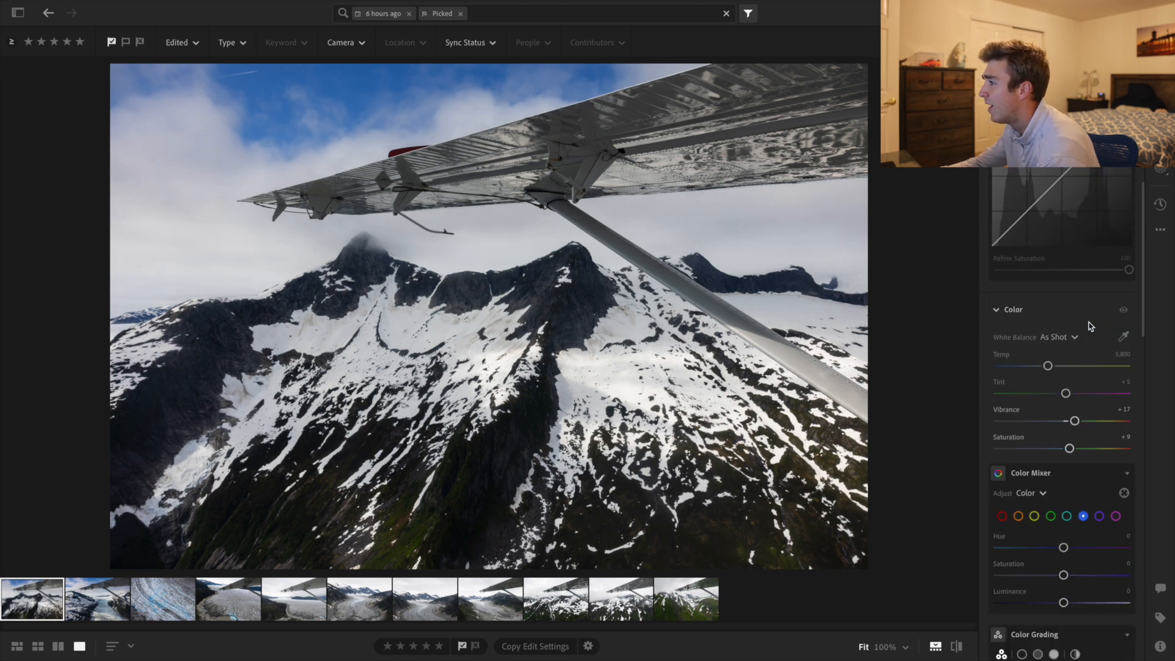
pyautogui.moveTo(1066, 208); pyautogui.dragTo(1069, 205)
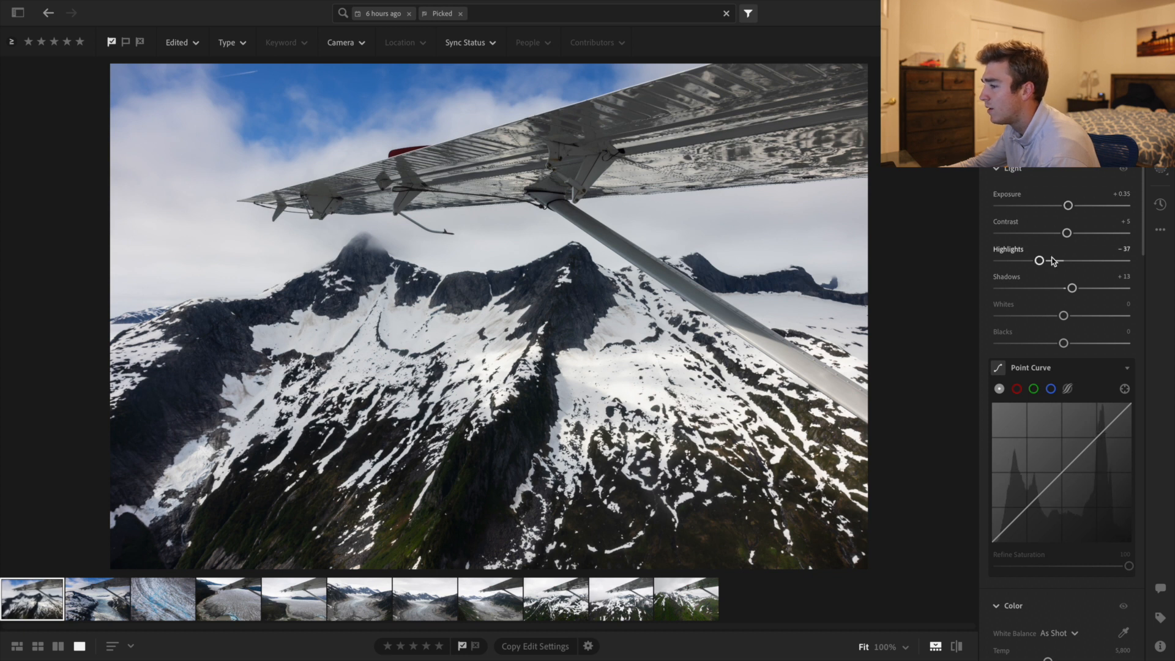
pyautogui.moveTo(1039, 261); pyautogui.dragTo(1032, 271)
pyautogui.moveTo(1064, 316); pyautogui.dragTo(1045, 315)
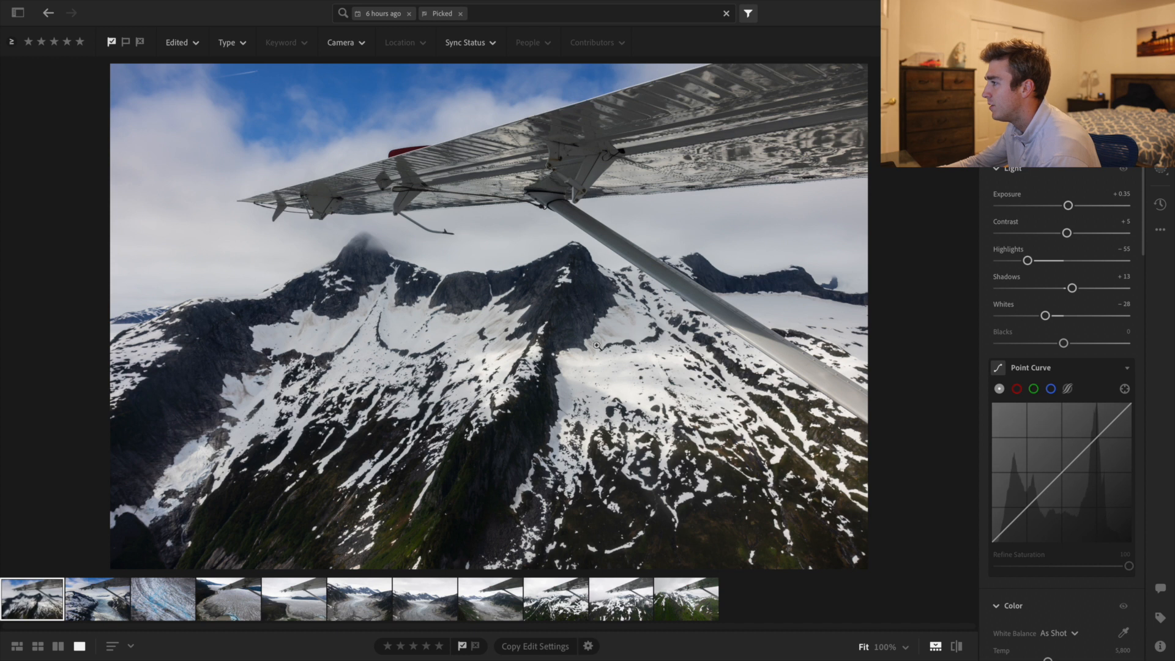
# Compare the edited mountain peaks photo with its original several times
pyautogui.click(956, 646)
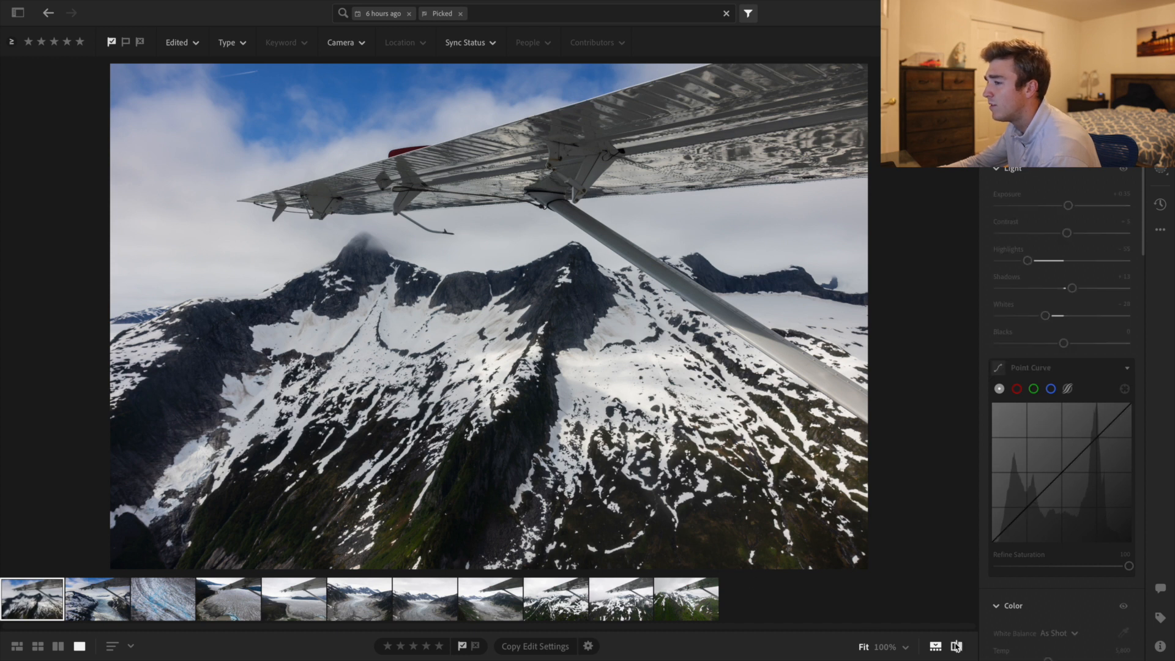
pyautogui.click(956, 646)
pyautogui.click(956, 646)
pyautogui.click(956, 646)
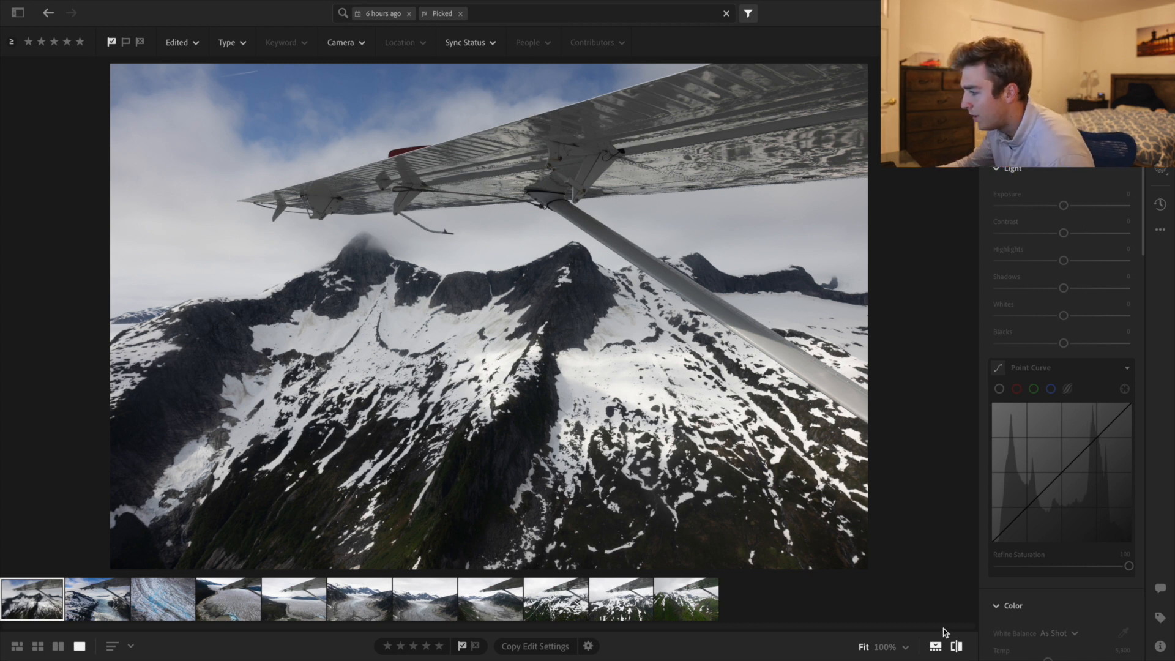
pyautogui.click(957, 646)
pyautogui.click(957, 646)
pyautogui.click(958, 646)
# Reduce the mountain peaks photo's Vibrance to +12 and warm its Temp to 6,364
pyautogui.scroll(-5, 1053, 407)
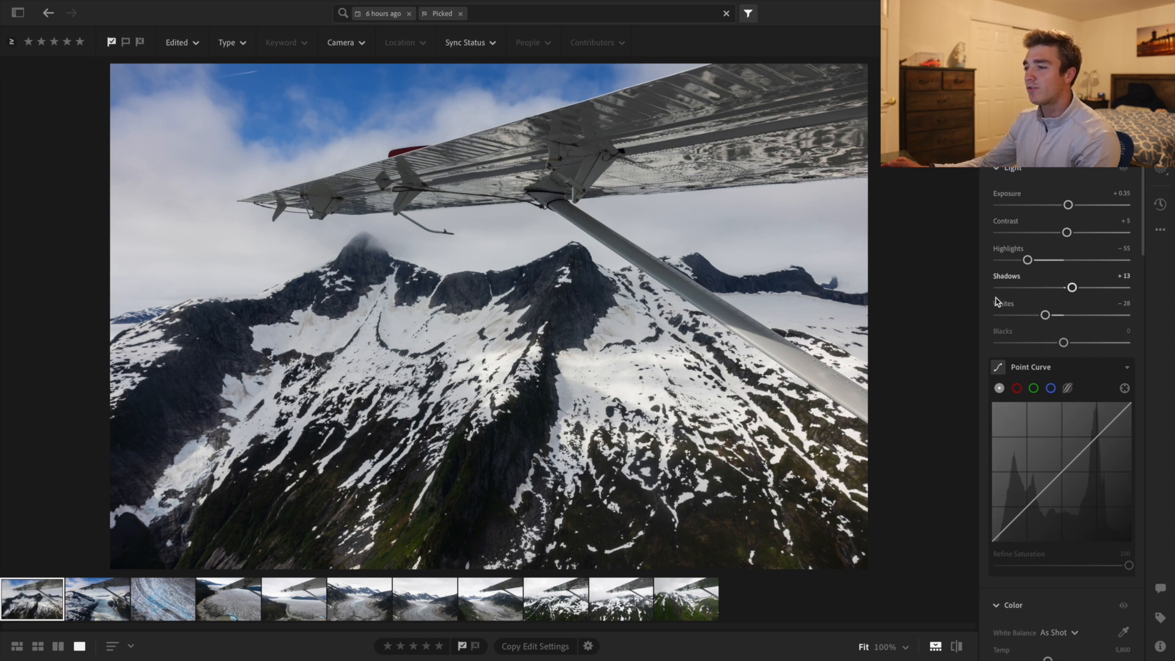
pyautogui.moveTo(1071, 447); pyautogui.dragTo(1068, 447)
pyautogui.moveTo(1049, 390)
pyautogui.mouseDown()
pyautogui.moveTo(1099, 401)
pyautogui.moveTo(1019, 406)
pyautogui.moveTo(1049, 406)
pyautogui.mouseUp()
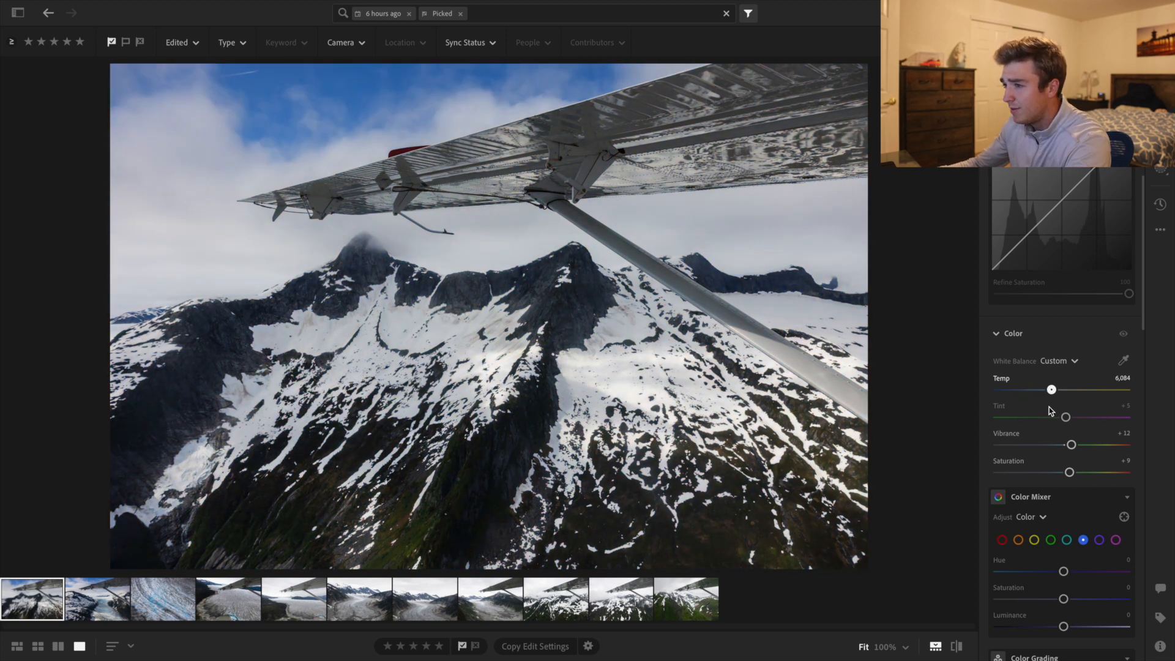
pyautogui.moveTo(1053, 411); pyautogui.dragTo(1054, 408)
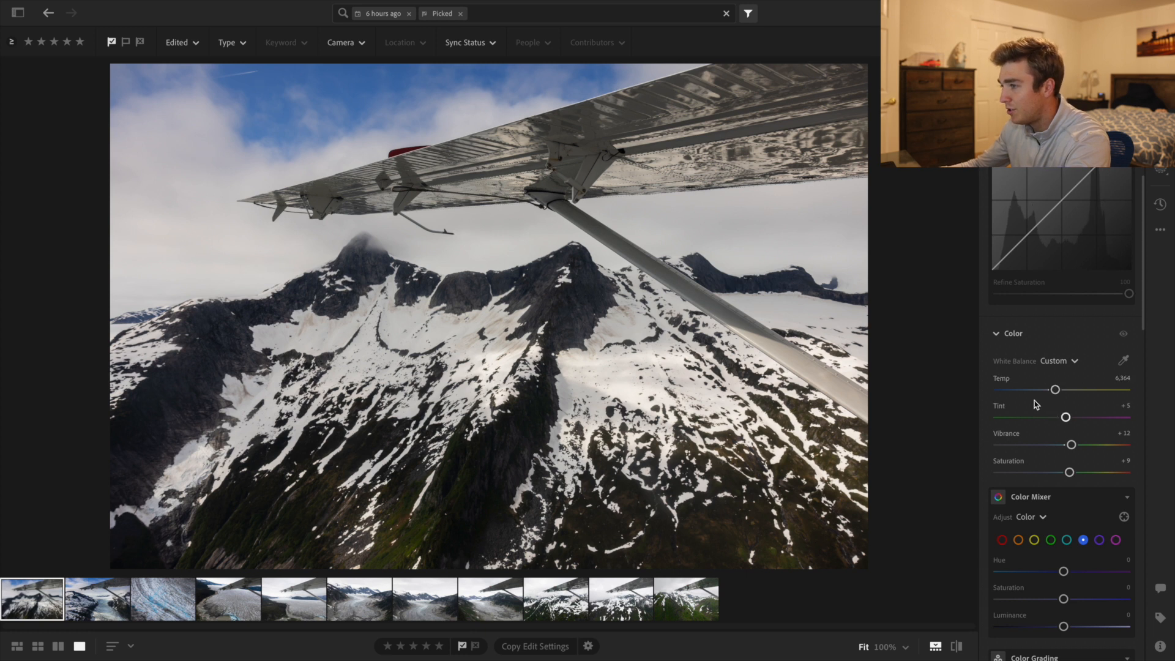
# Compare the warmed mountain peaks photo with its original and set the Temp to 6,238
pyautogui.click(957, 646)
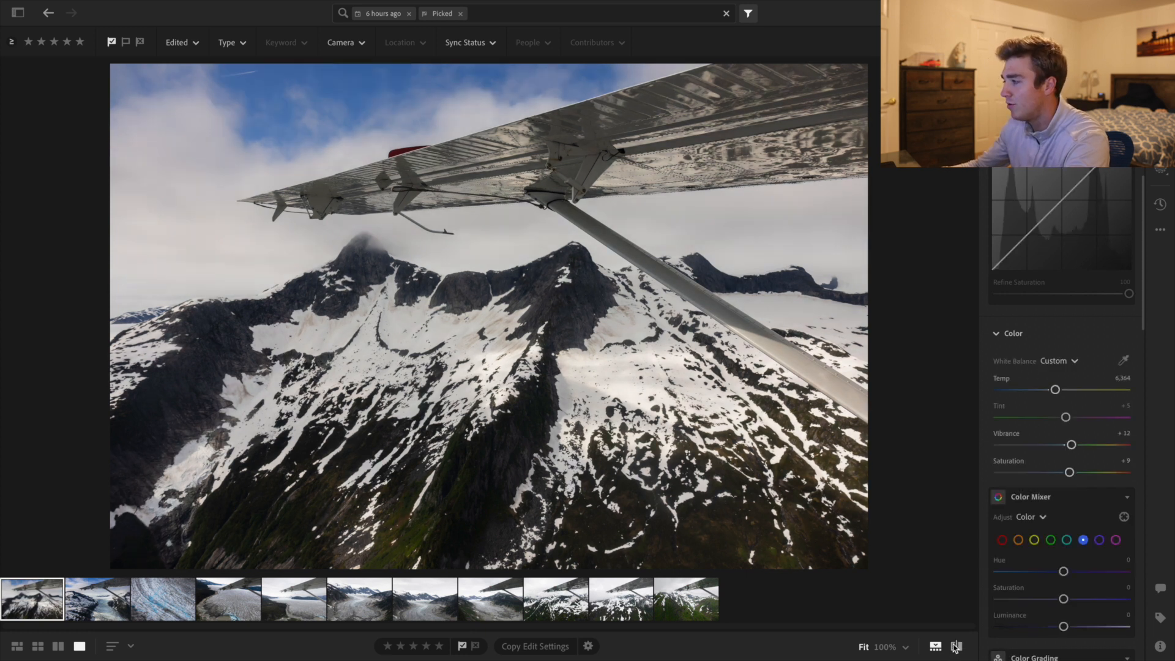
pyautogui.click(956, 647)
pyautogui.click(957, 646)
pyautogui.click(956, 646)
pyautogui.click(956, 646)
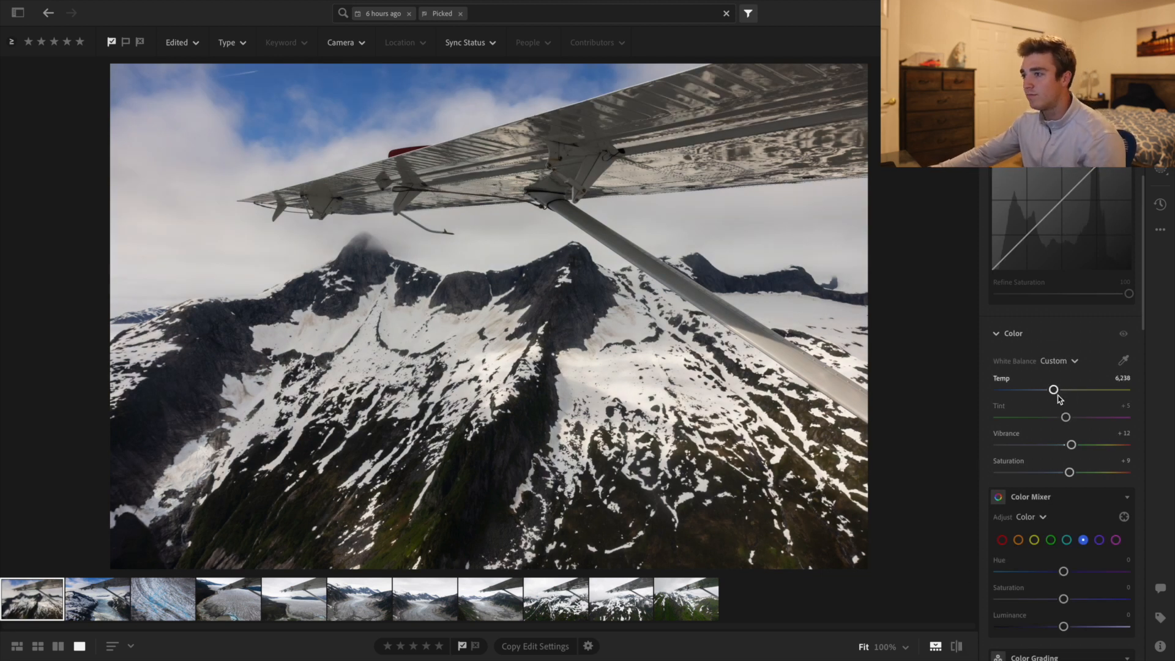
pyautogui.scroll(3, 1059, 398)
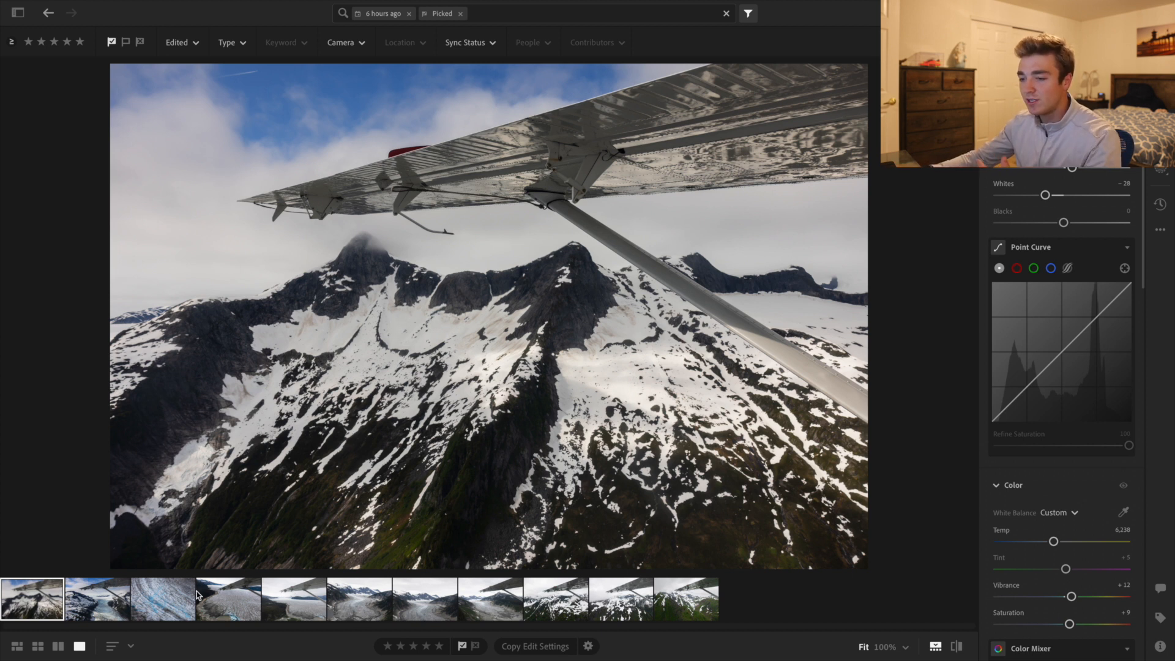
# Filter the photos by a five-star rating instead of the Picked flag and view the edited glacier ice close-ups
pyautogui.click(180, 601)
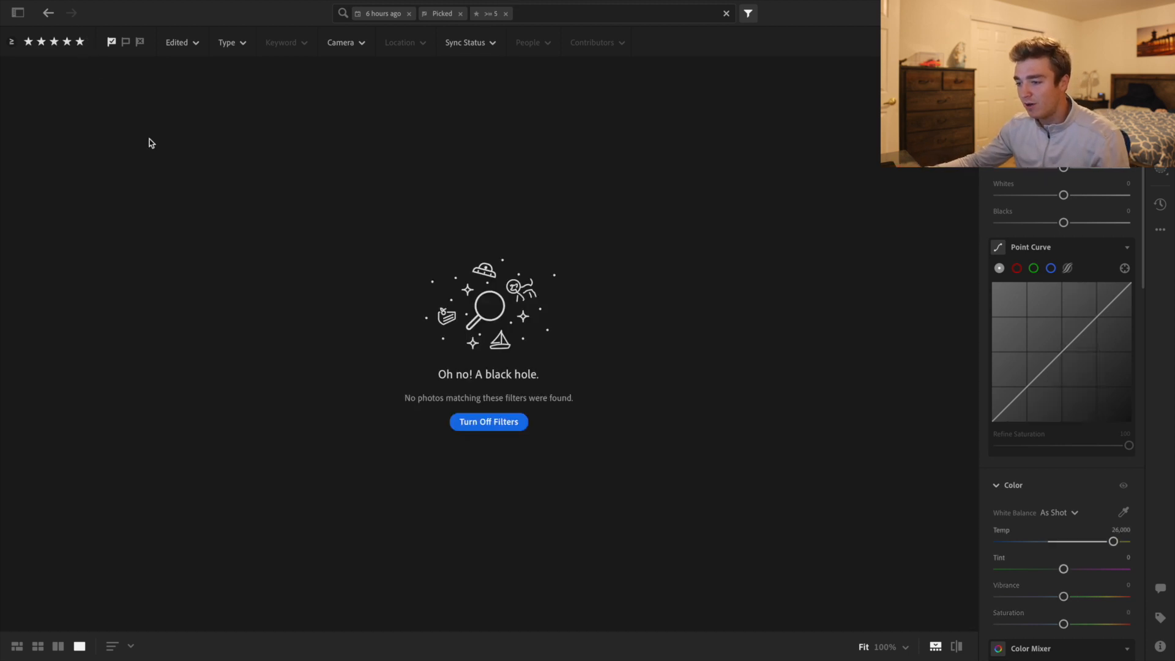
pyautogui.click(112, 41)
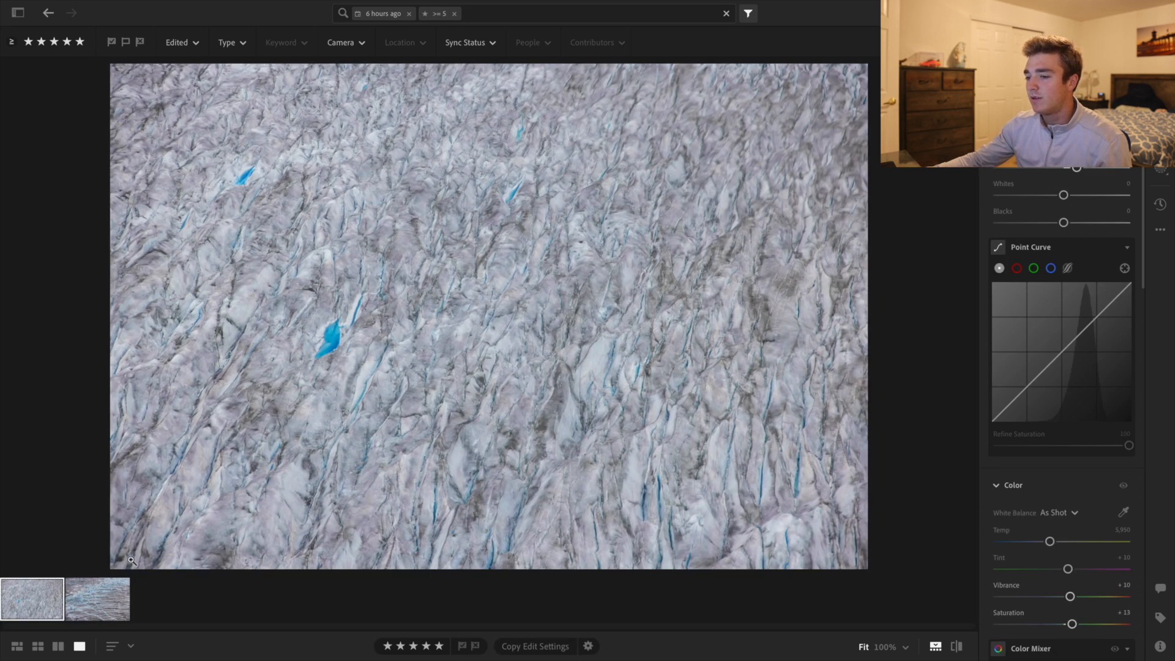
pyautogui.click(101, 603)
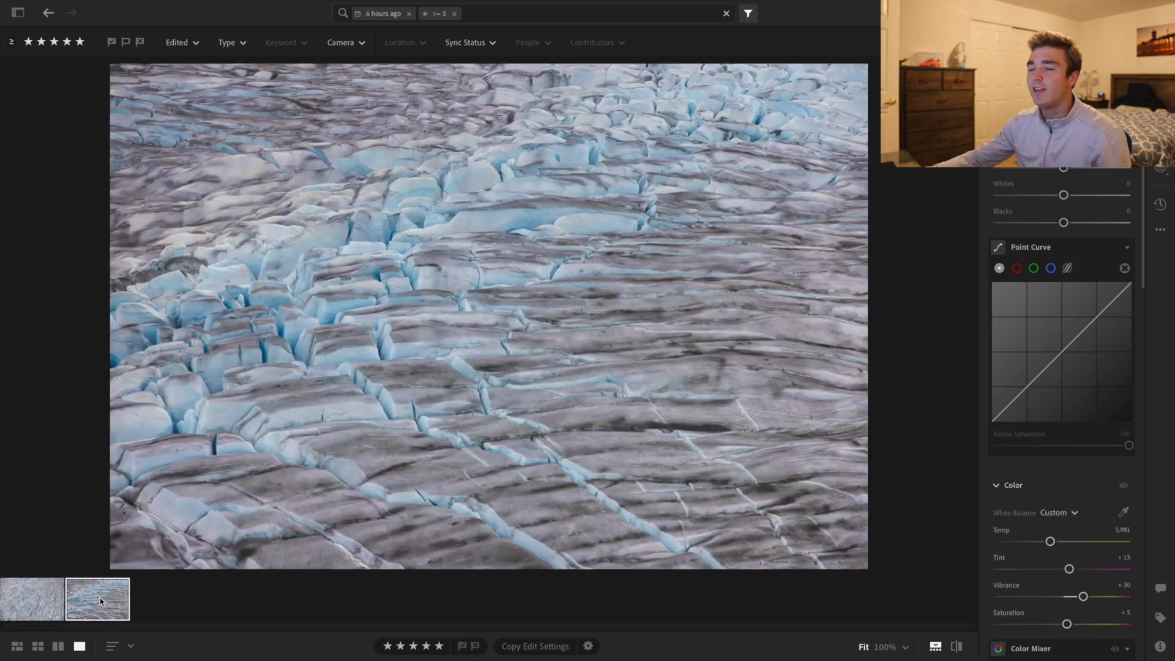
pyautogui.click(61, 600)
pyautogui.click(117, 603)
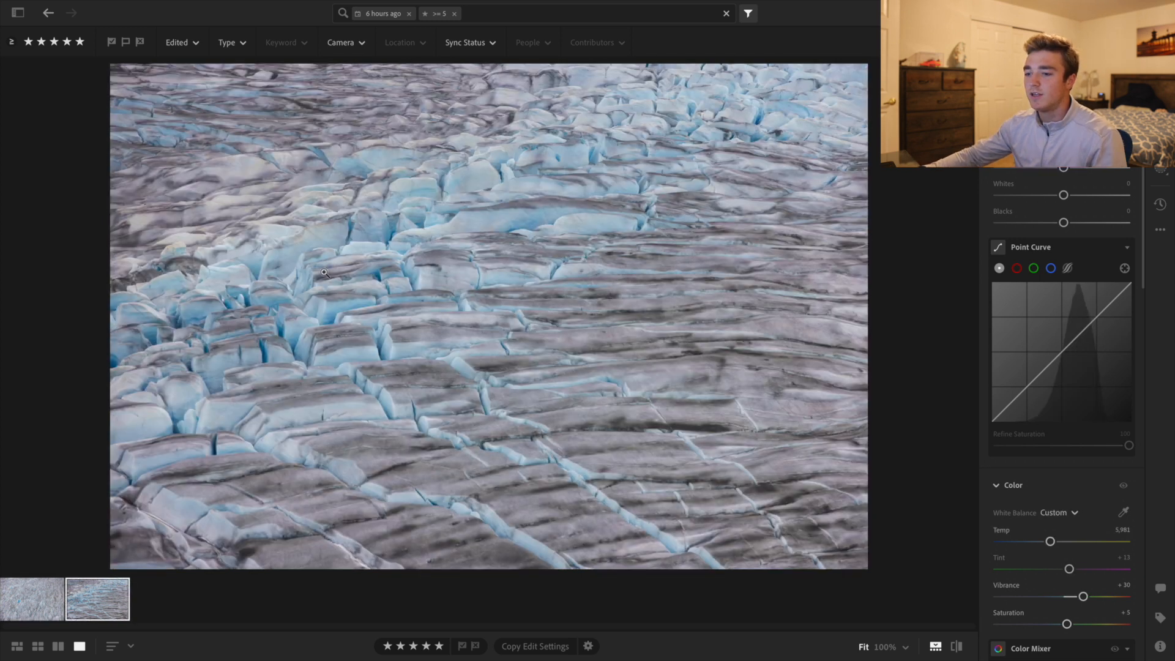